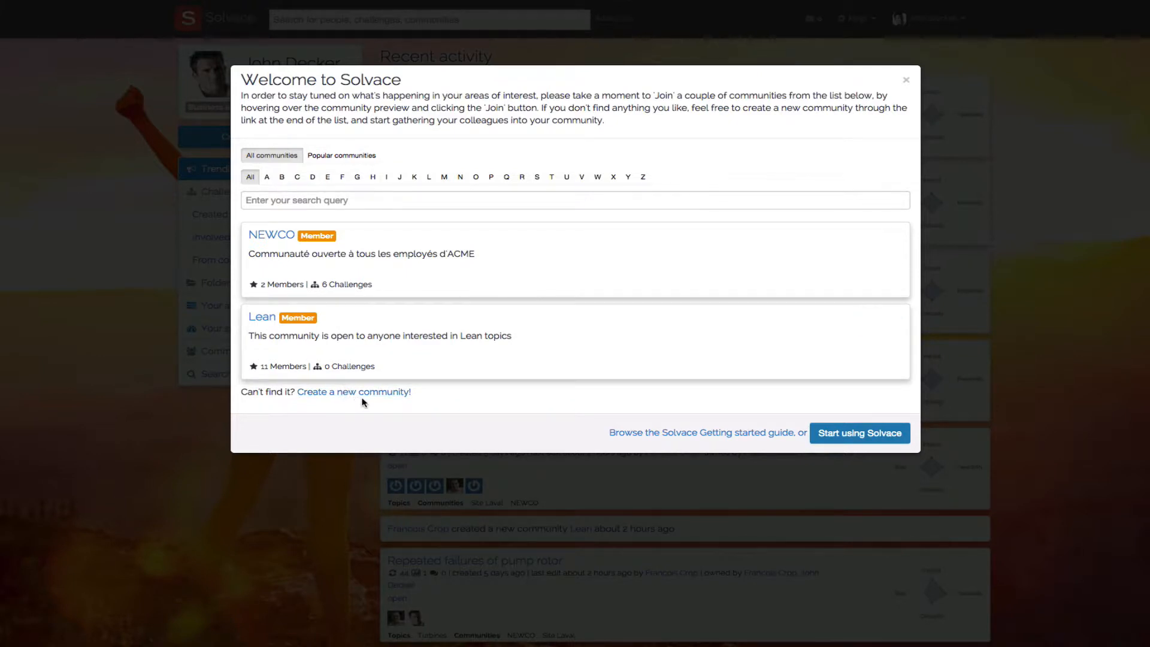
- Dismiss the welcome window and look over the help options, account options and NEWCO community
left_click(847, 439)
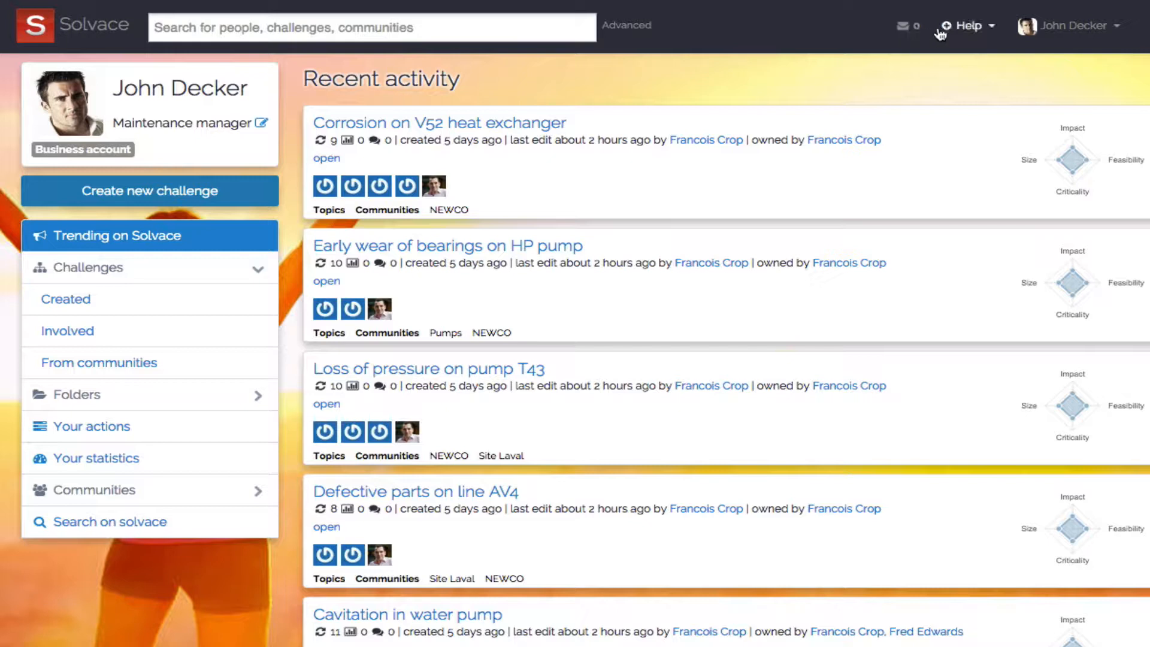
left_click(978, 28)
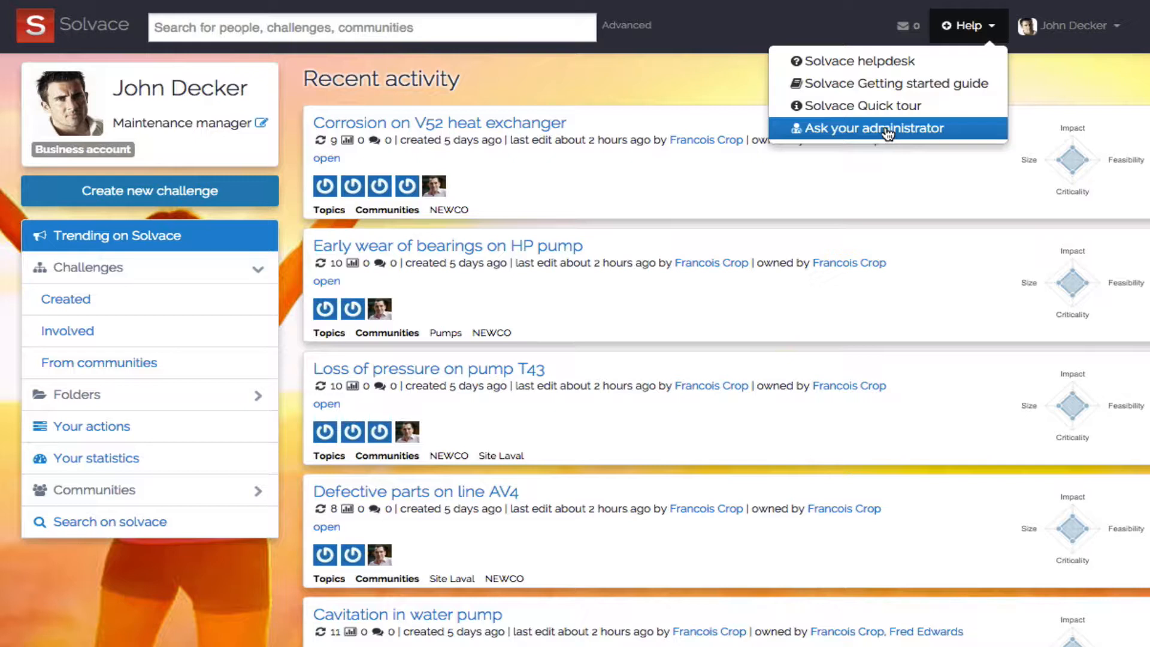
left_click(1058, 31)
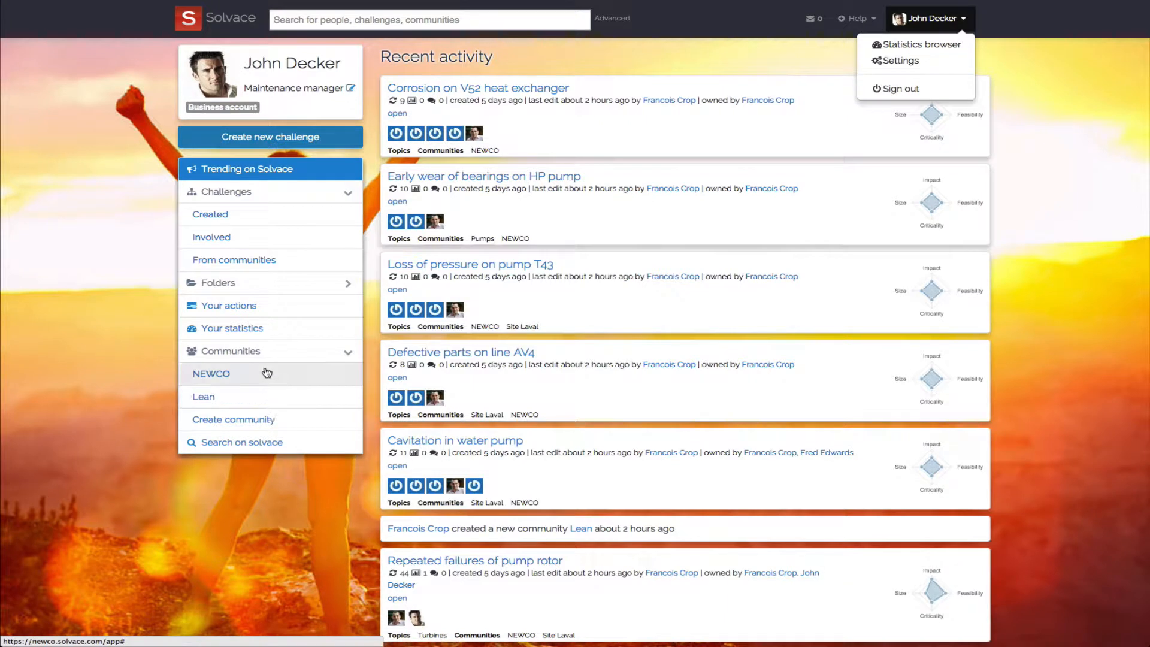
left_click(228, 376)
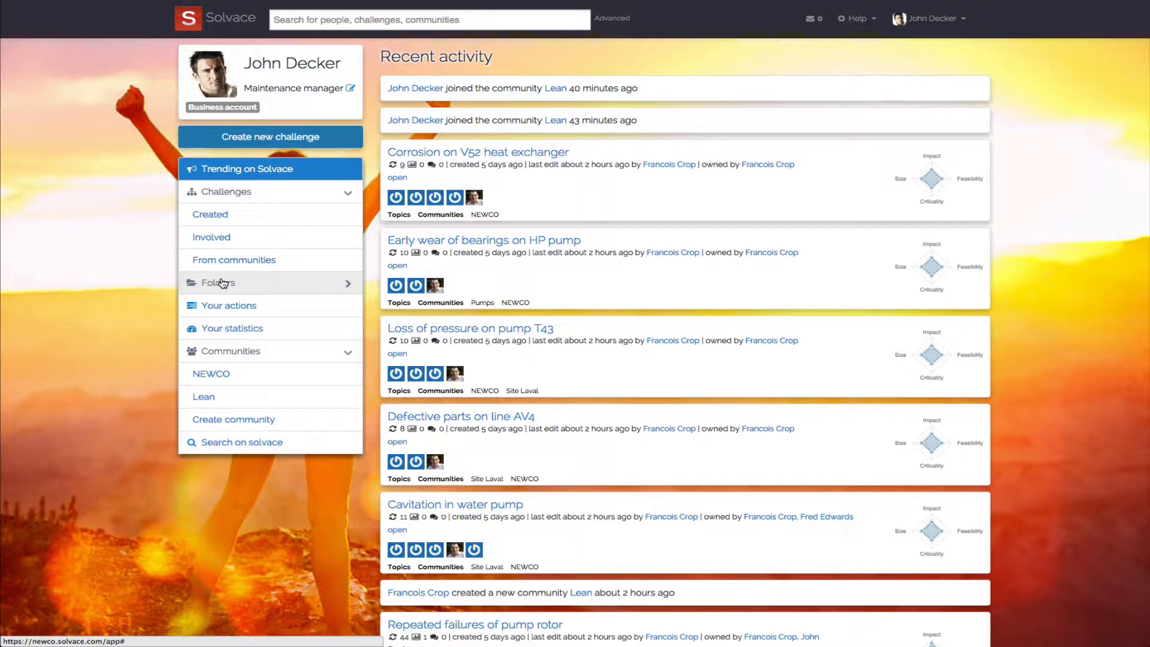
- Create a folder named Maintenance
left_click(222, 283)
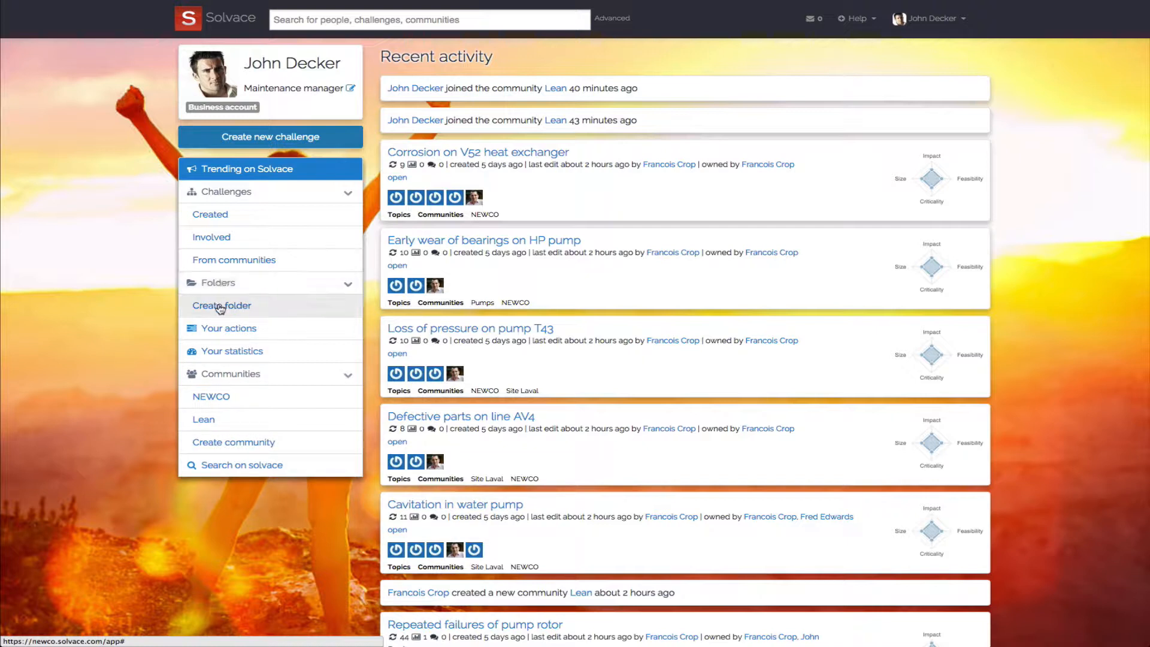
left_click(220, 307)
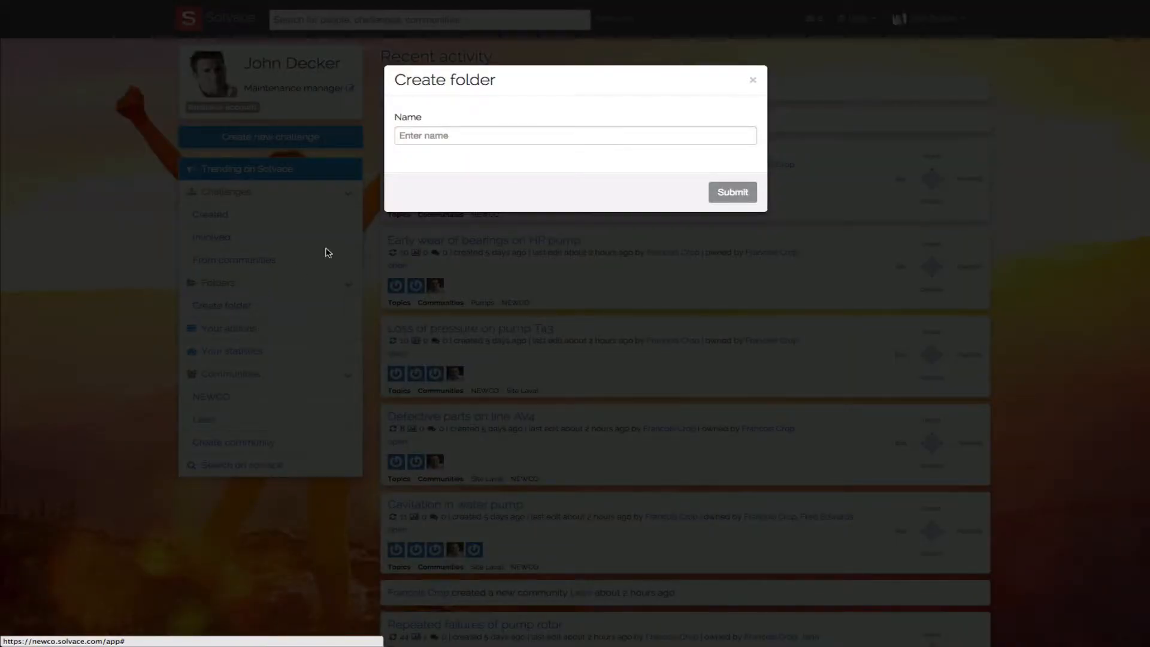
left_click(433, 135)
type("Maintenance")
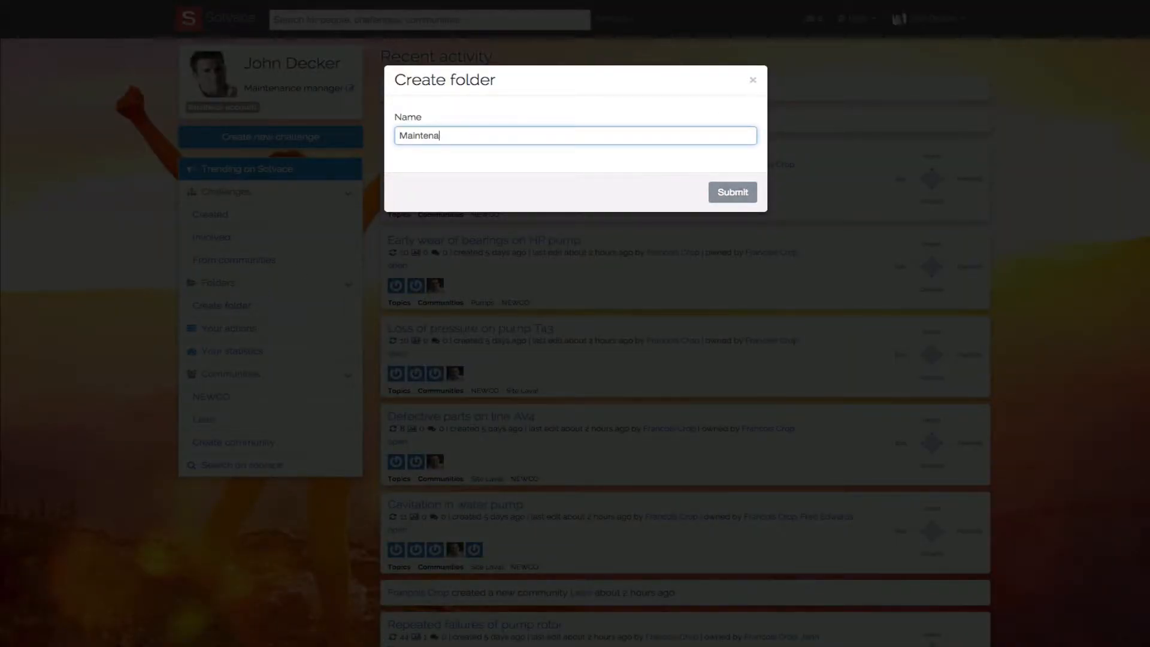
left_click(746, 195)
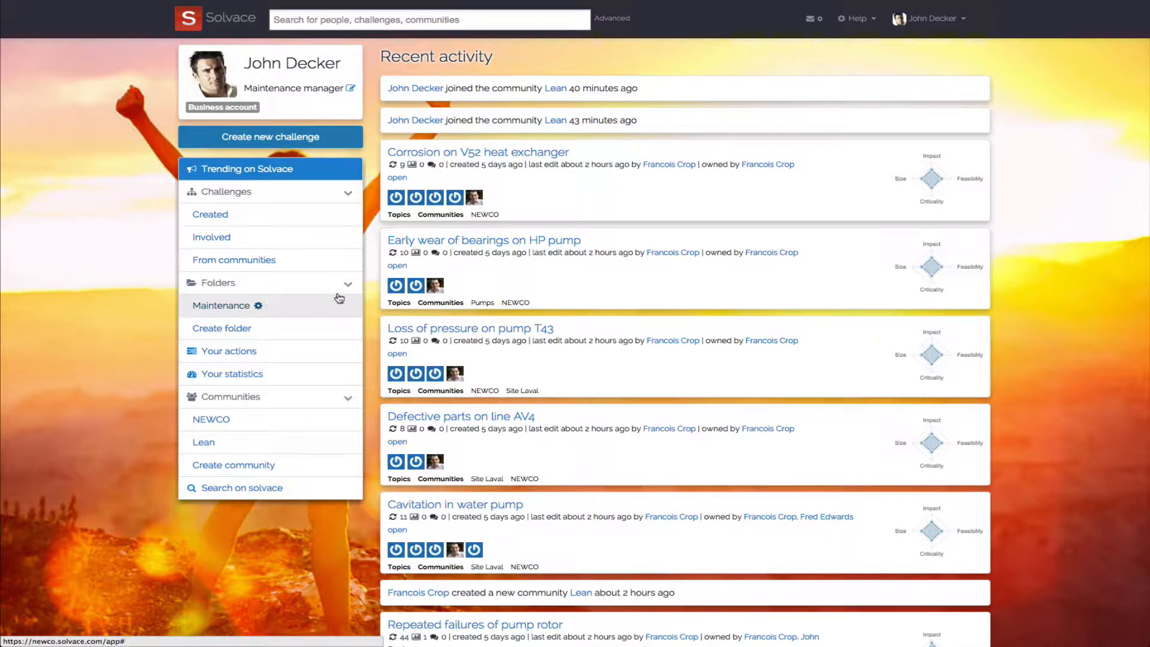
- Add the challenge "Early wear of bearings on HP pump" to the Maintenance folder and open that folder
mouse_move(474, 285)
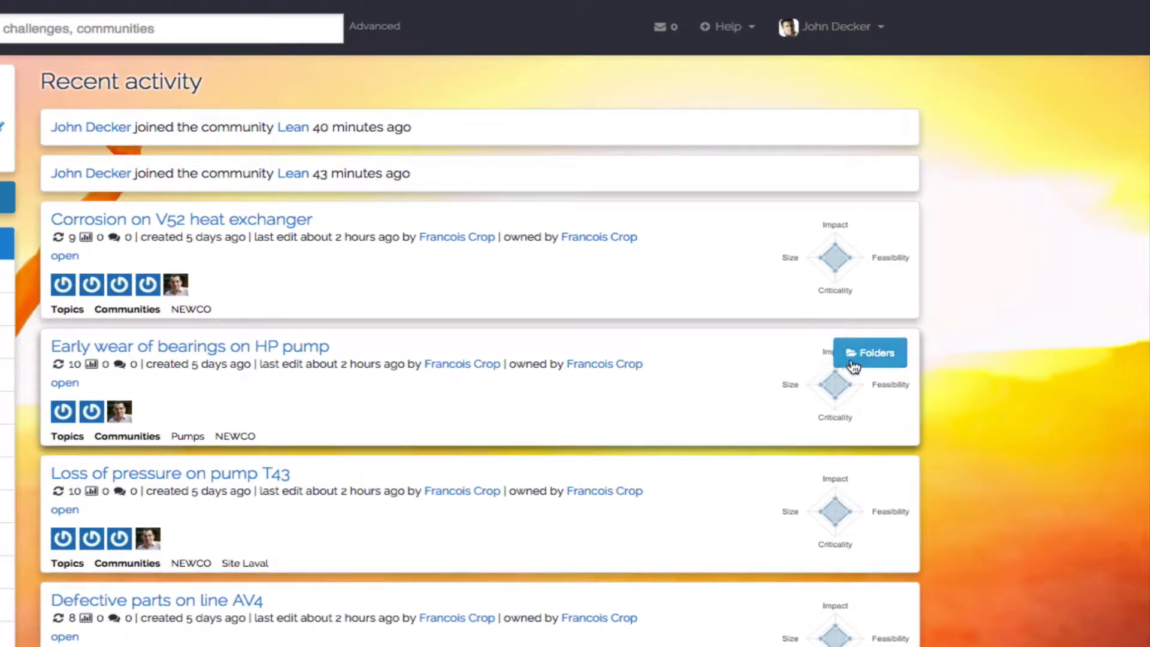
left_click(861, 359)
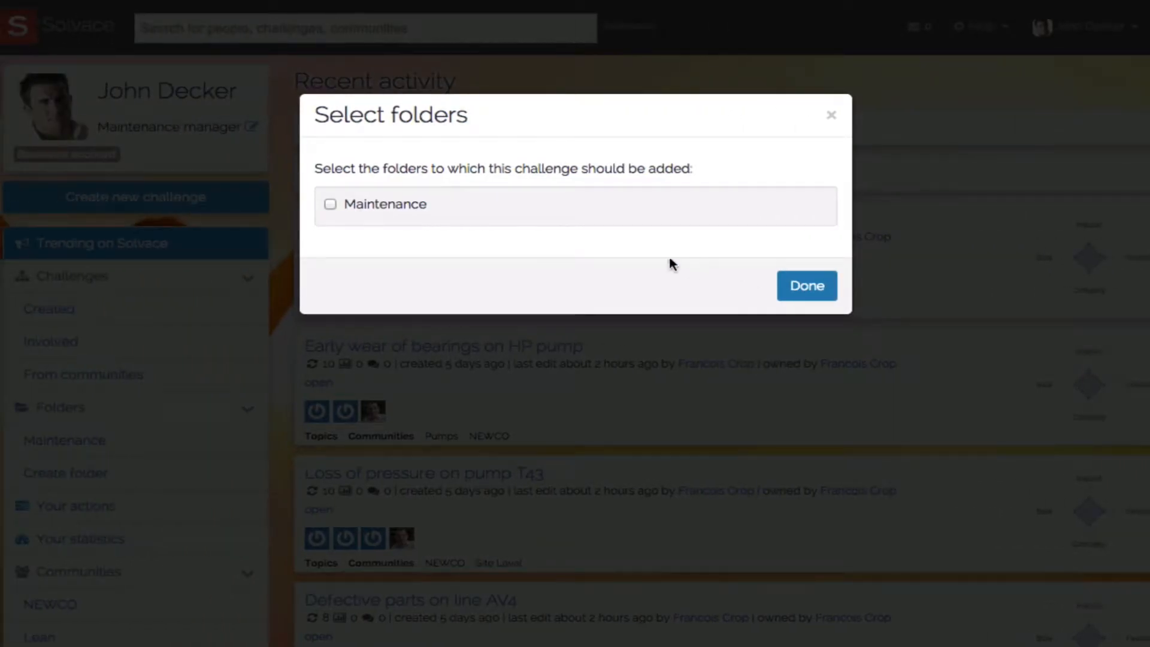
left_click(330, 205)
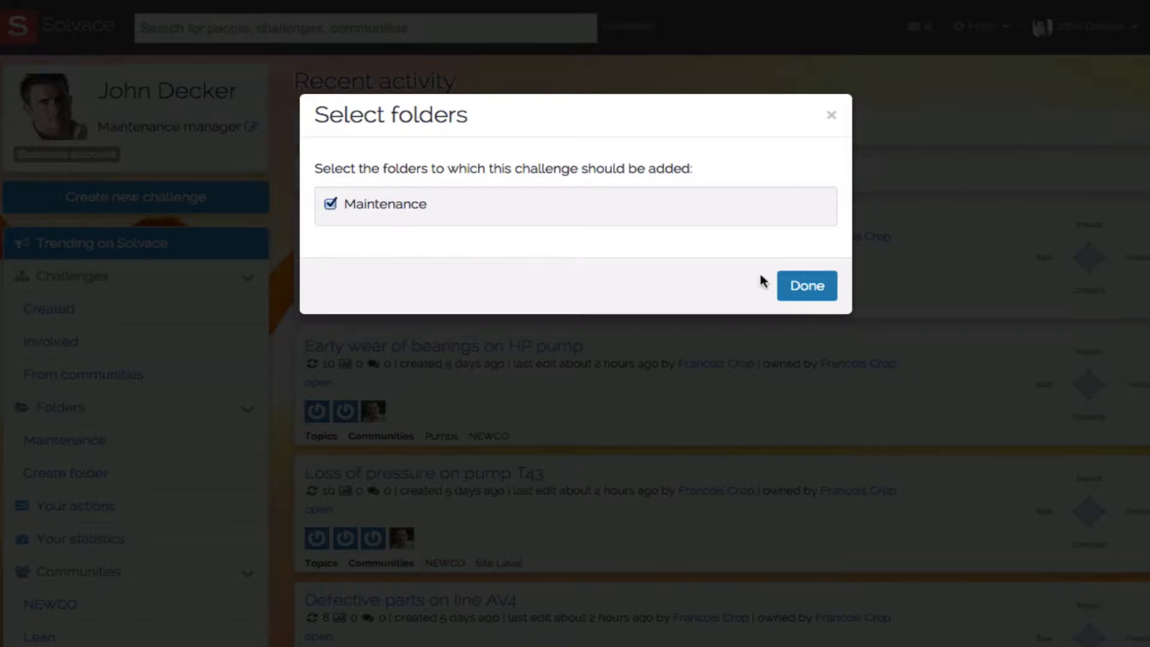
left_click(802, 286)
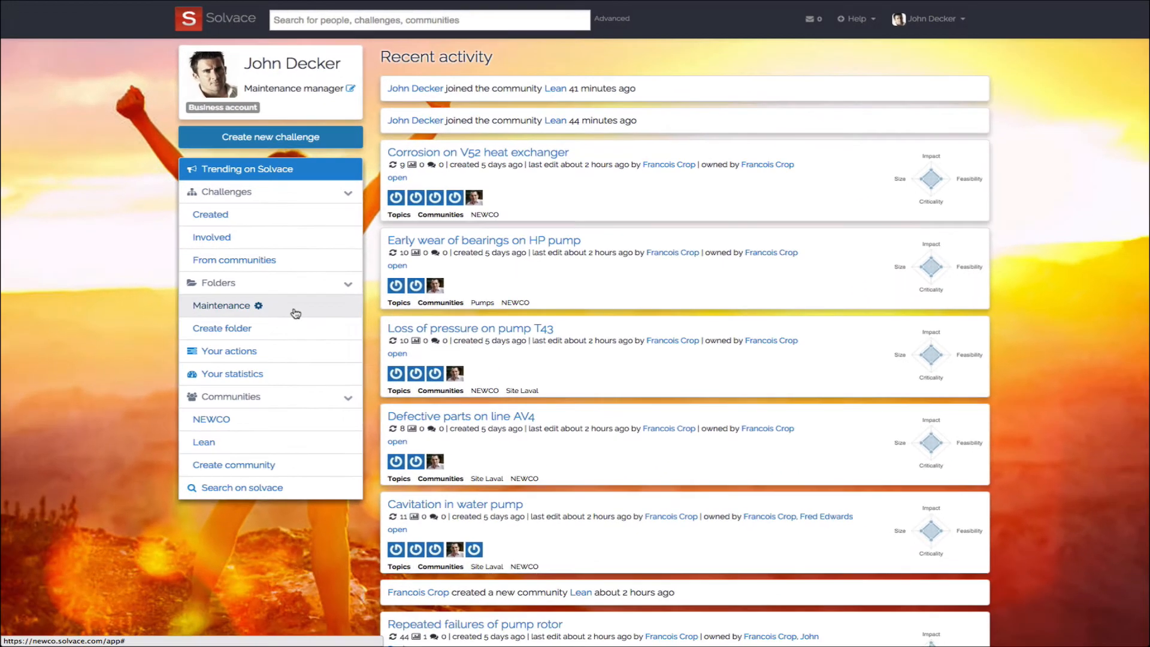
left_click(183, 438)
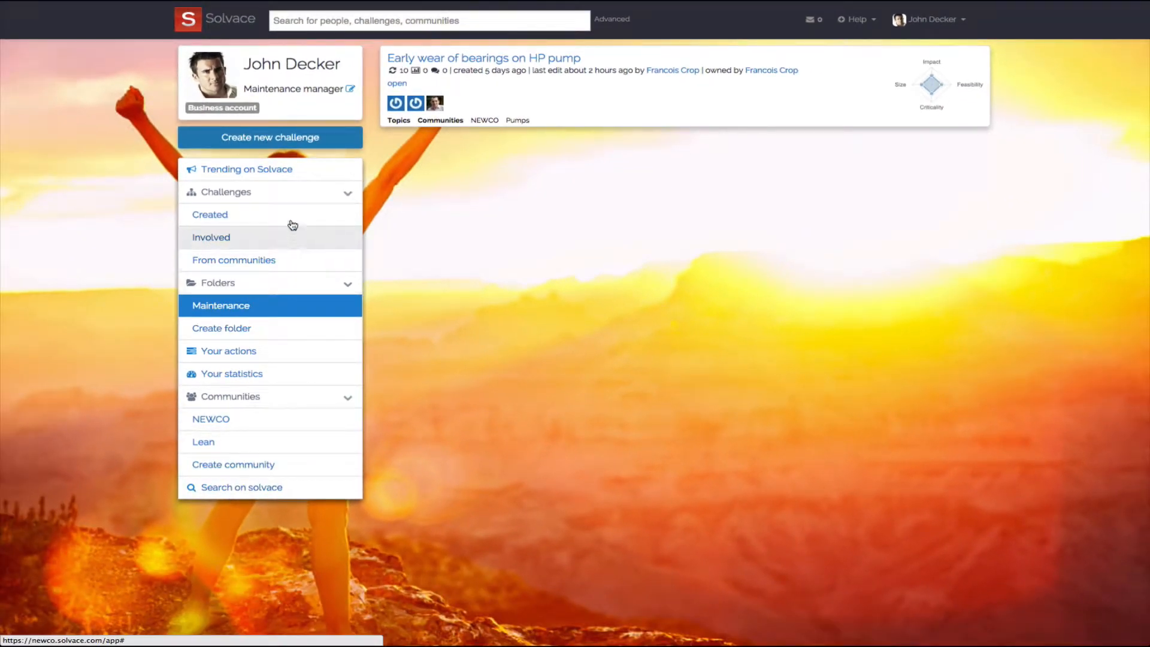
- Create a new challenge and review its framework and display options
left_click(288, 140)
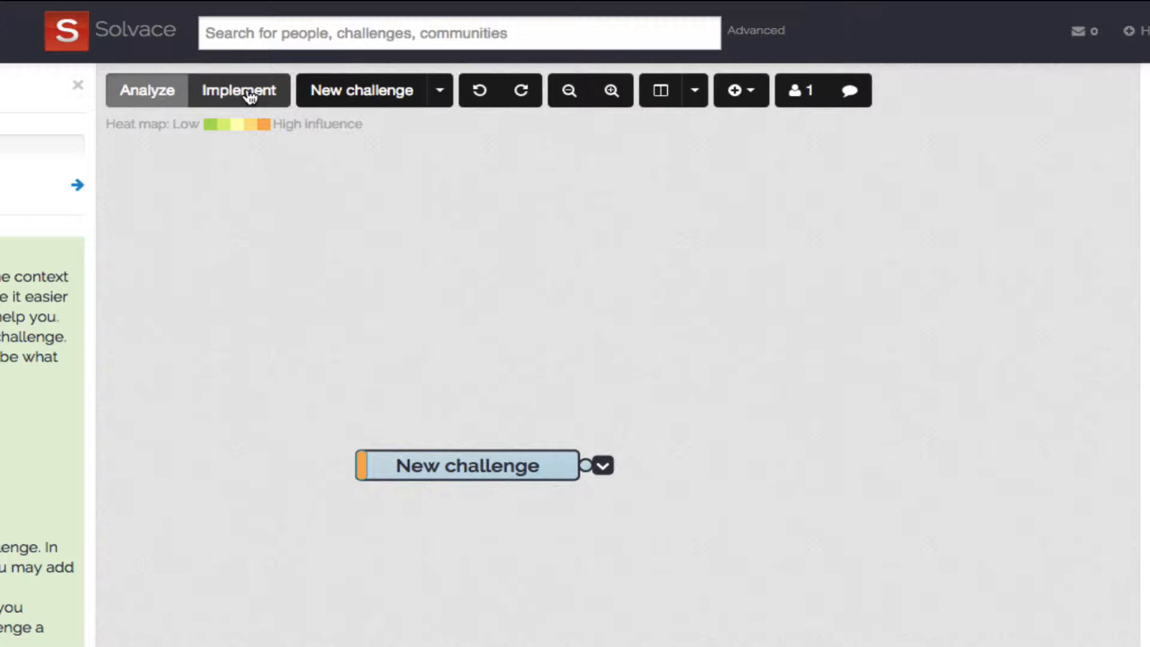
left_click(440, 91)
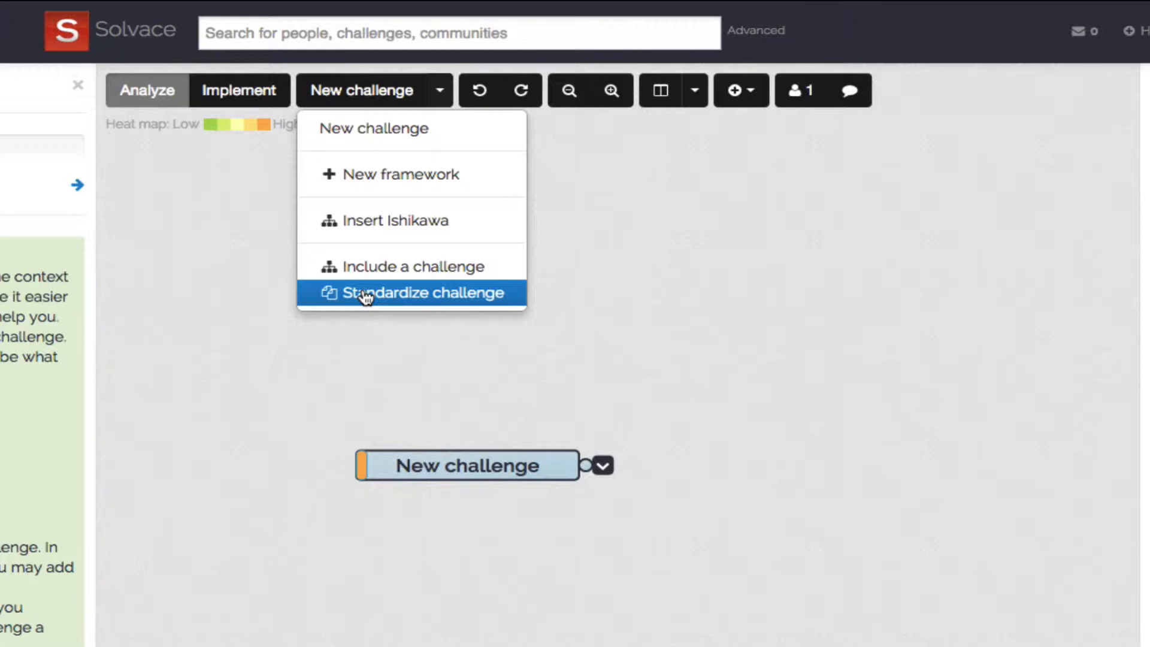
left_click(446, 91)
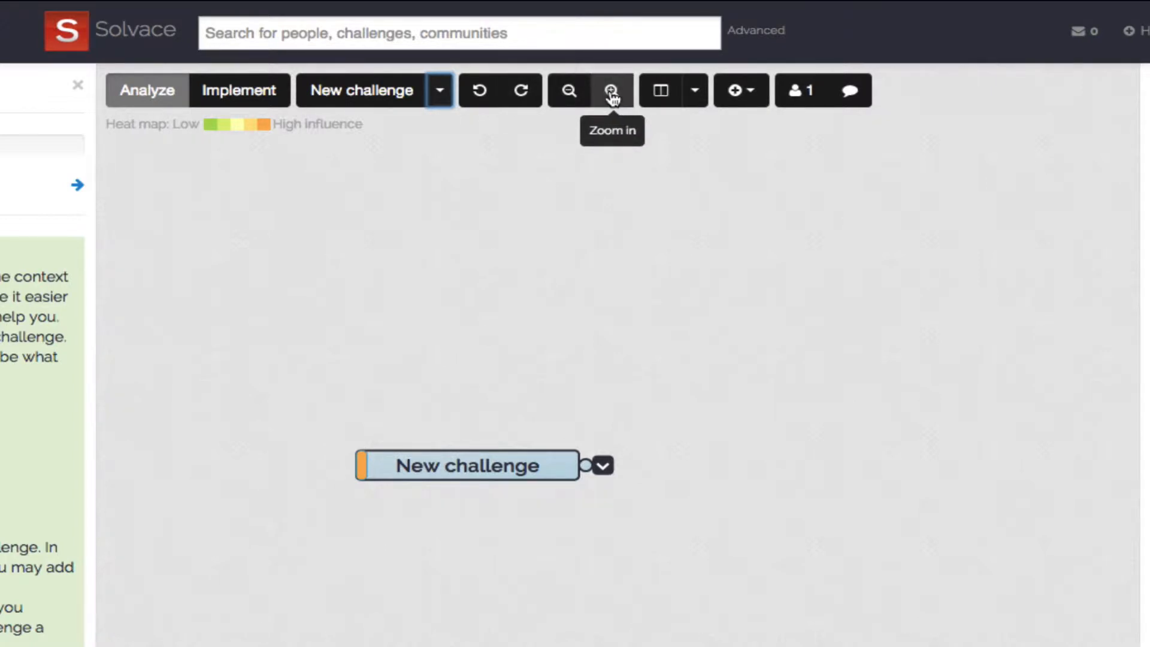
left_click(699, 101)
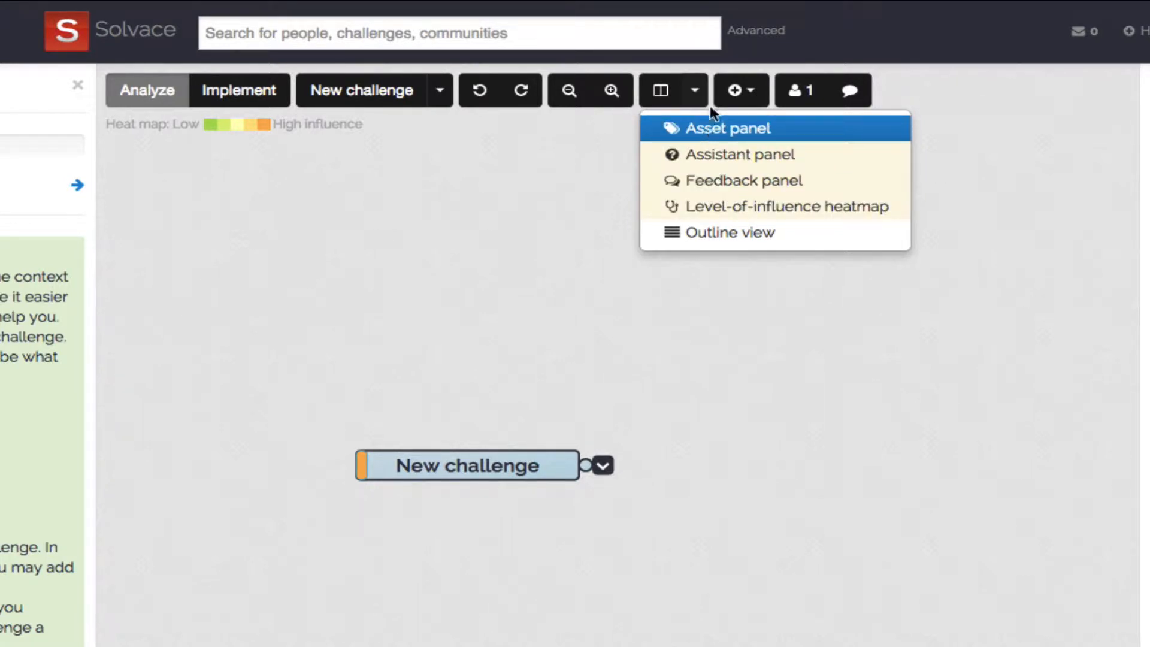
left_click(698, 90)
- Display the list of keyboard shortcuts for the challenge editor, and close it after viewing
left_click(757, 91)
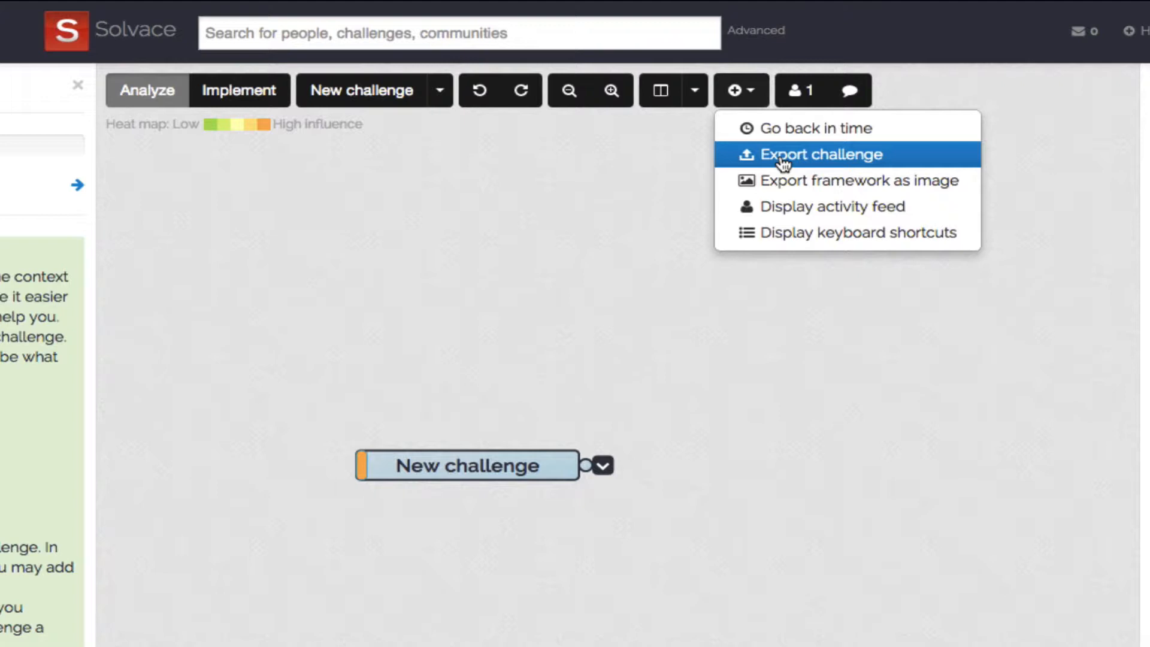
left_click(795, 237)
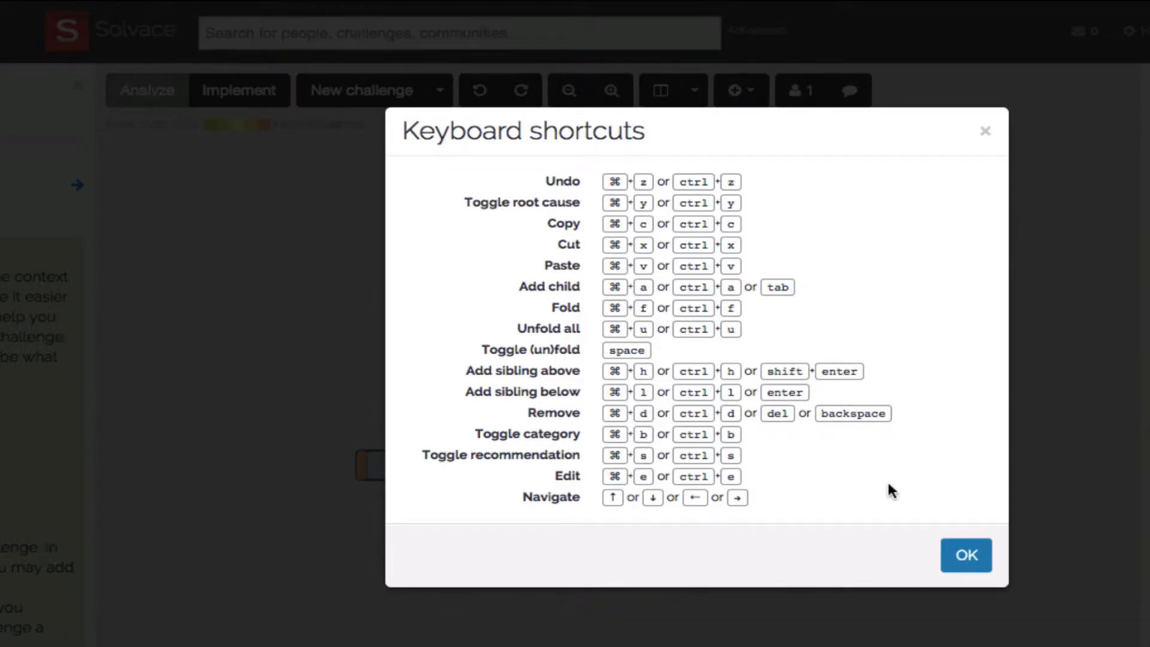
left_click(966, 556)
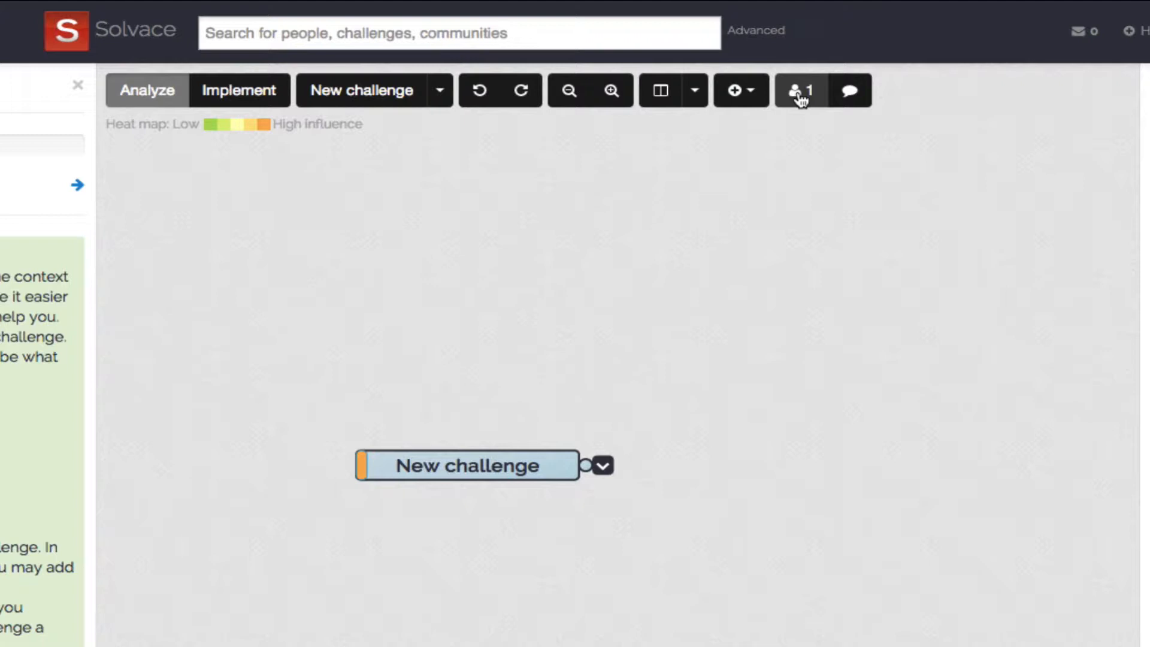
- Send the message "test" in the challenge's chat and close the chat
left_click(853, 93)
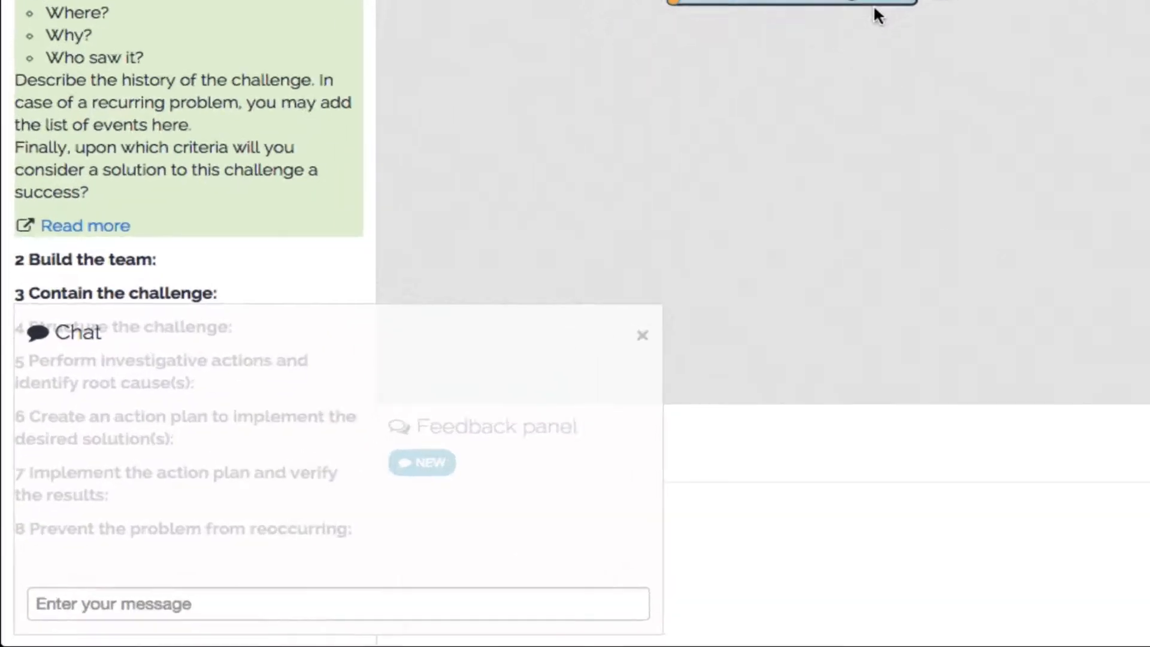
left_click(346, 595)
type("test")
key("Return")
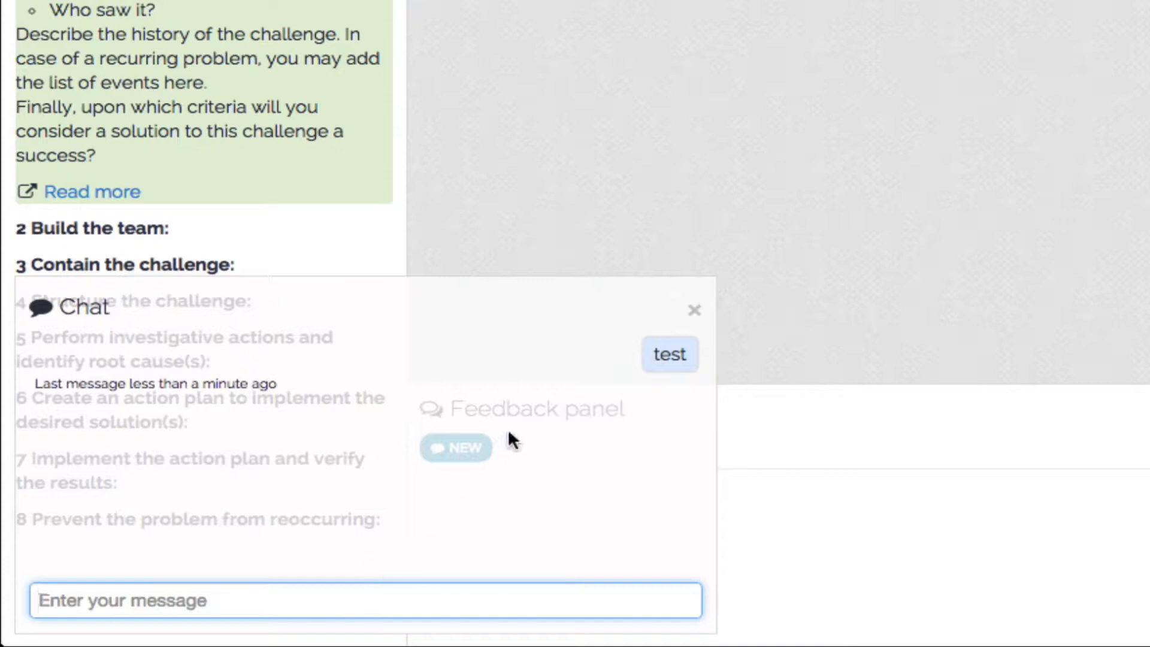
left_click(694, 310)
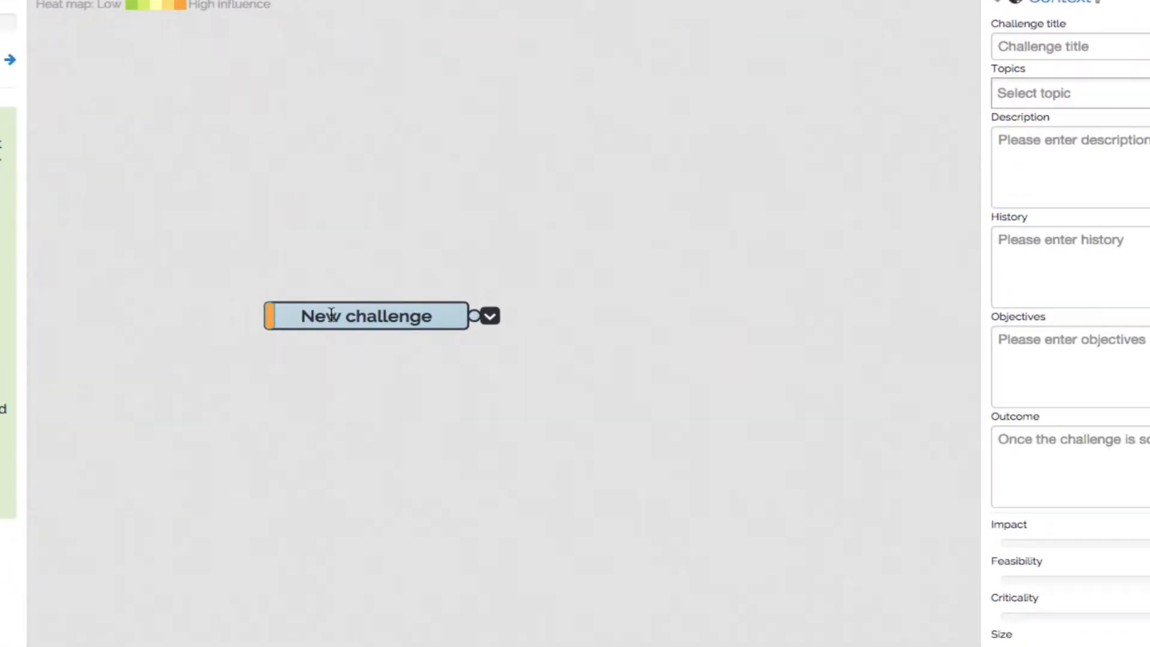
- Rename the "New challenge" node as "Cracks on blades of HP turbine"
double_click(332, 316)
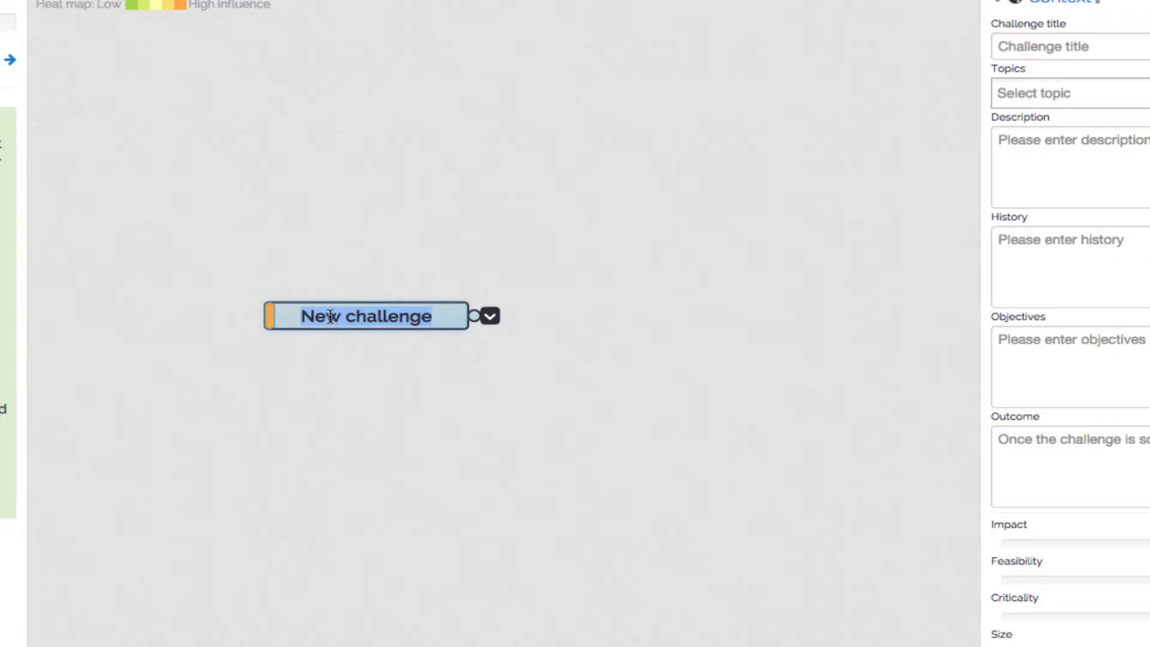
type("Crack")
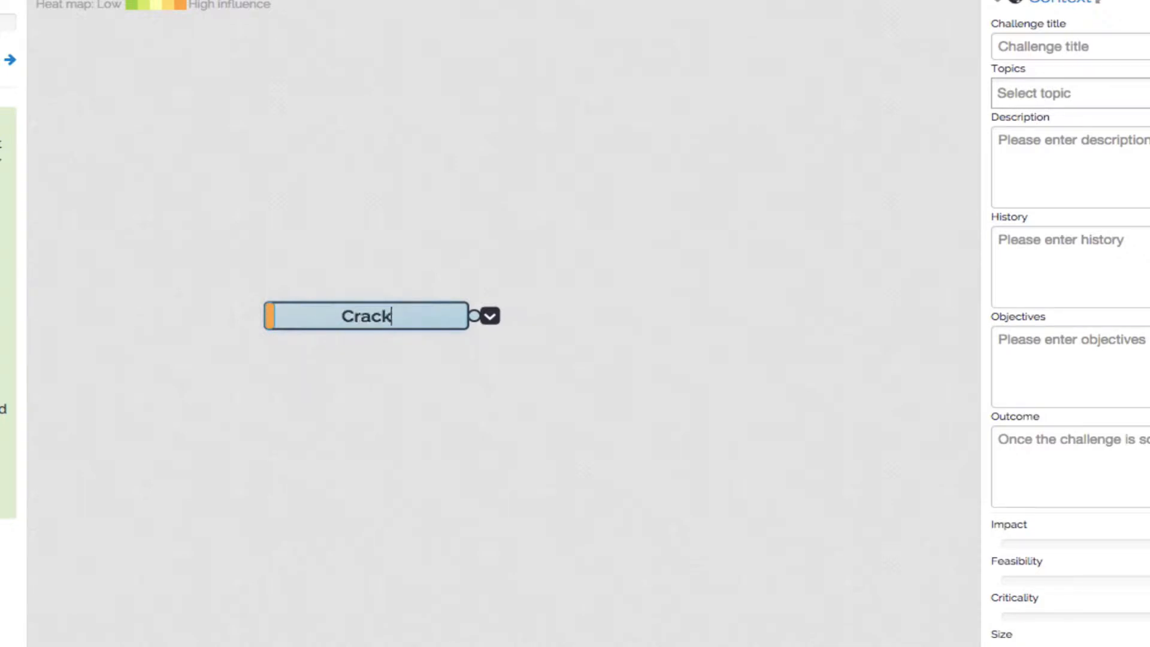
type("s on blades of HP turbine")
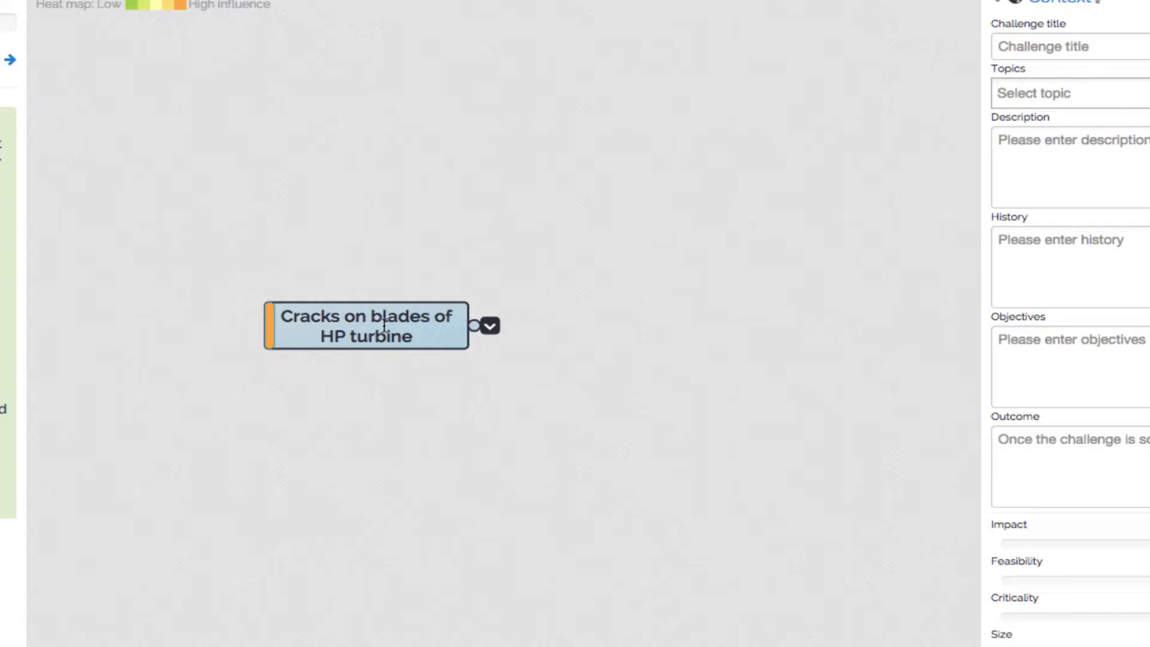
left_click(490, 328)
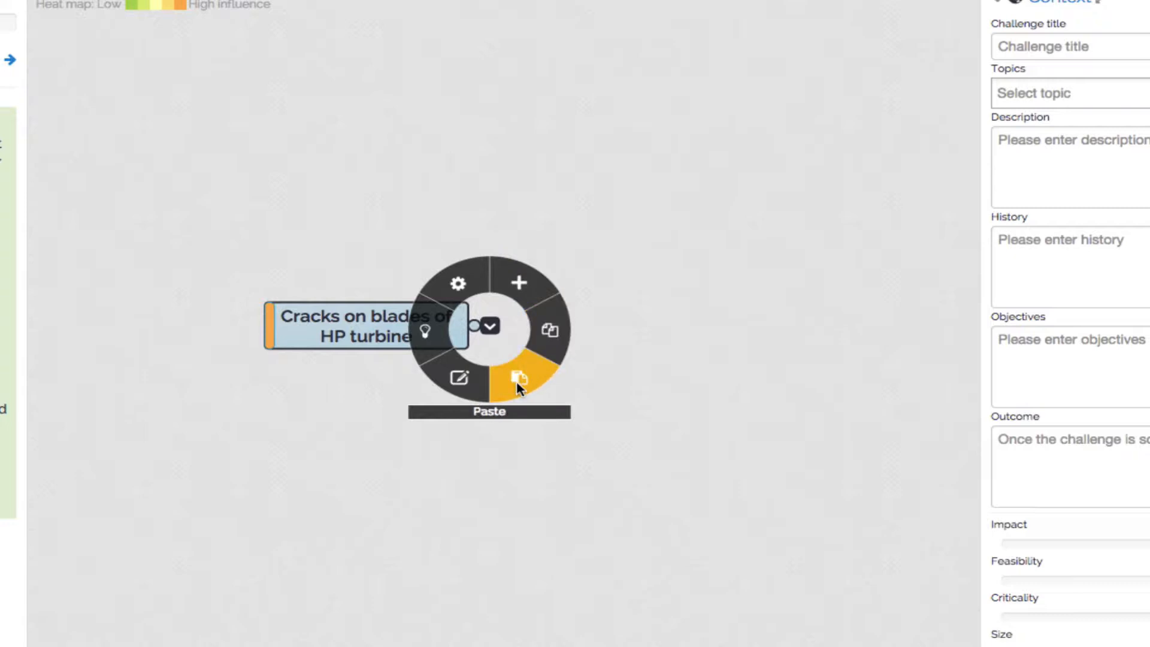
left_click(471, 388)
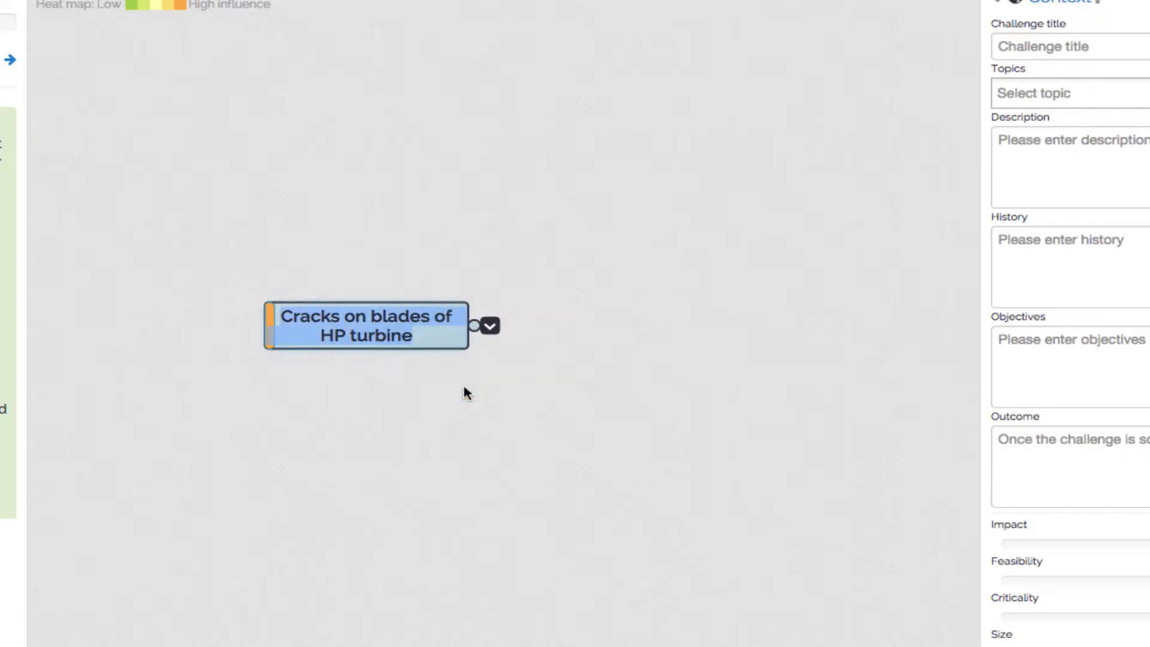
key("Return")
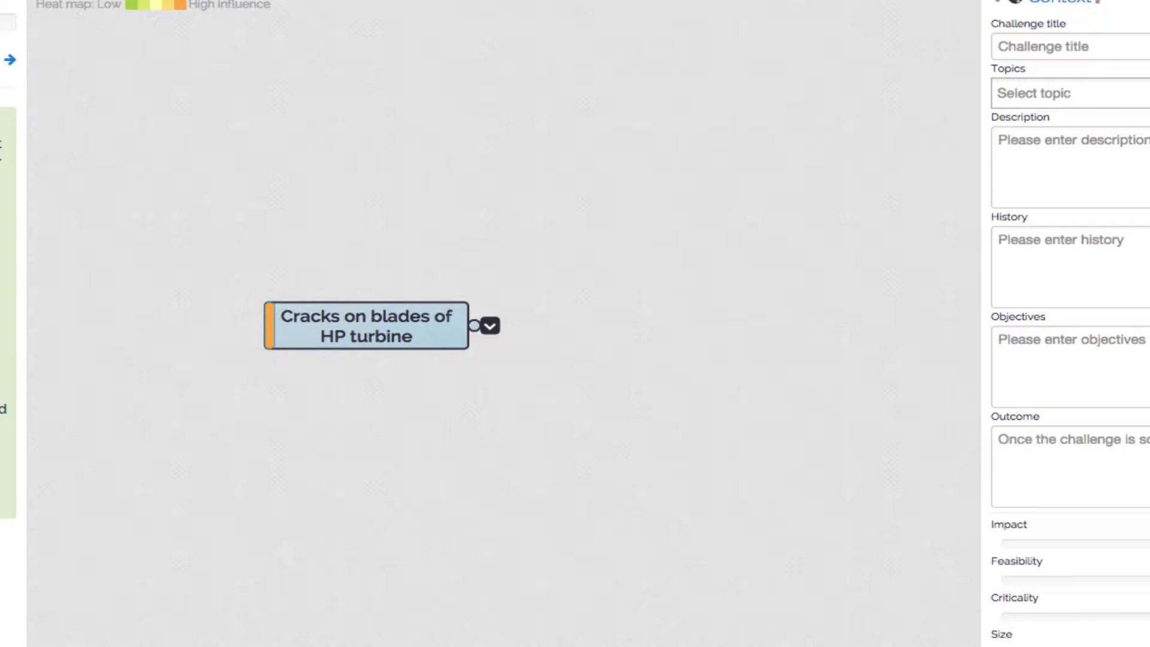
key("F2")
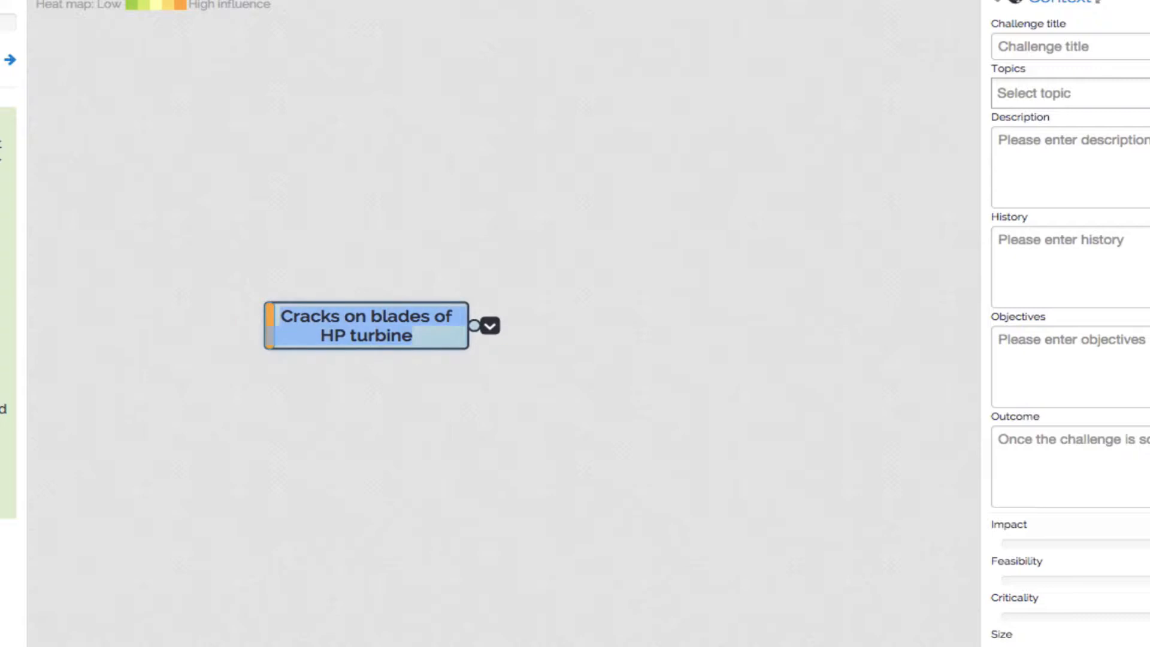
key("Escape")
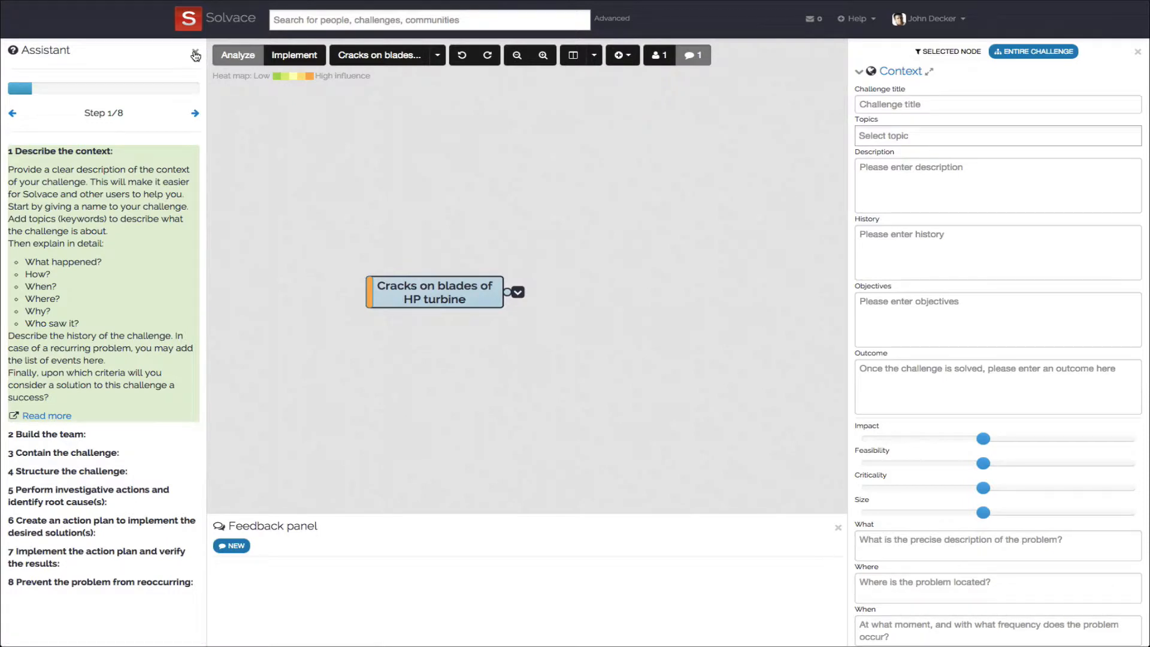
- Close the Assistant panel and assign the topics High pressure and Turbines to the entire challenge
left_click(195, 56)
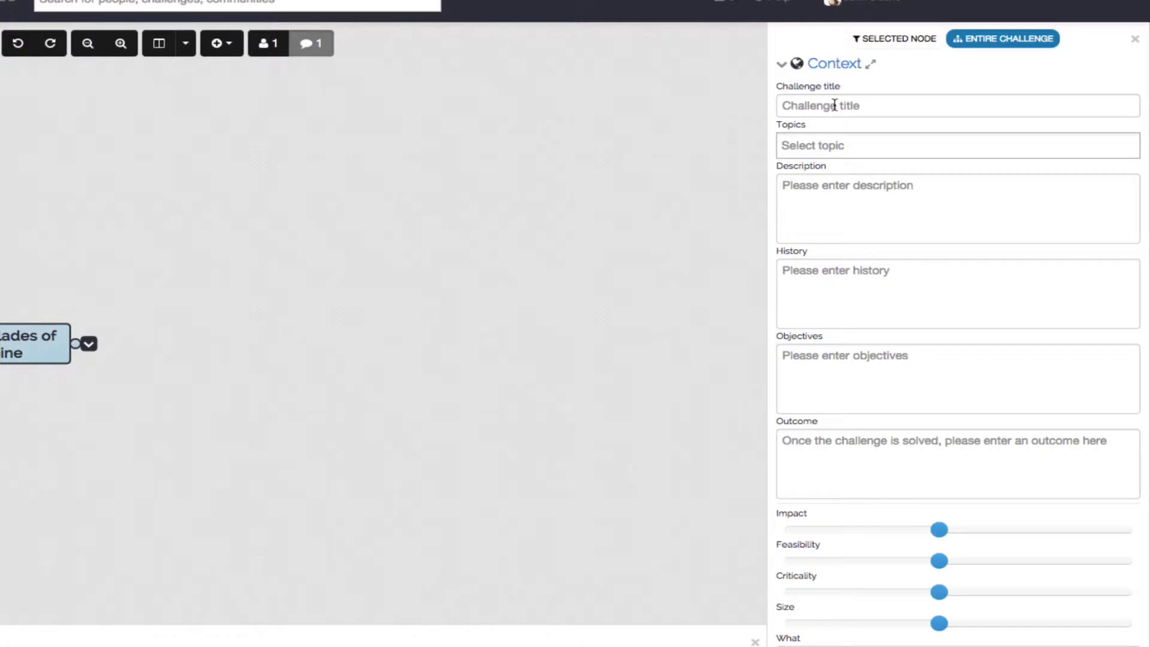
left_click(829, 143)
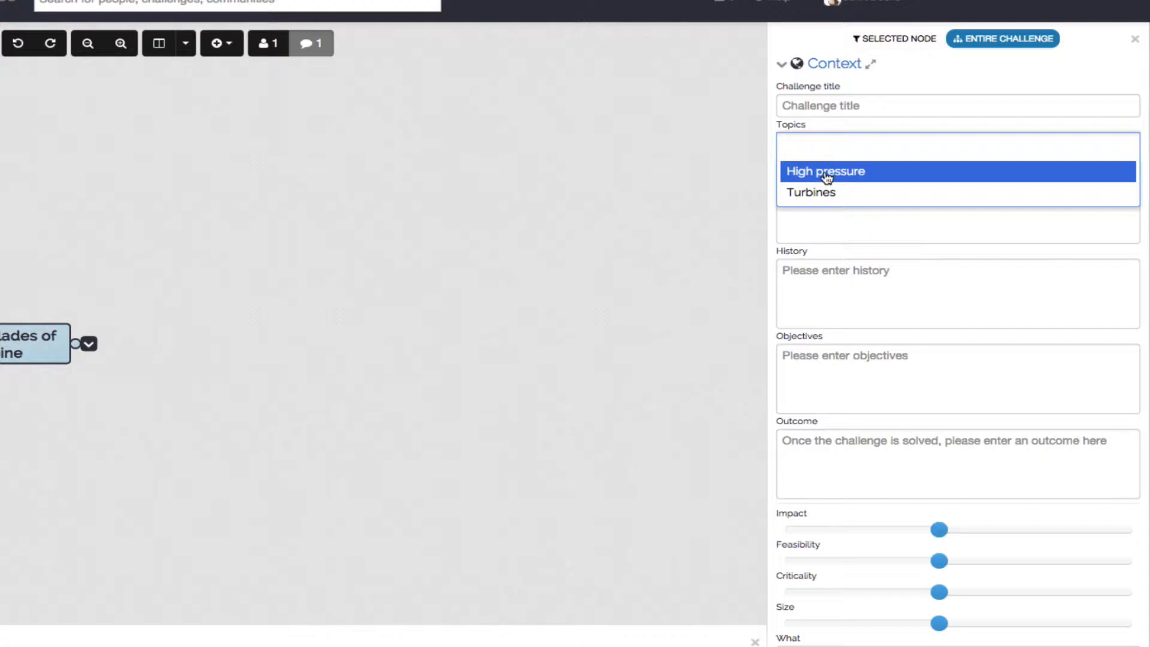
left_click(827, 172)
left_click(912, 150)
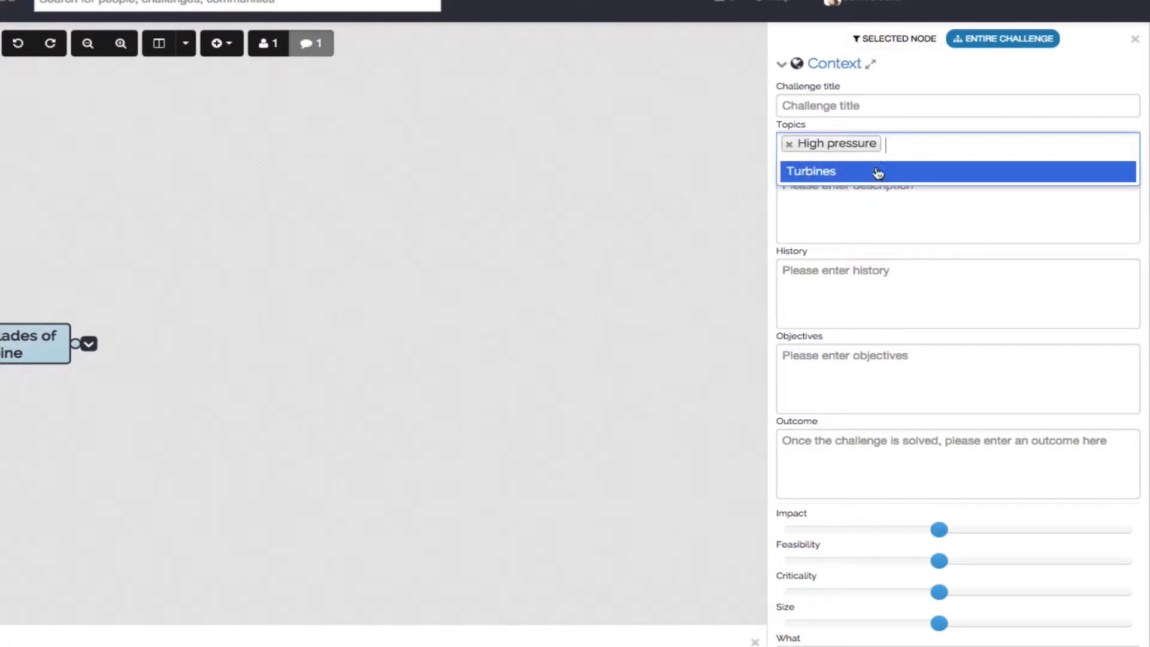
left_click(877, 172)
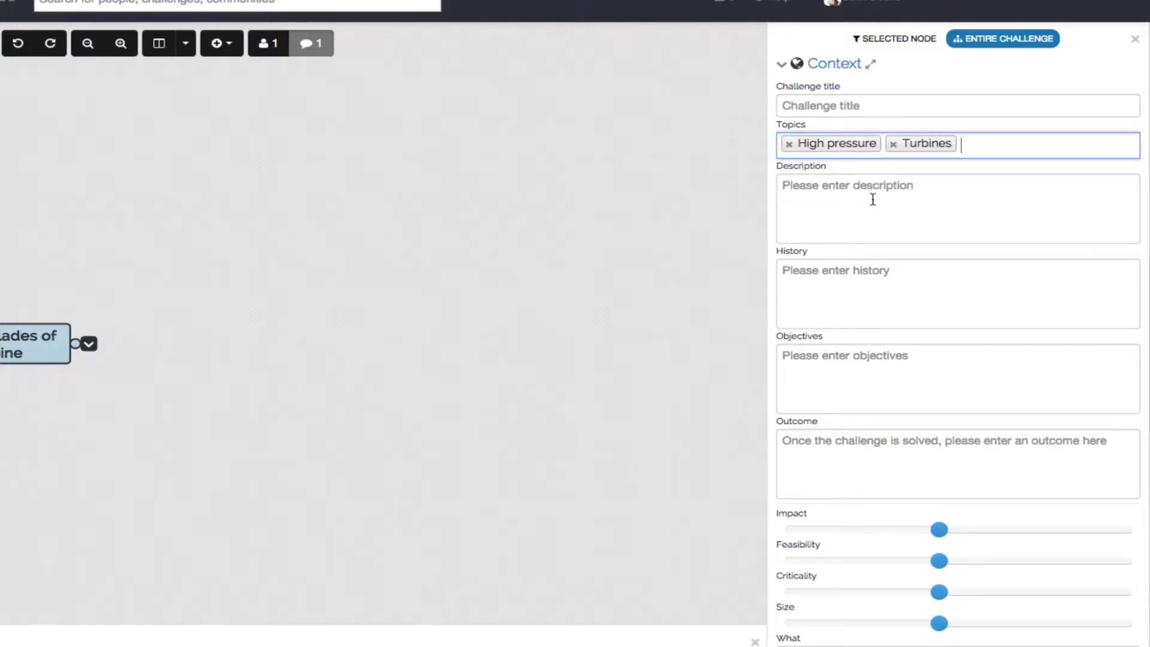
- Look through the context fields of the entire challenge, from description to the problem questions, and collapse the Context section
key("Tab")
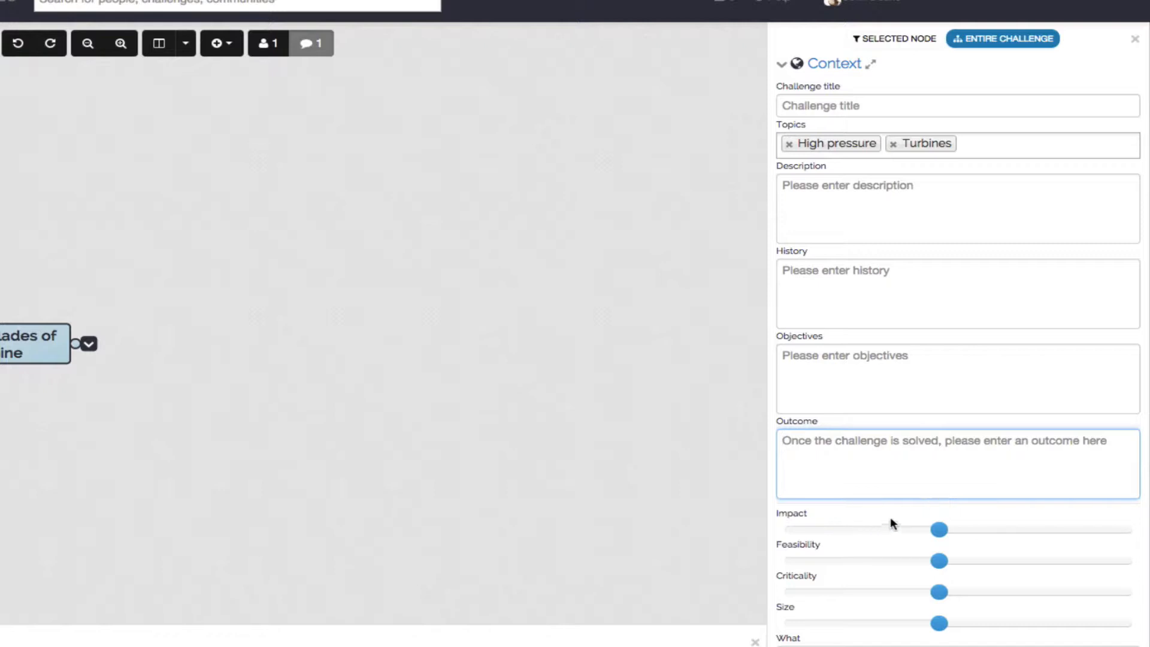
scroll(891, 519, "down", 4)
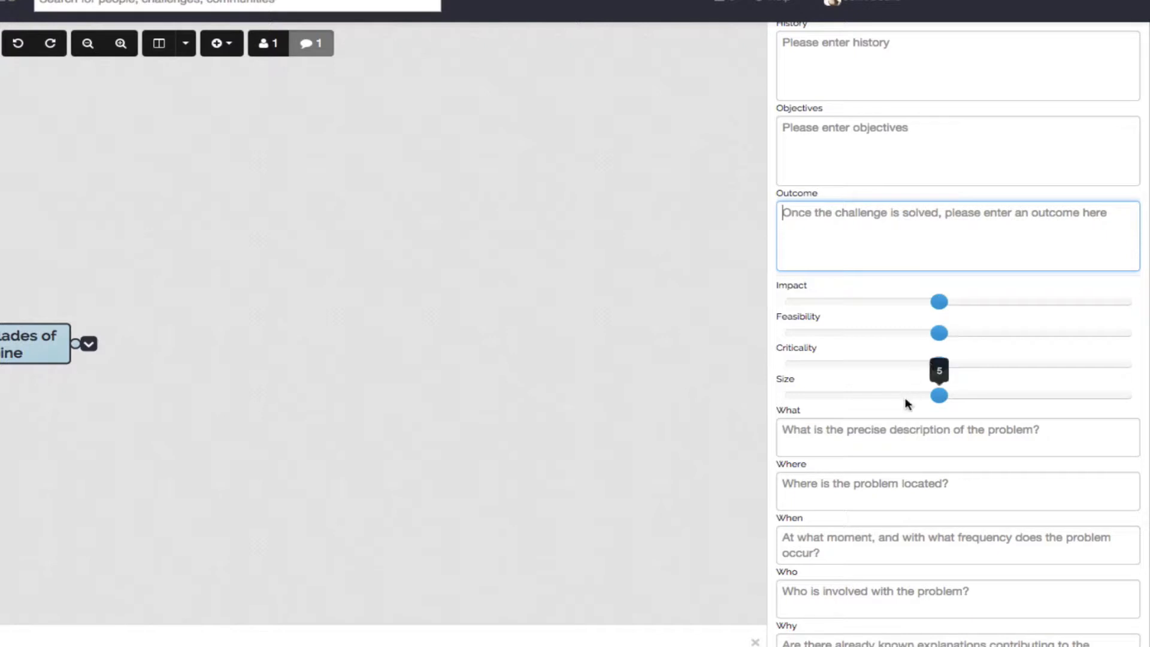
scroll(907, 404, "down", 3)
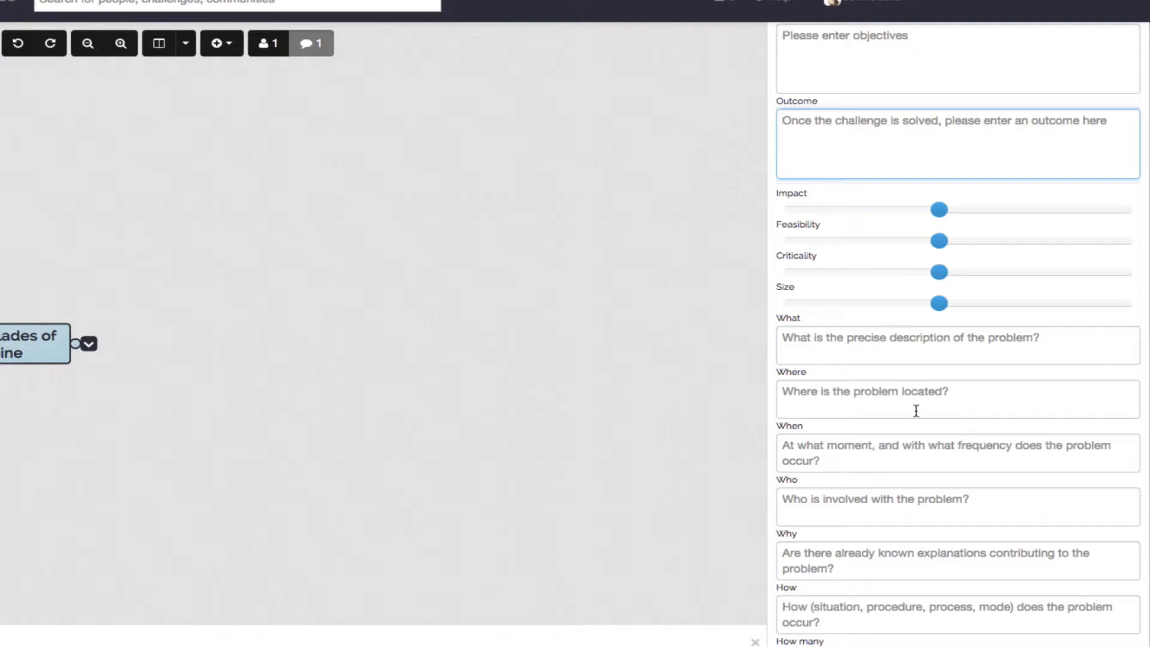
scroll(916, 410, "up", 5)
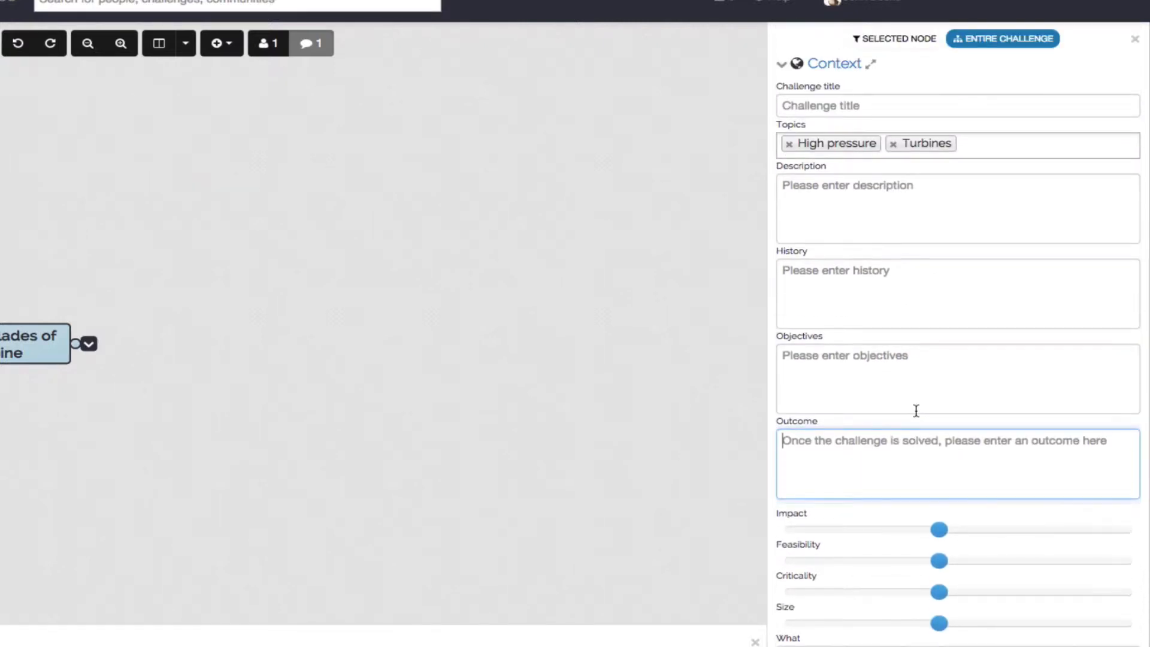
left_click(843, 66)
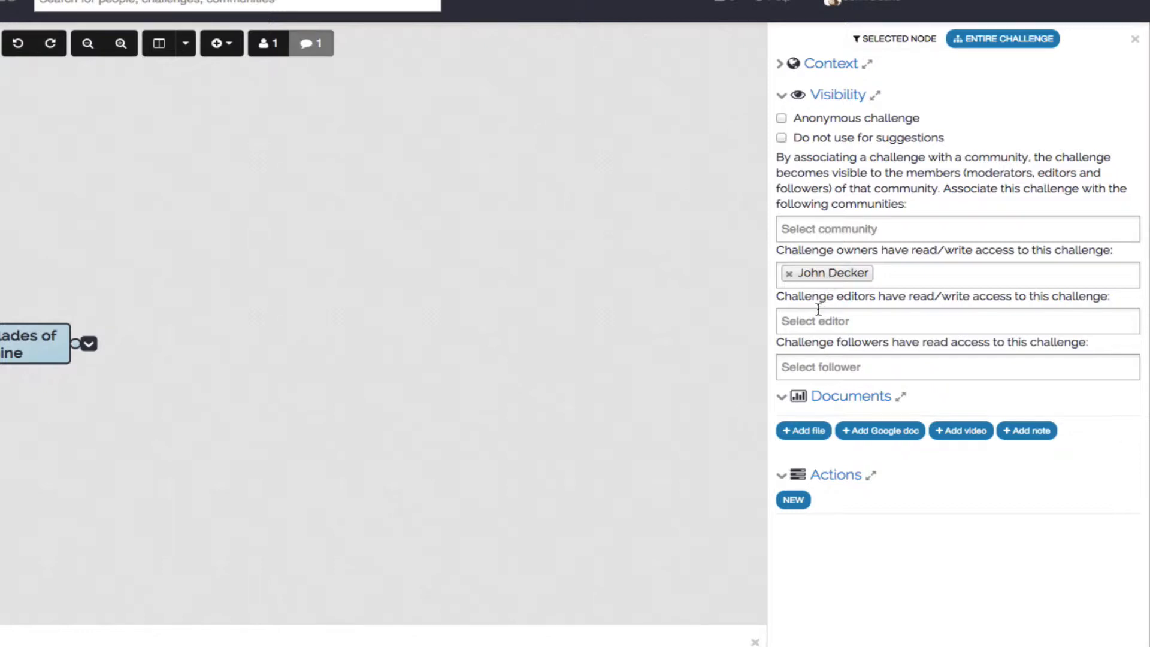
- Add the quality manager and the facility manager as challenge editors
left_click(815, 322)
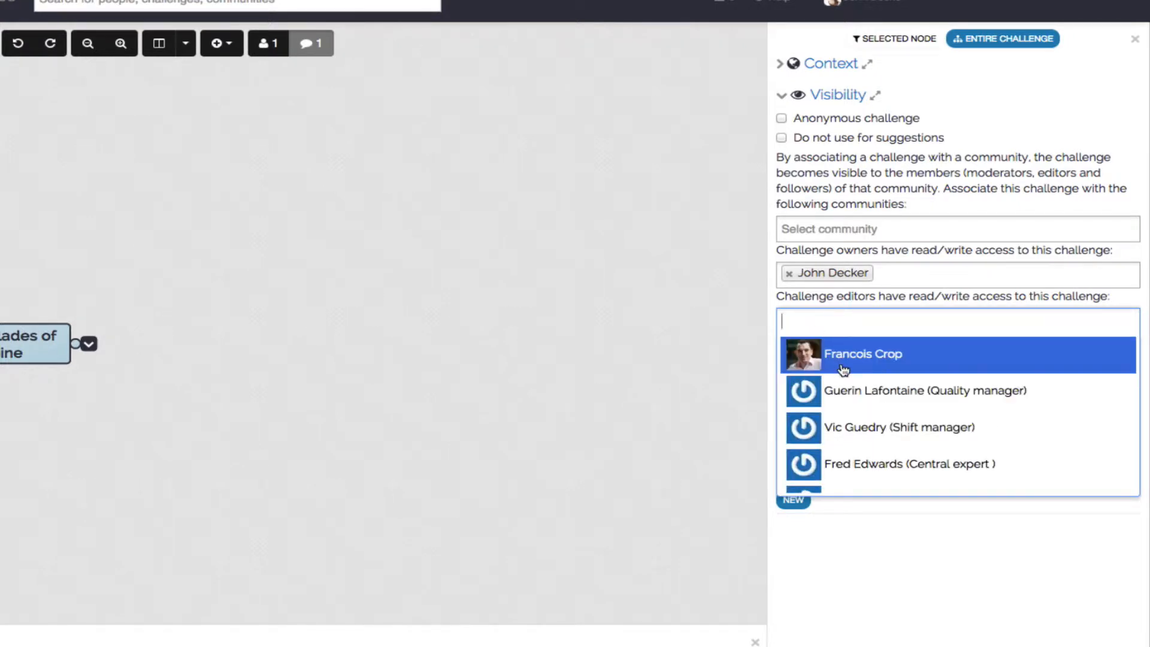
left_click(845, 404)
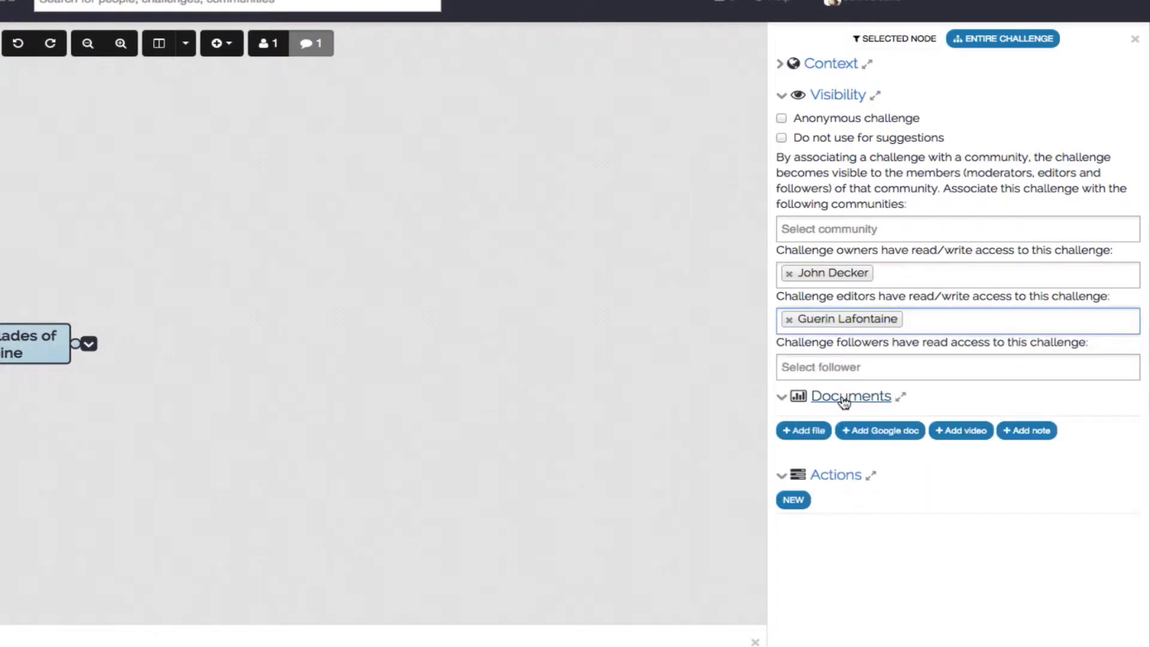
left_click(923, 328)
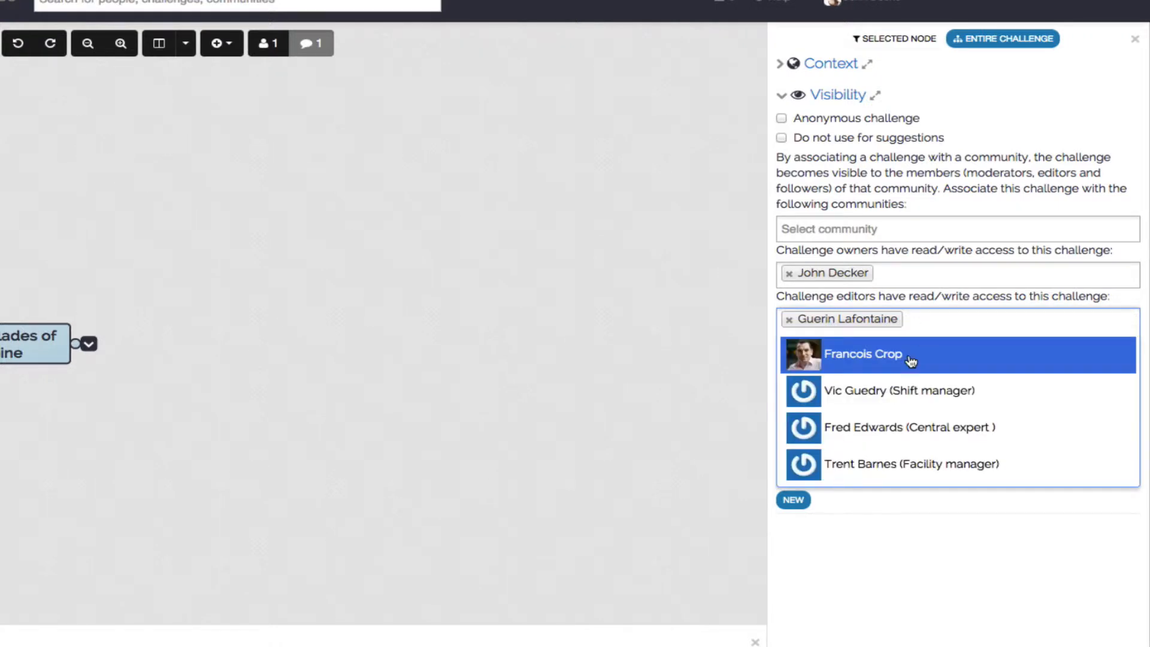
left_click(877, 472)
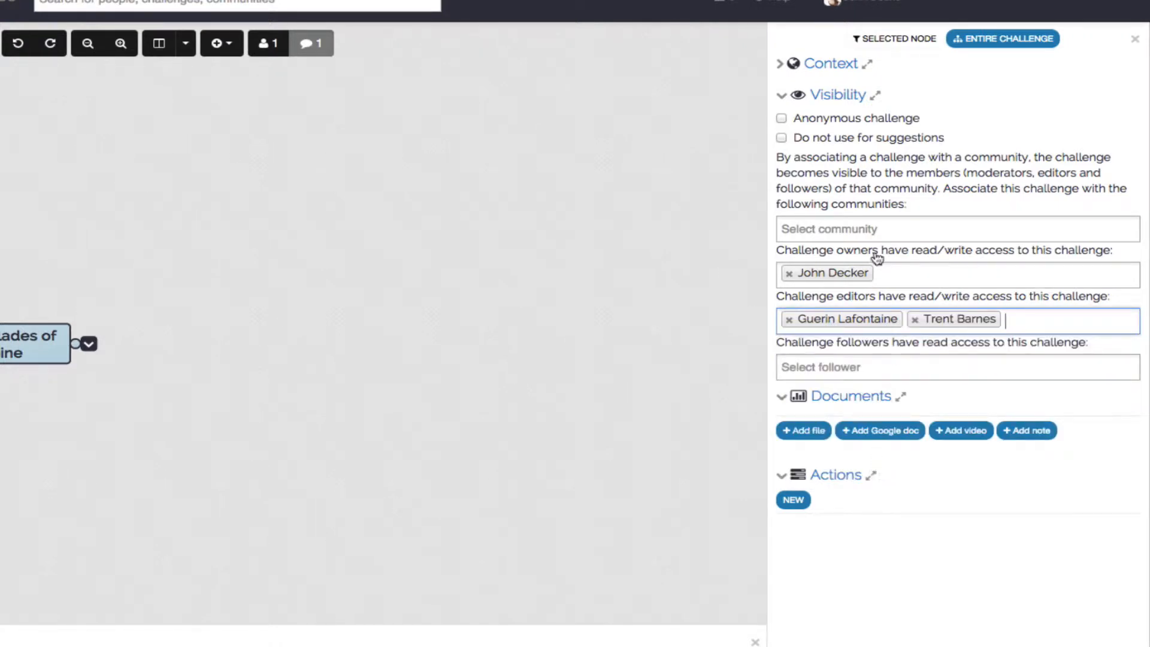
- Associate the challenge with the Pumps community and add the shift manager as a challenge follower
left_click(865, 228)
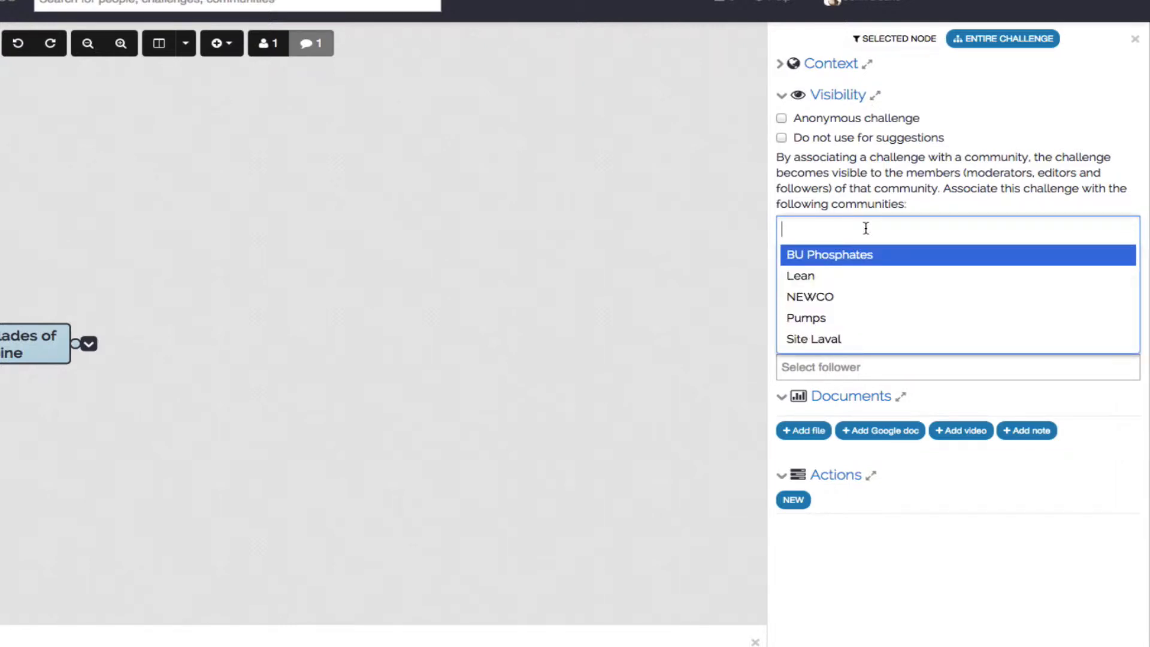
left_click(827, 323)
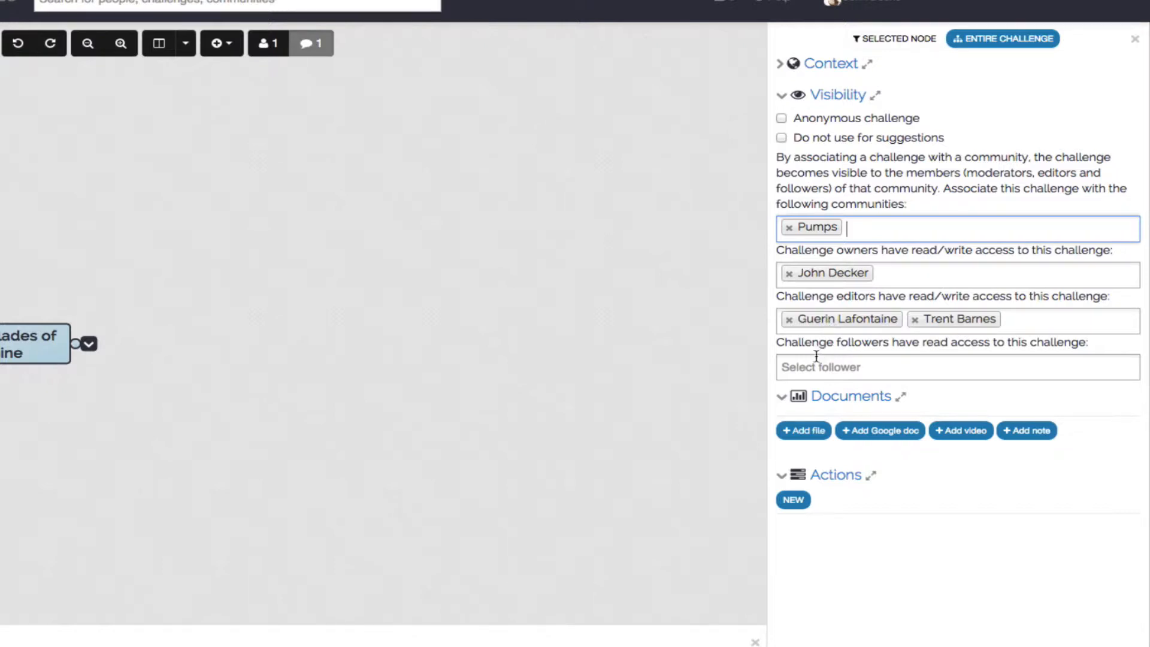
left_click(811, 370)
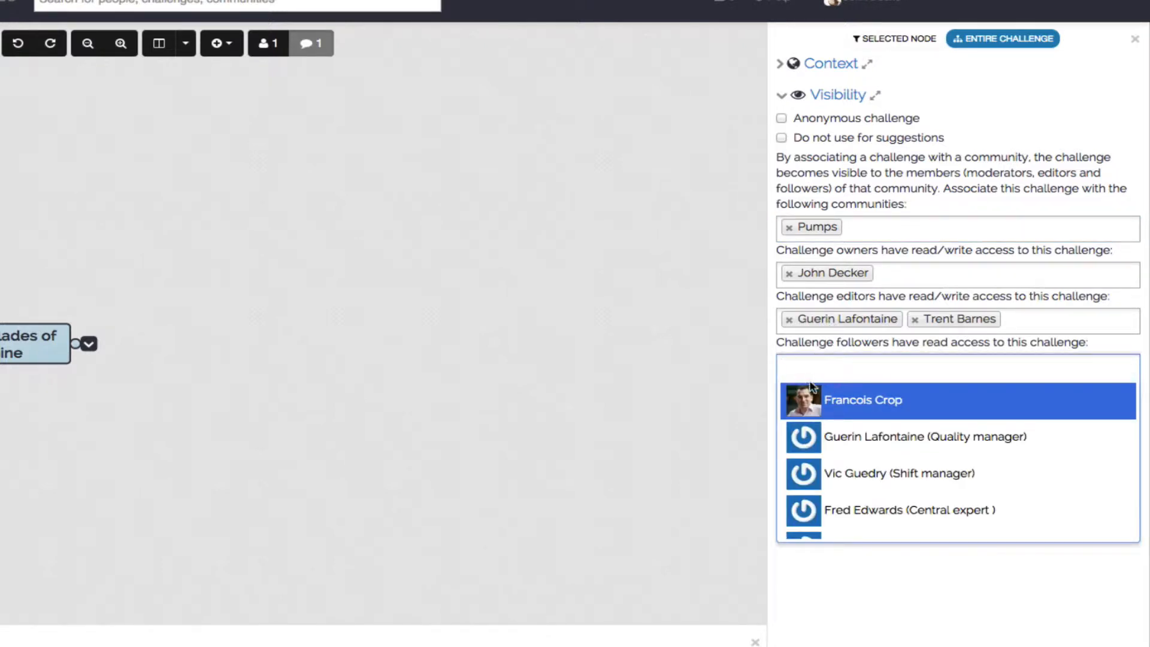
left_click(872, 477)
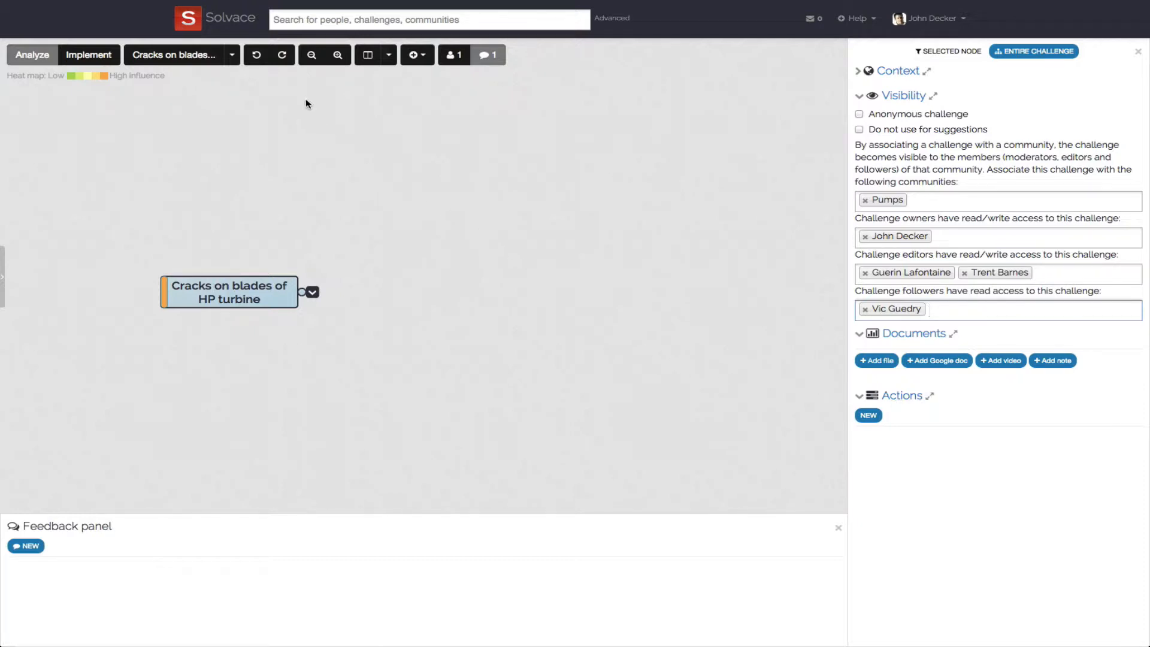
- Insert the template branches Machine, Materials, Environment, Process, Human and Measurement under the root node
left_click(239, 58)
left_click(190, 135)
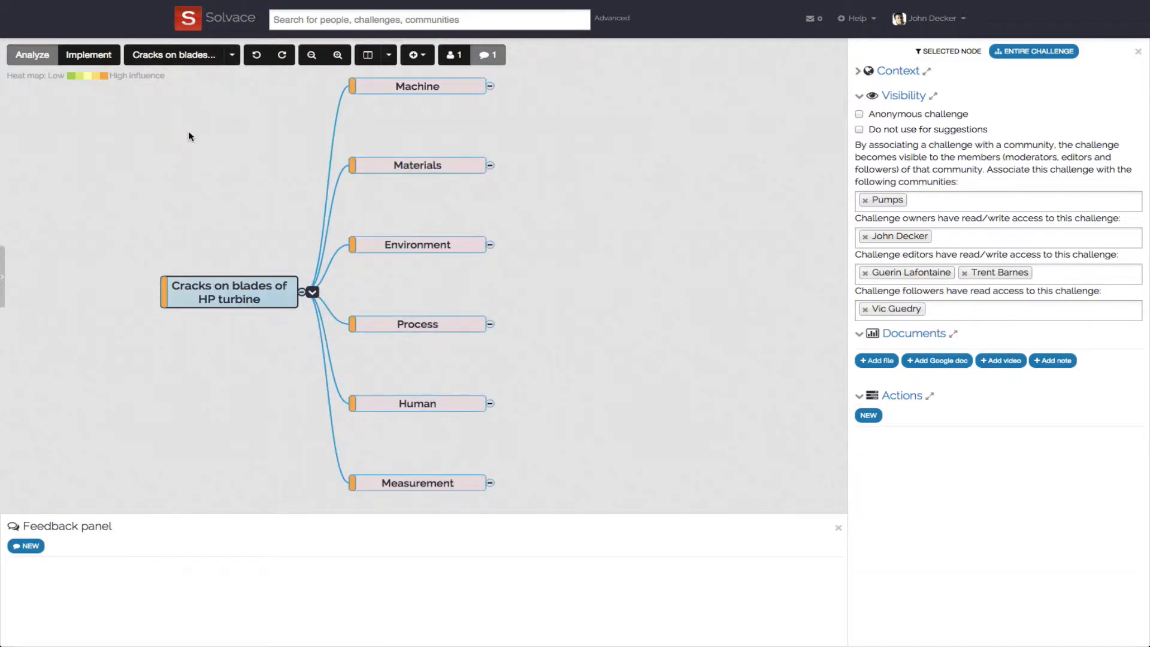
- Delete all six template branches from the root node, starting with Measurement
left_click(370, 483)
key("Delete")
key("Delete")
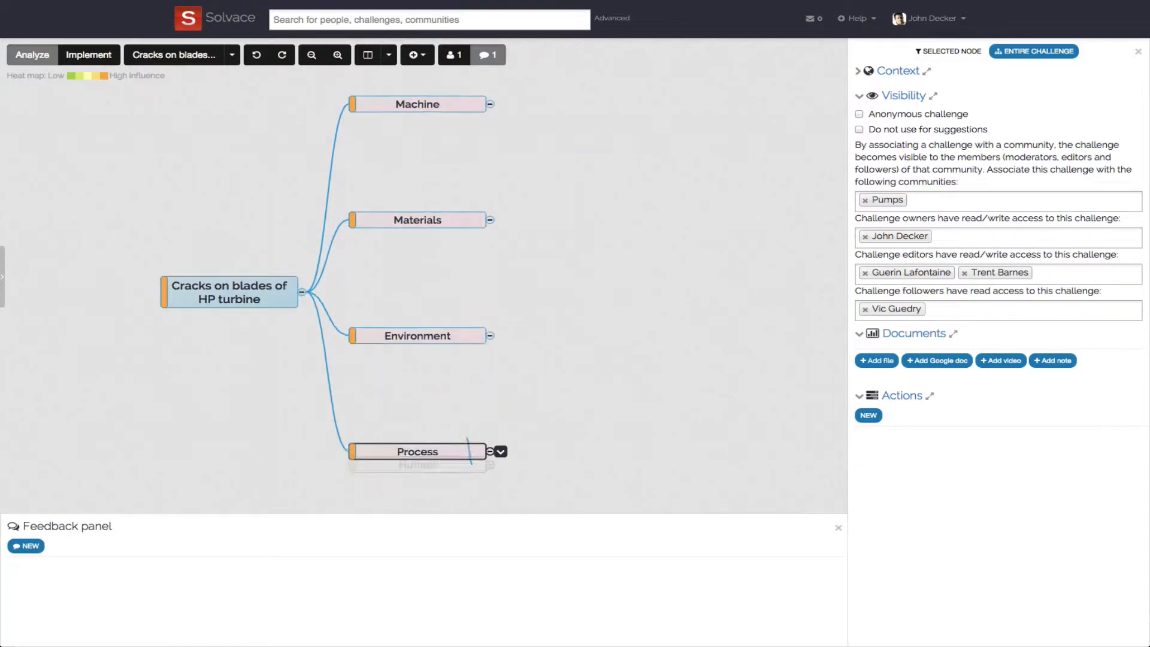
key("Delete")
key("Delete")
key("Delete")
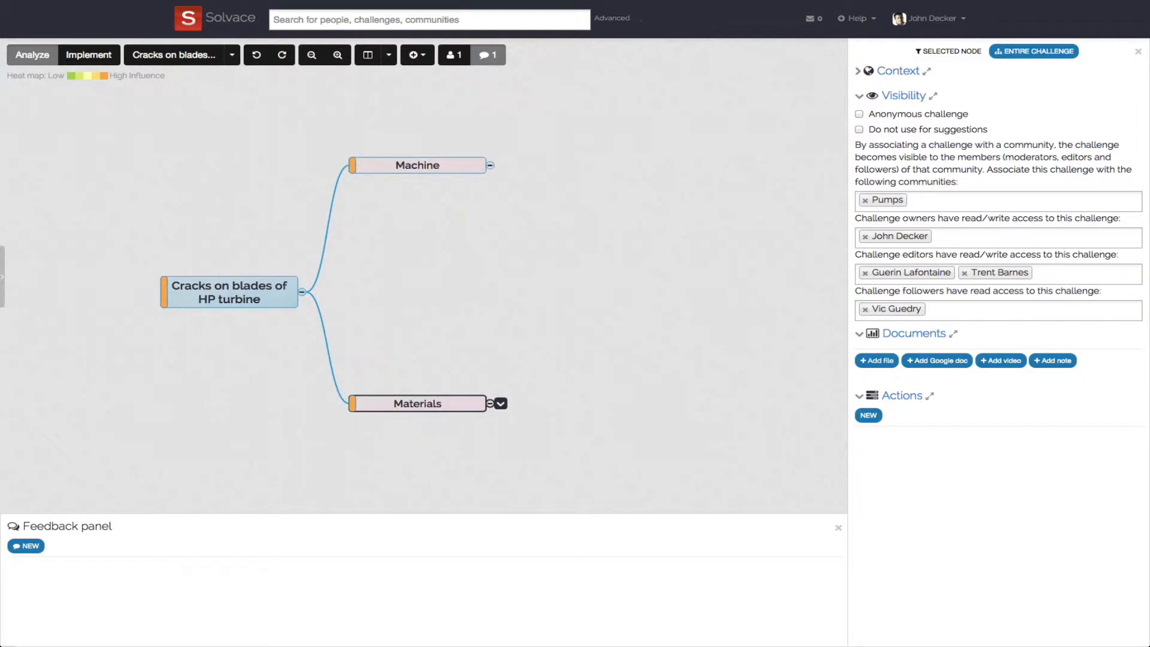
key("Delete")
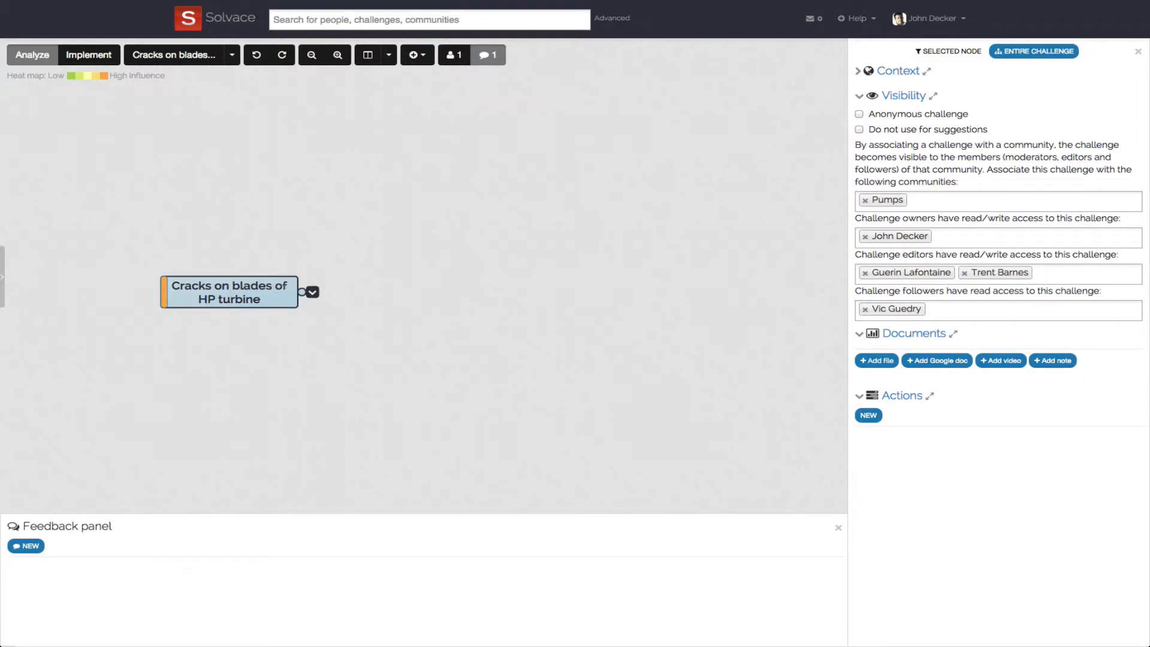
- Add two child nodes named Vibrations and Cavitation under the "Cracks on blades of HP turbine" node
key("Tab")
type("V")
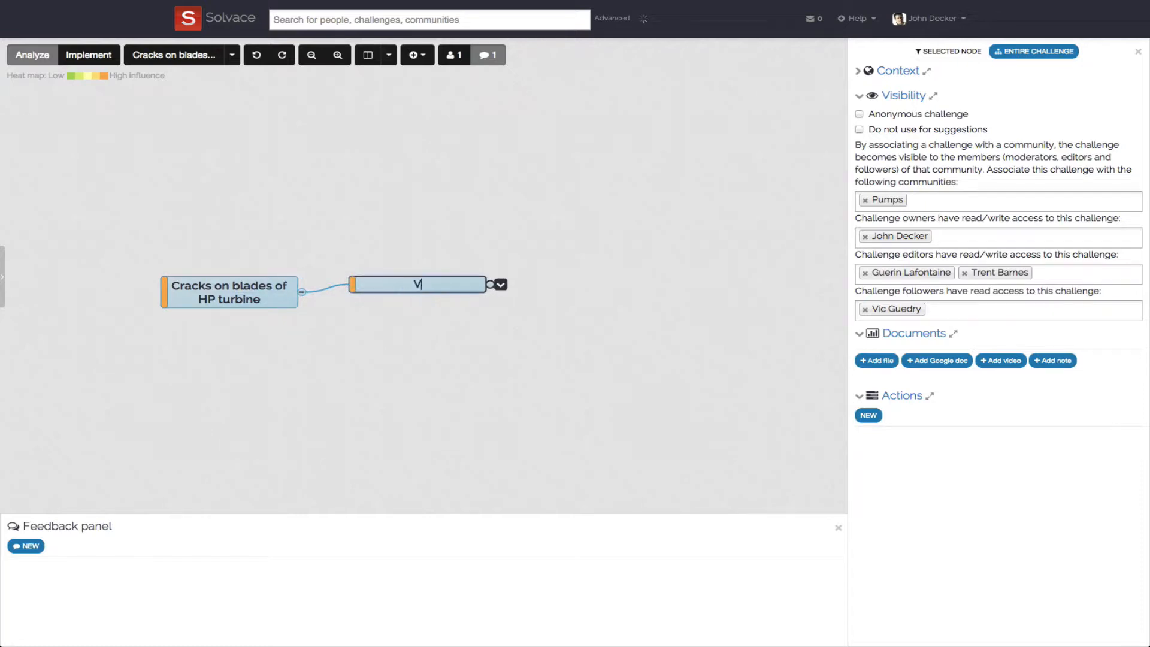
type("ibrations")
key("Return")
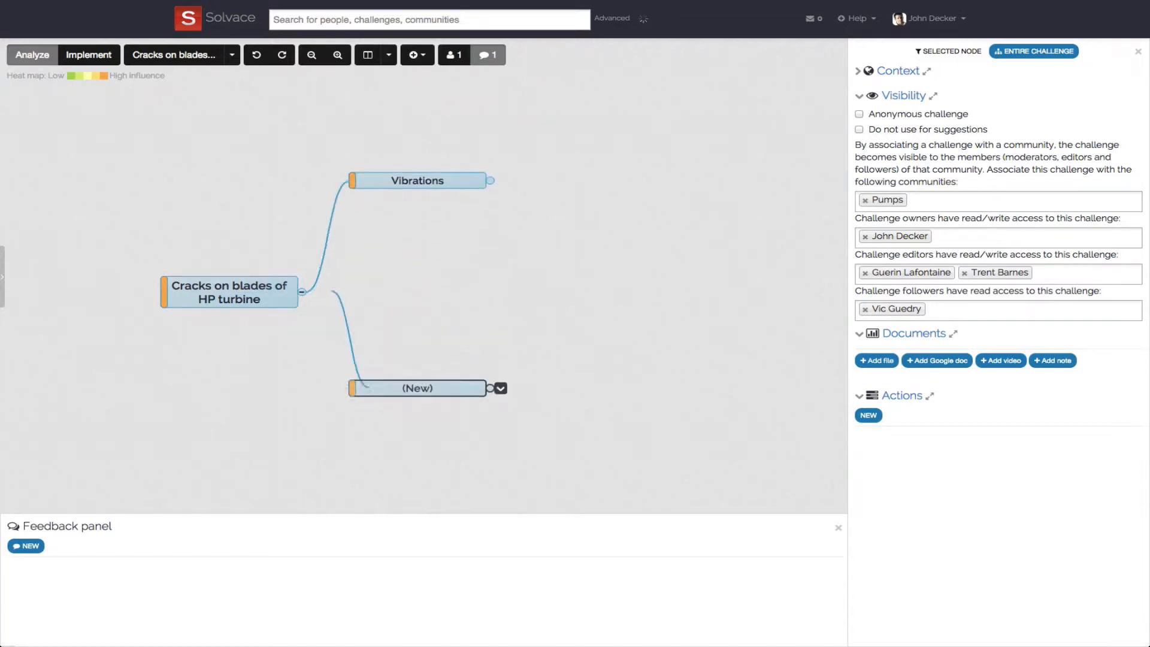
key("Return")
type("Cavi")
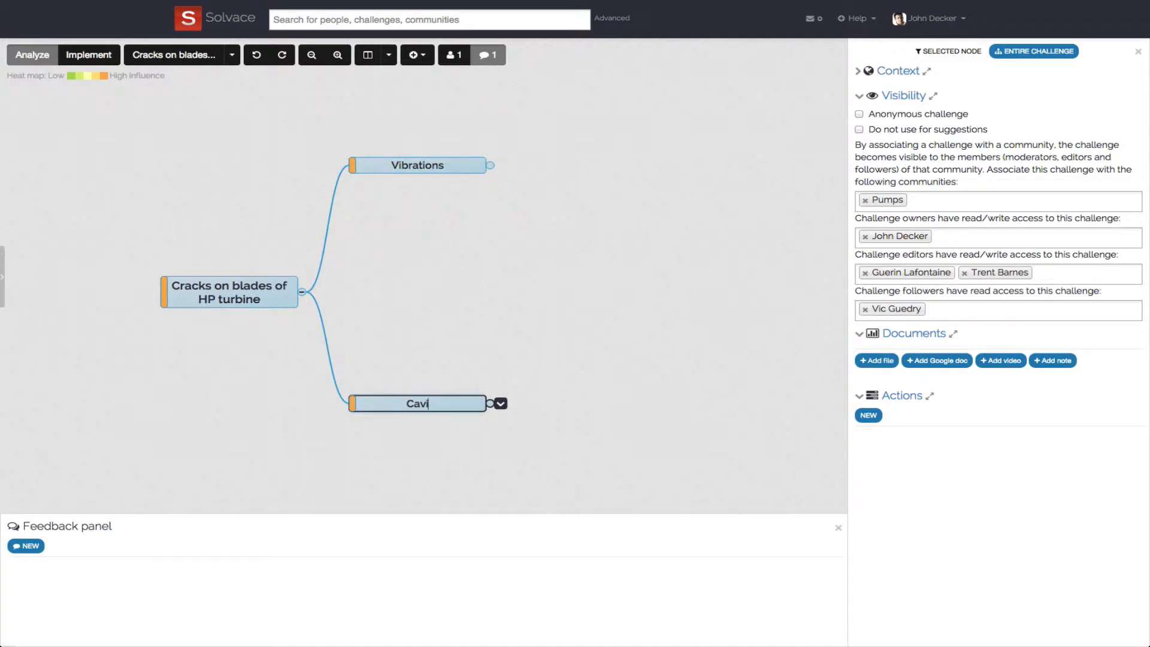
type("tation")
key("Return")
- Display the circular action menu of the Cavitation node, and close it after viewing
left_click(500, 404)
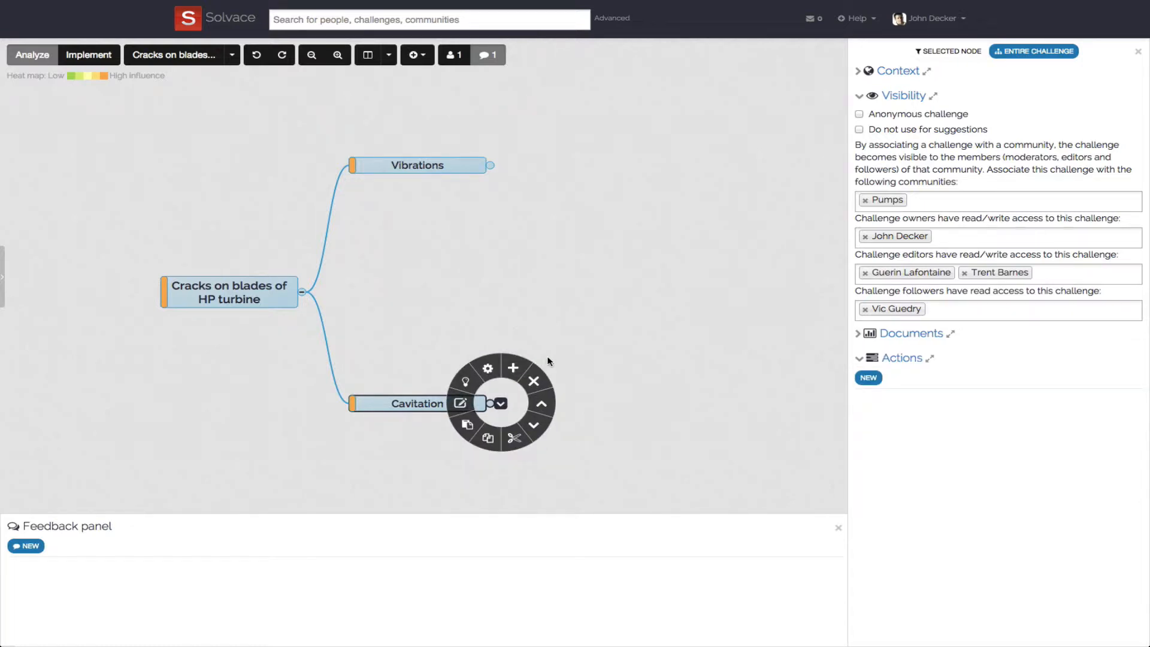
left_click(547, 358)
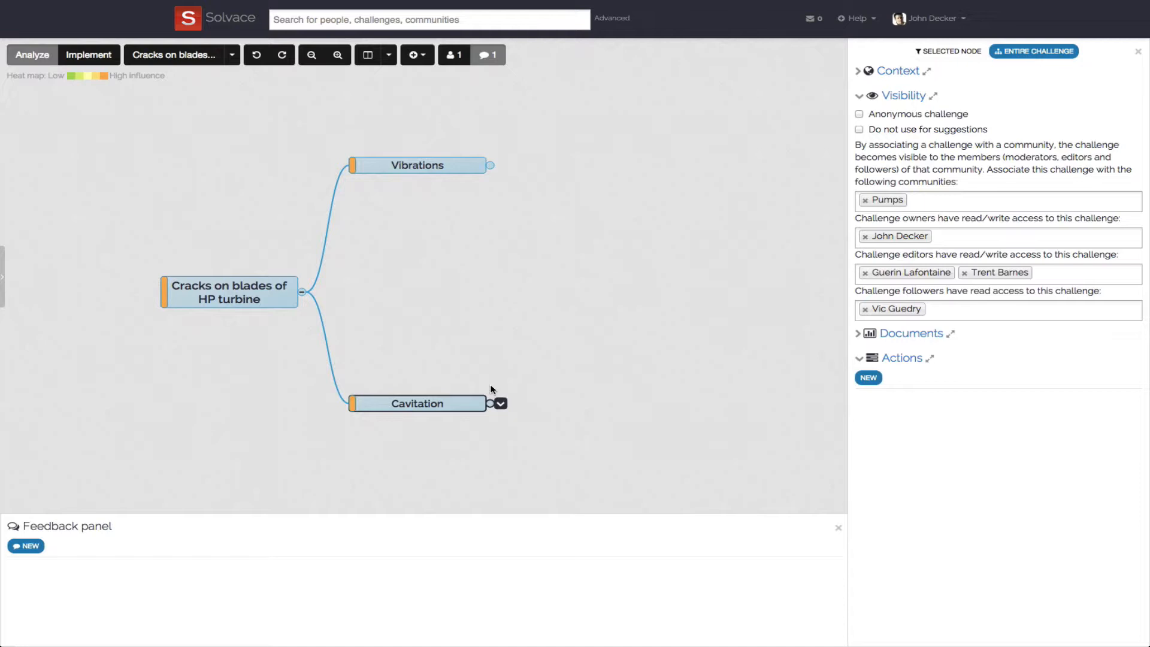
- Show the suggestions for the root node and insert the suggested drivers Corrosion and Impact from projectile
left_click(287, 301)
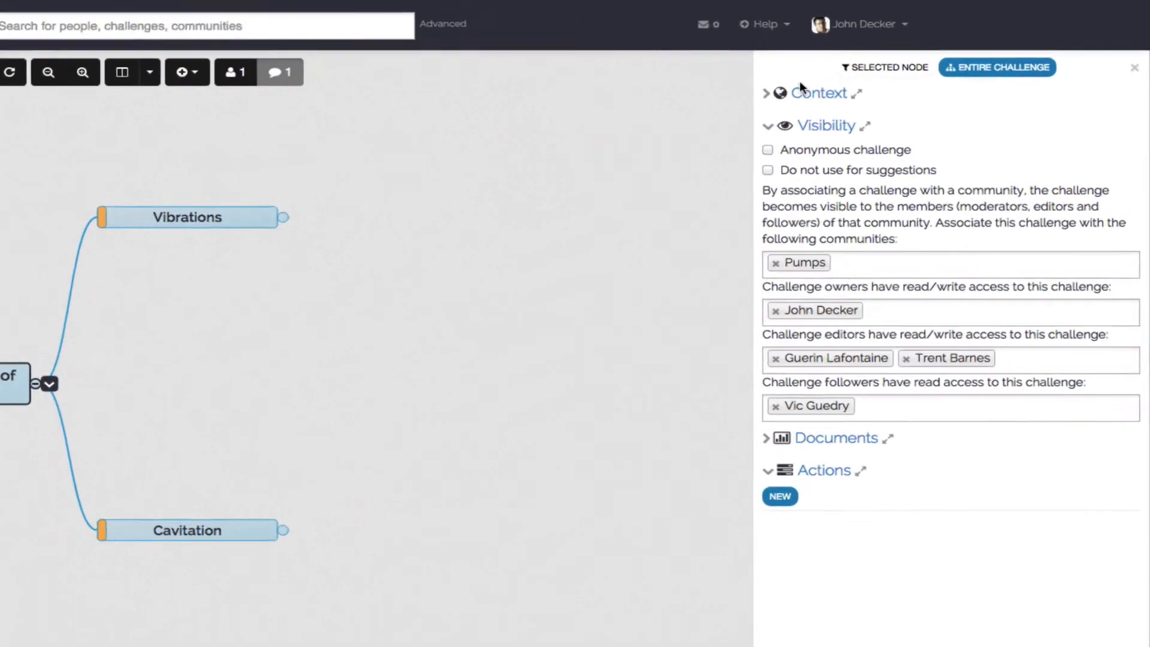
left_click(854, 69)
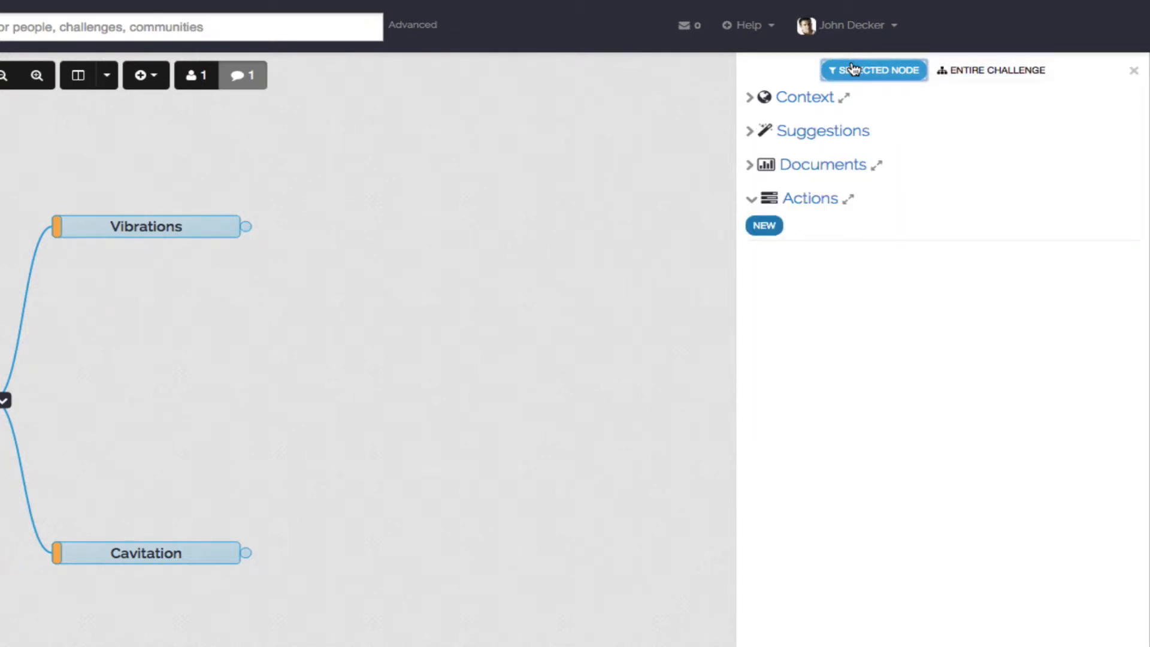
left_click(852, 136)
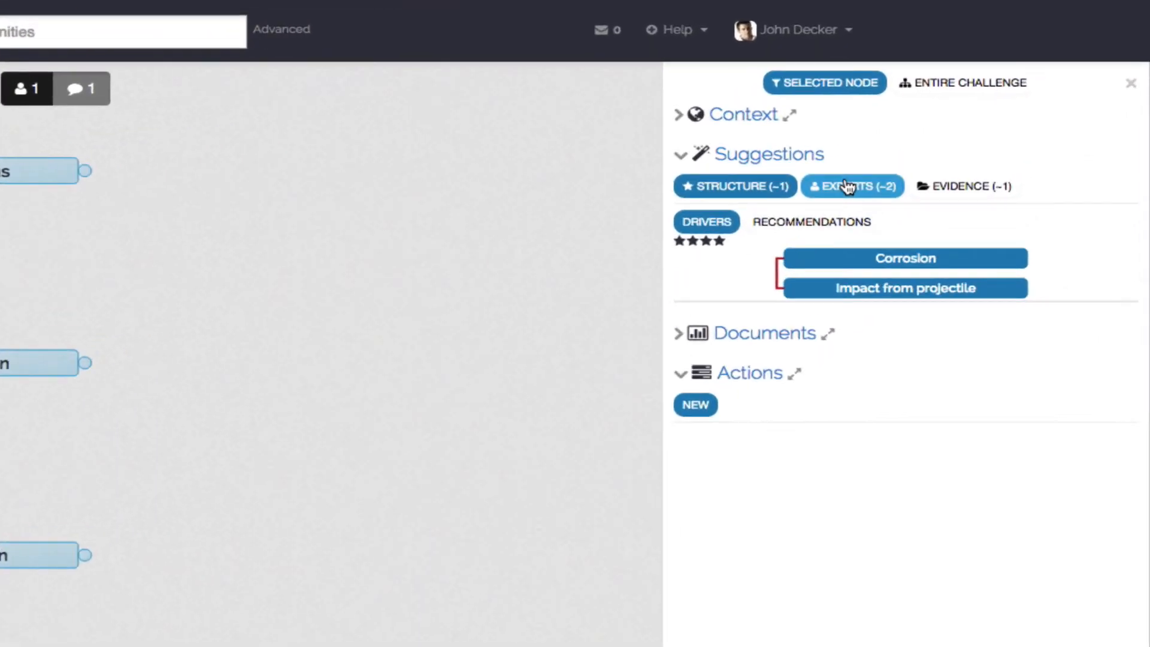
- View the suggested experts, open a message asking the maintenance manager to answer, and close it without sending
left_click(847, 186)
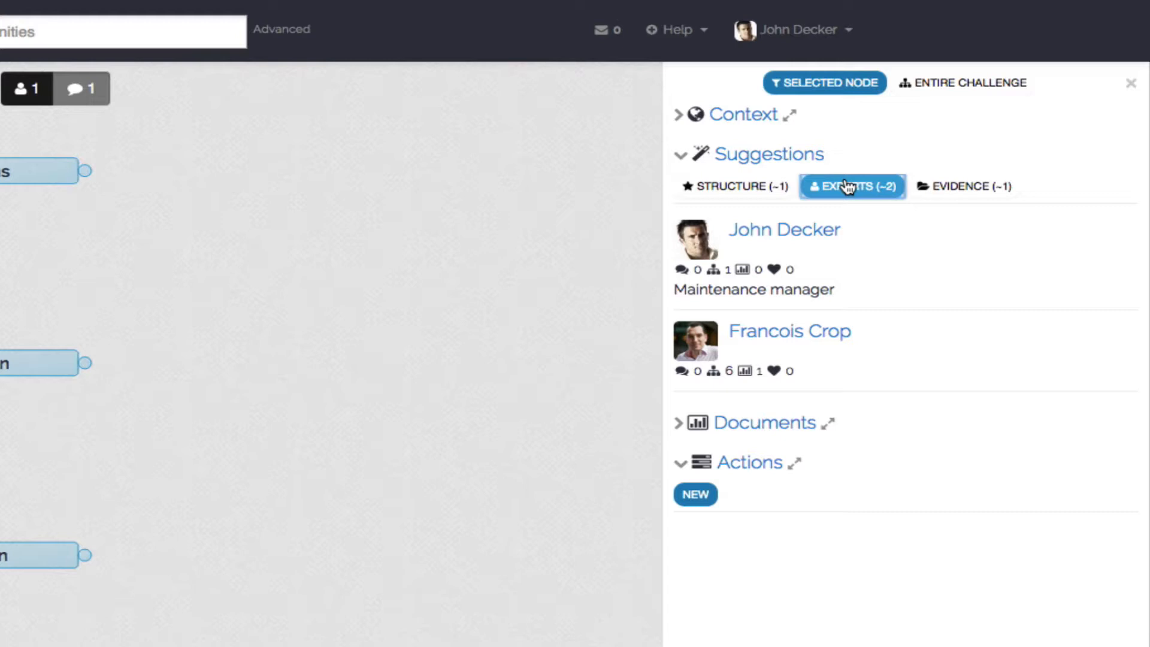
mouse_move(1005, 260)
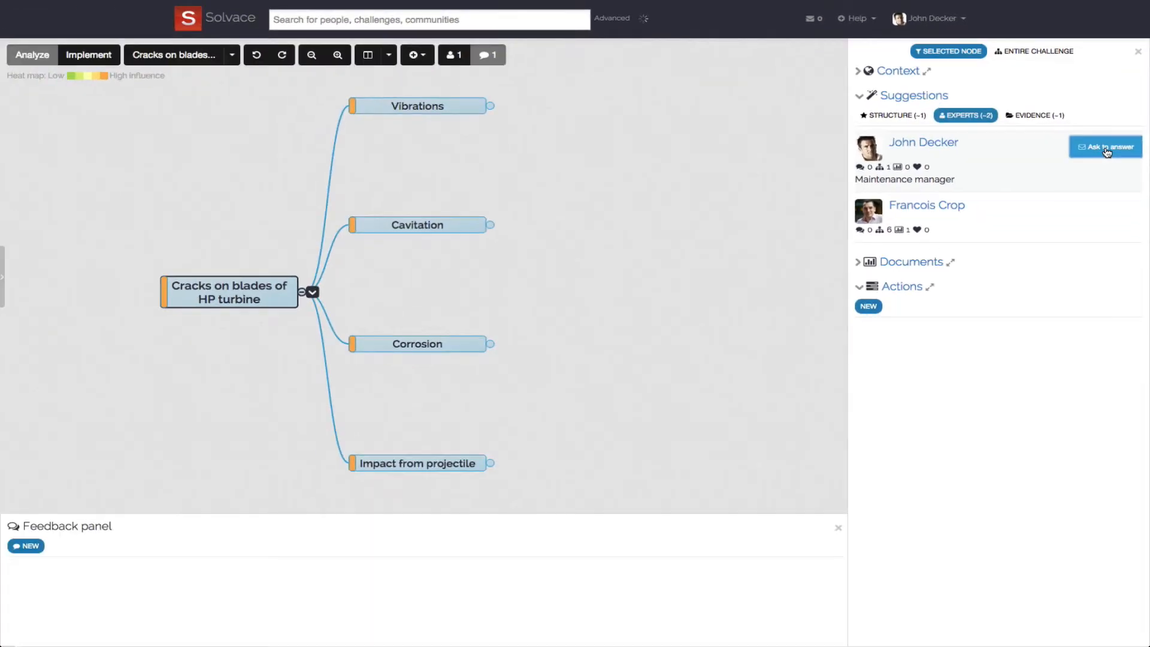
left_click(1081, 243)
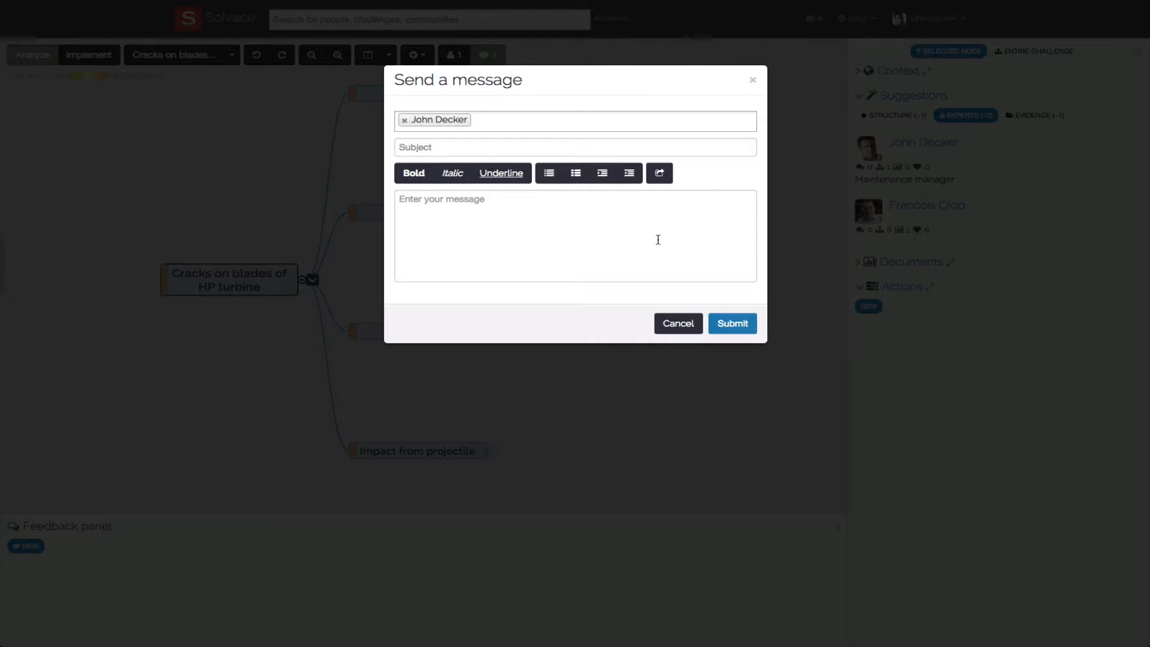
left_click(753, 81)
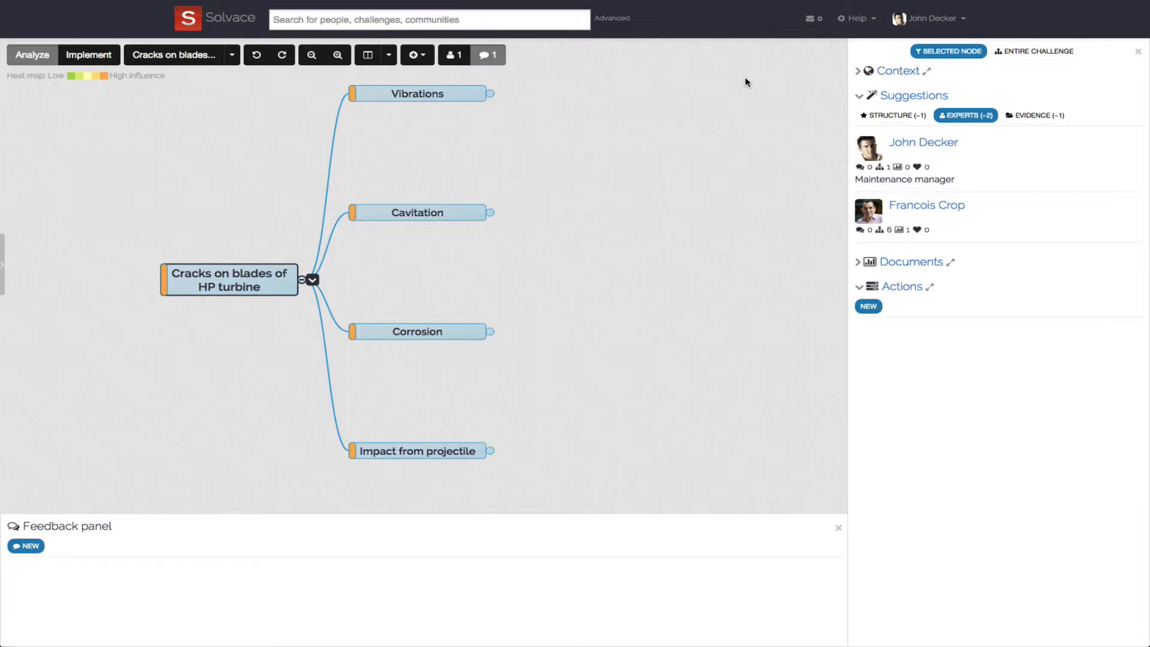
- Preview the suggested evidence document Turbine_HP in the online viewer, close it, and insert the document into the root node
left_click(1025, 115)
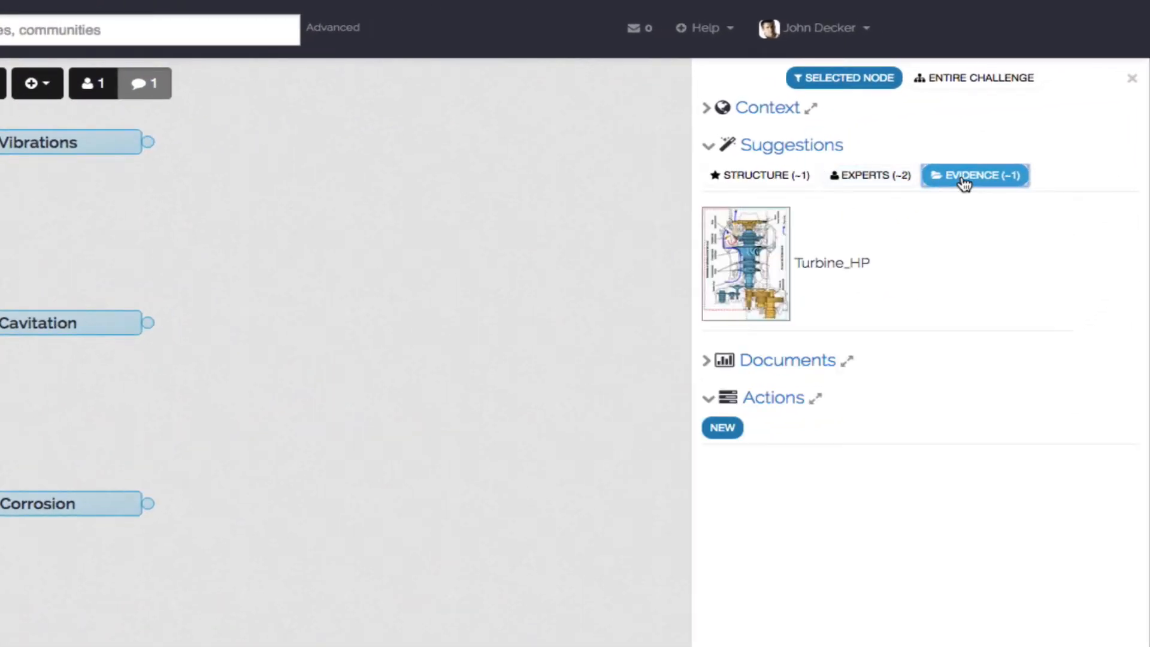
mouse_move(889, 223)
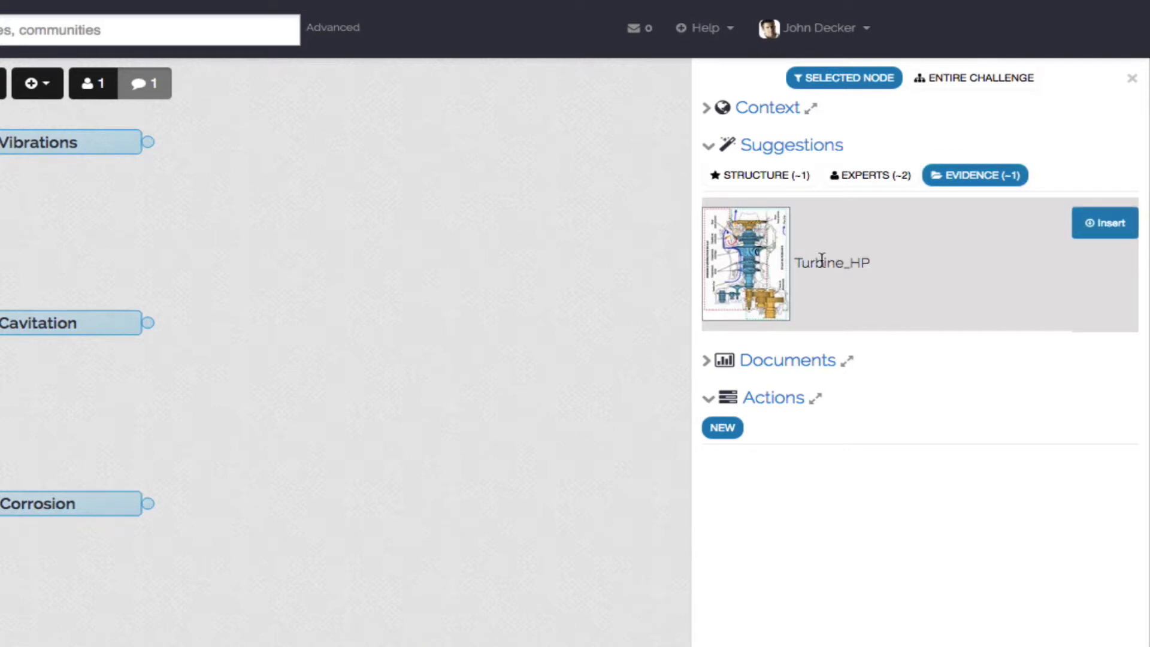
left_click(756, 250)
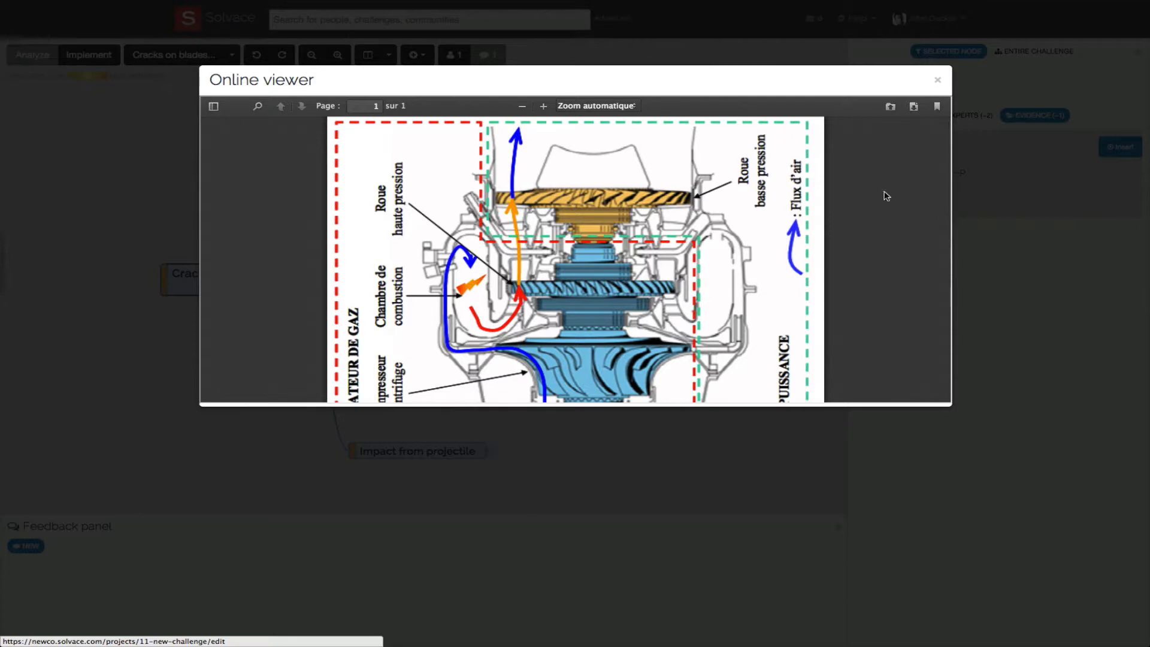
scroll(882, 203, "down", 10)
scroll(882, 205, "up", 4)
scroll(883, 208, "up", 5)
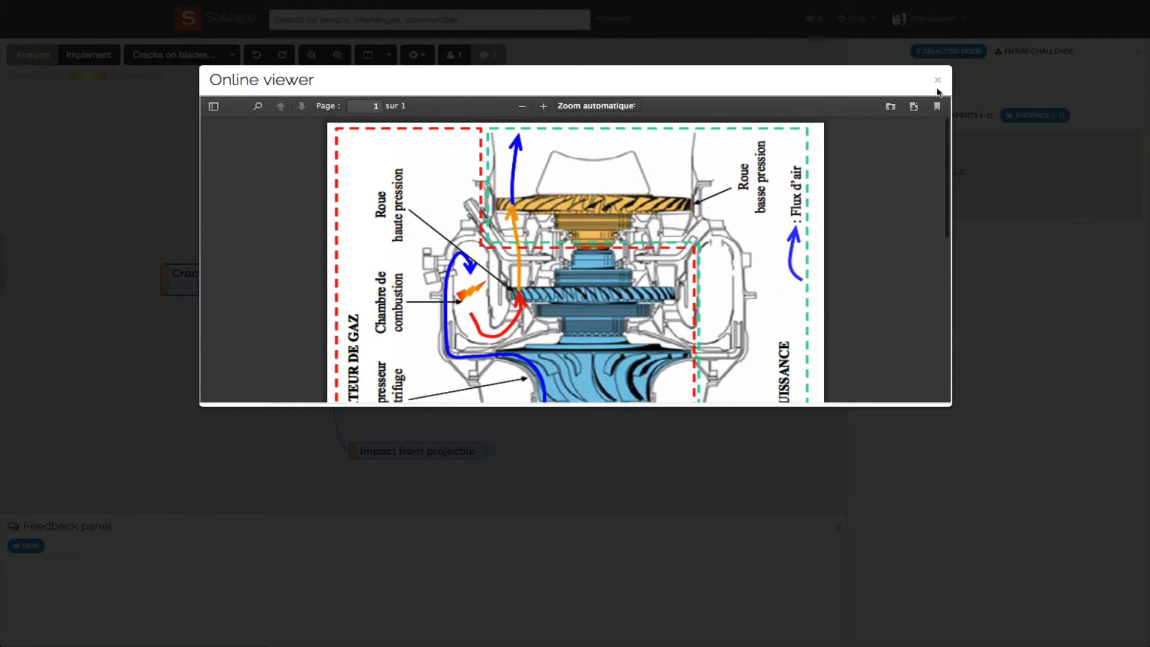
left_click(938, 82)
mouse_move(1055, 168)
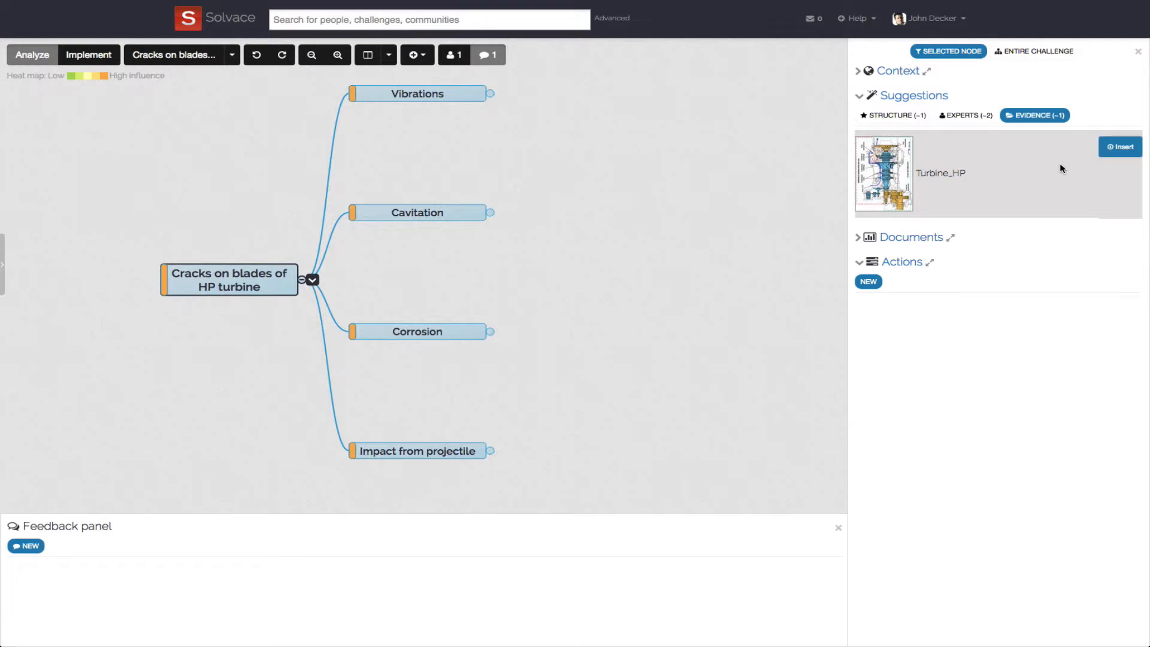
left_click(1109, 150)
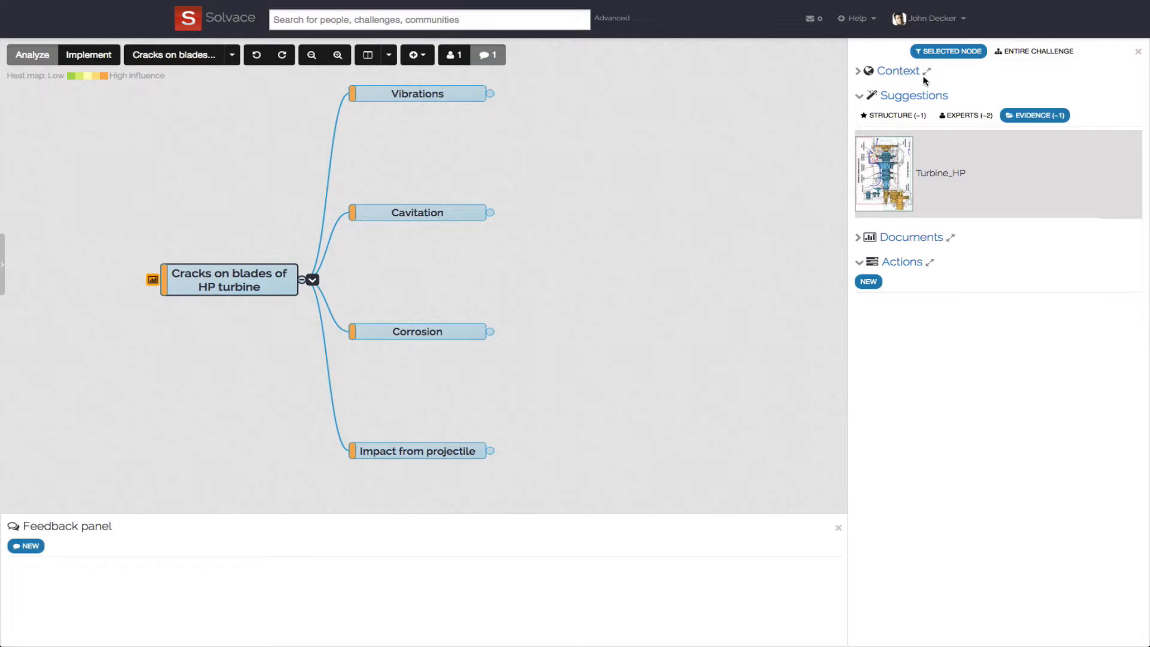
- Upload G210154.pdf to the documents of the entire challenge and link it with the Corrosion node
left_click(1006, 54)
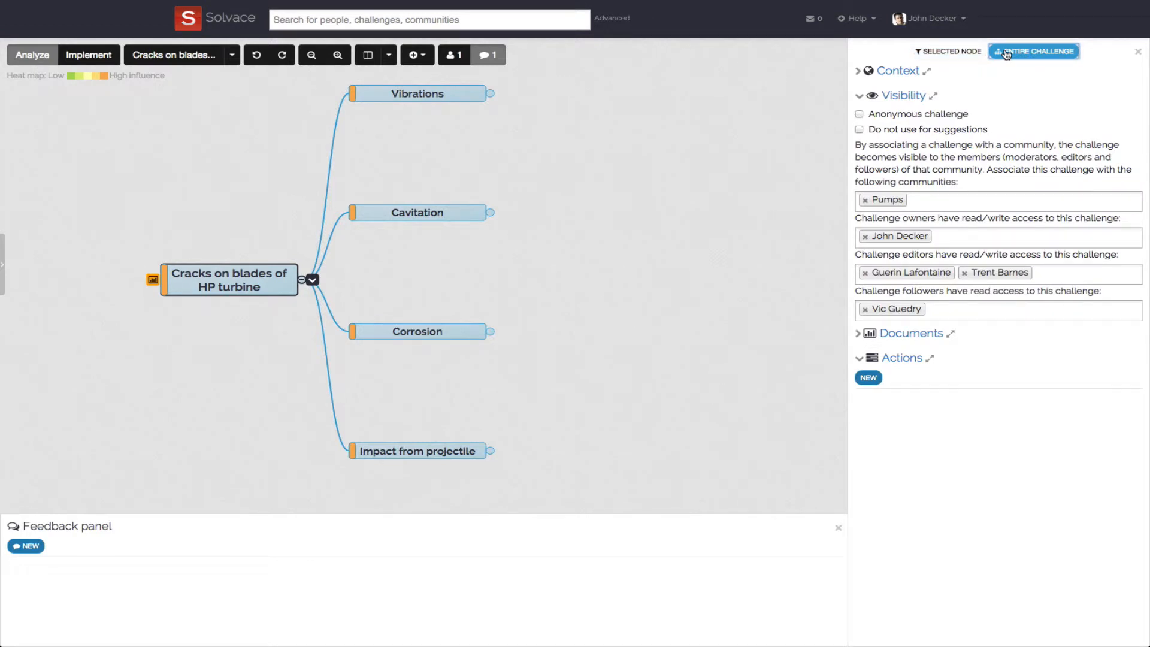
left_click(905, 333)
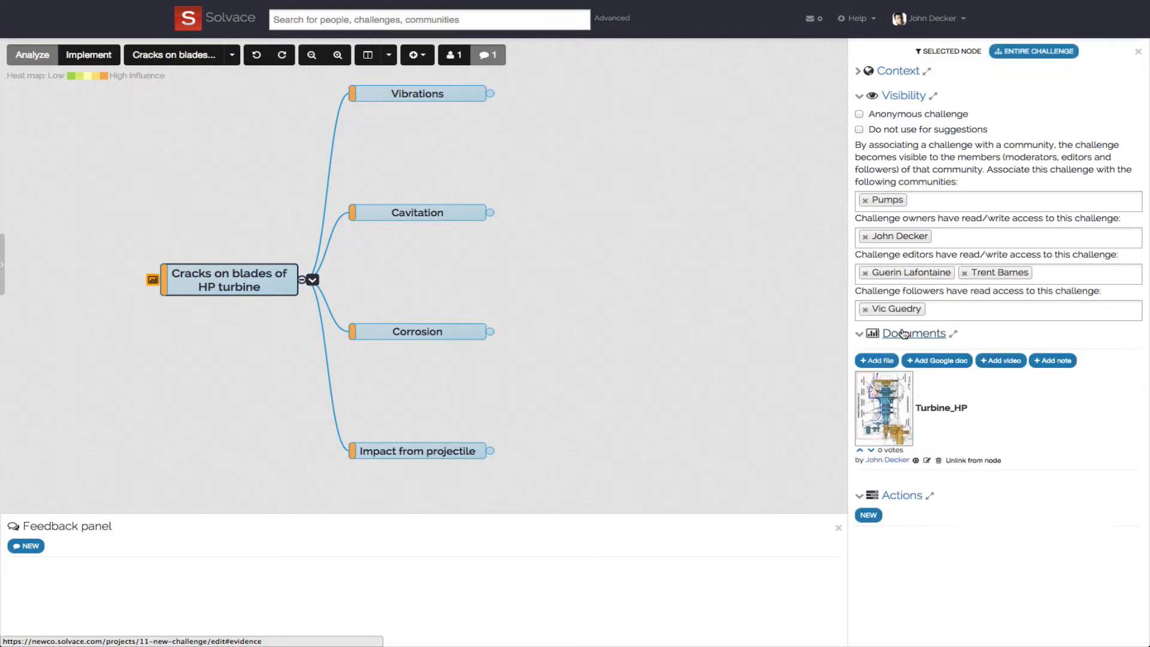
left_click(876, 361)
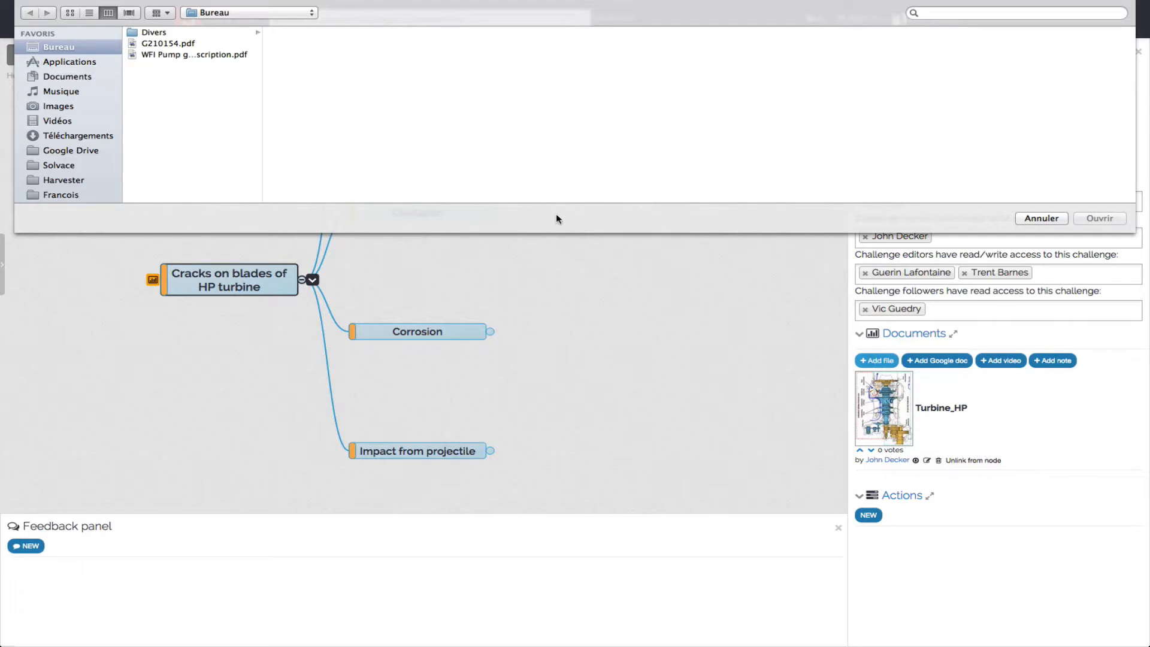
left_click(202, 44)
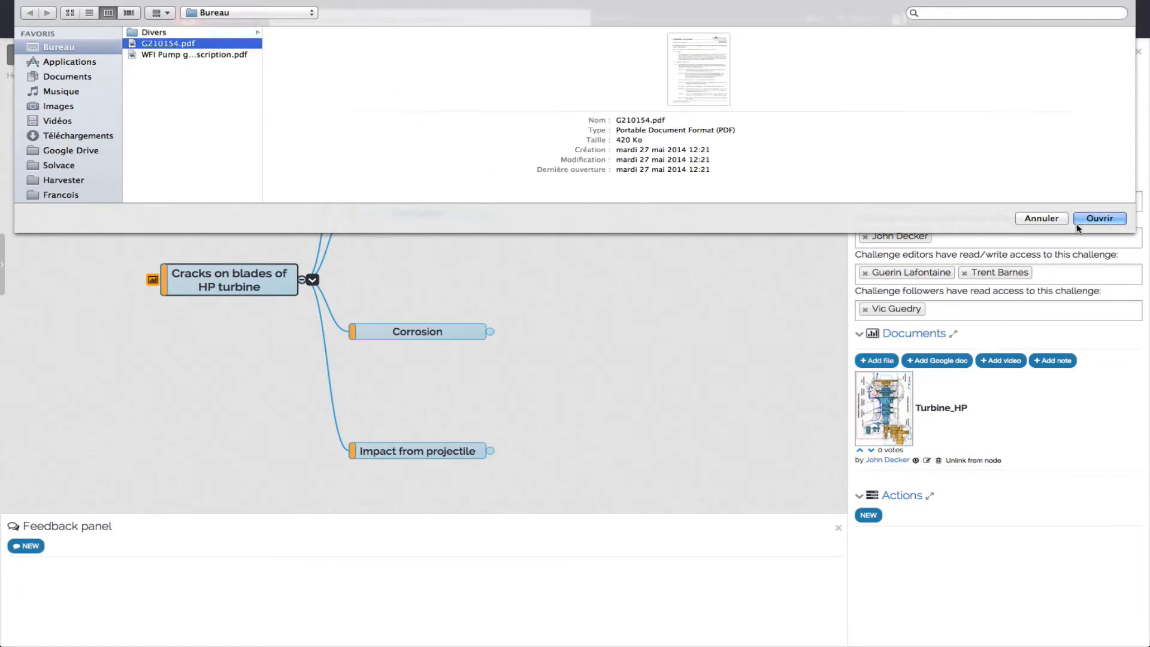
left_click(1099, 219)
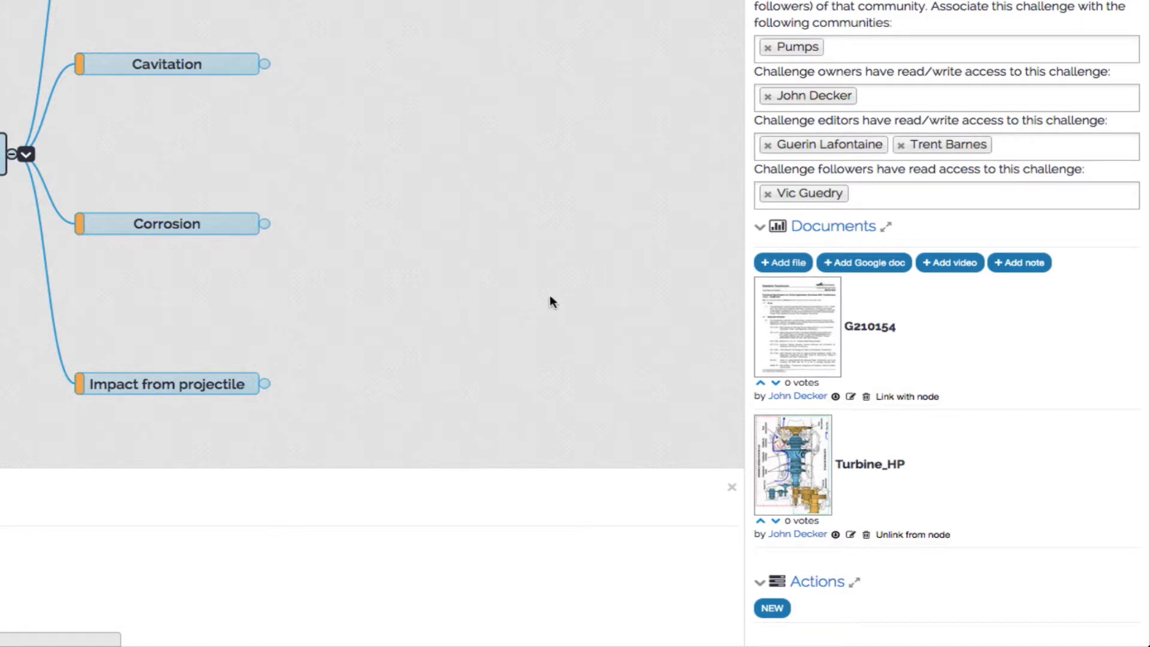
left_click(246, 223)
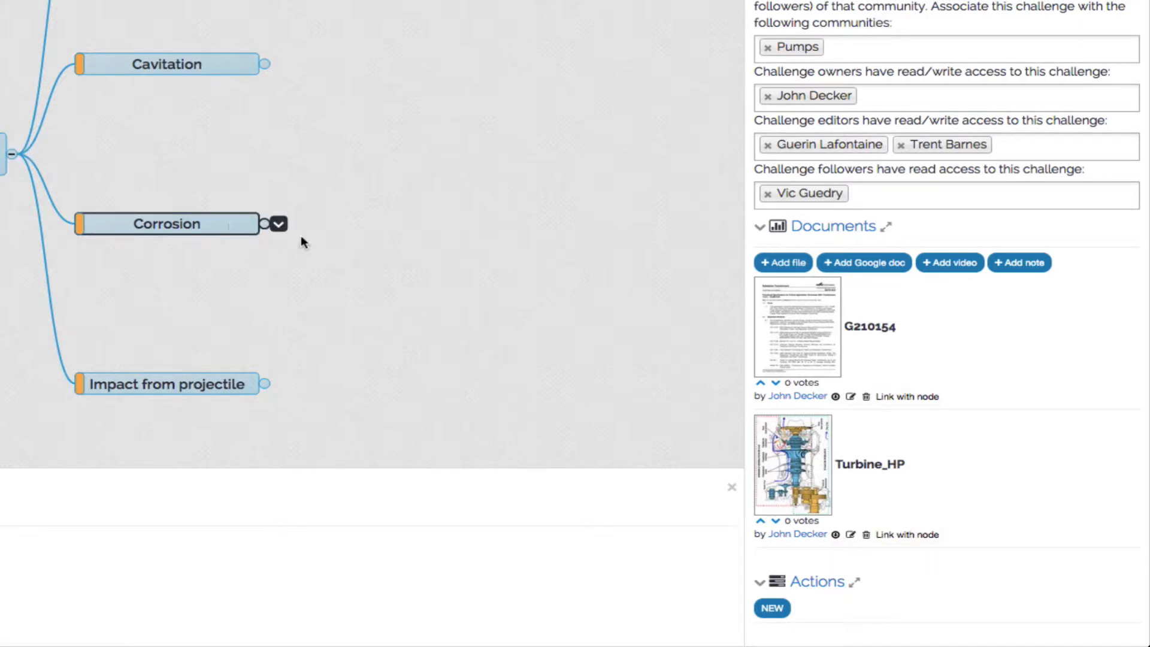
left_click(903, 398)
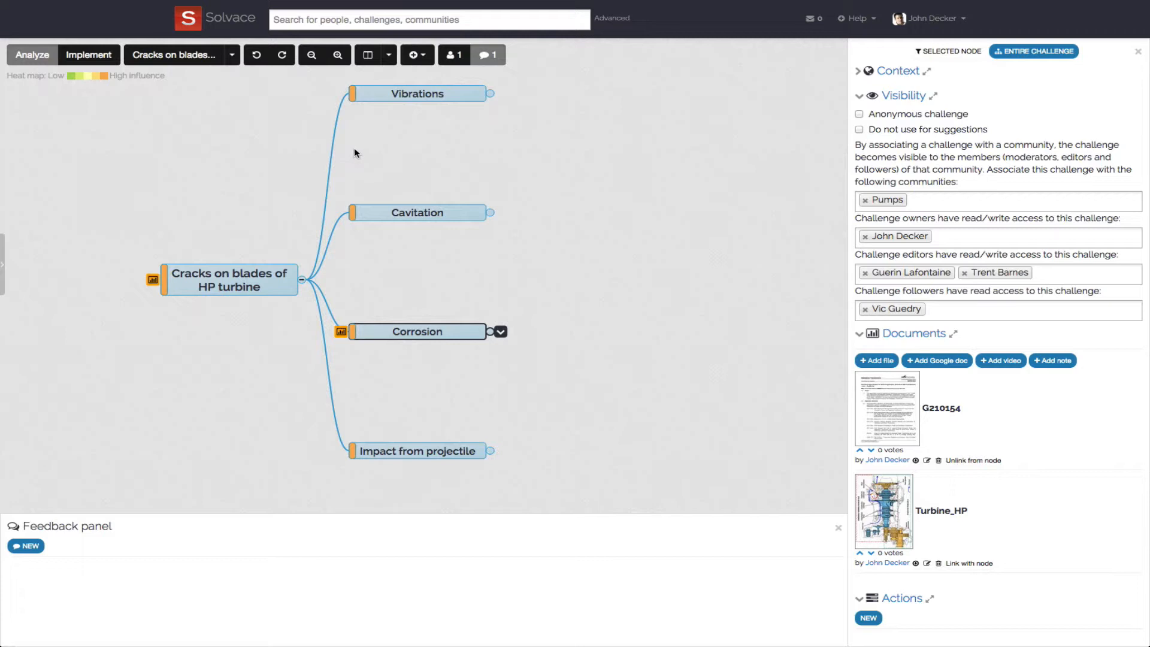
- Start a new action for the selected Vibrations node and name it "Verify vibrations"
left_click(374, 94)
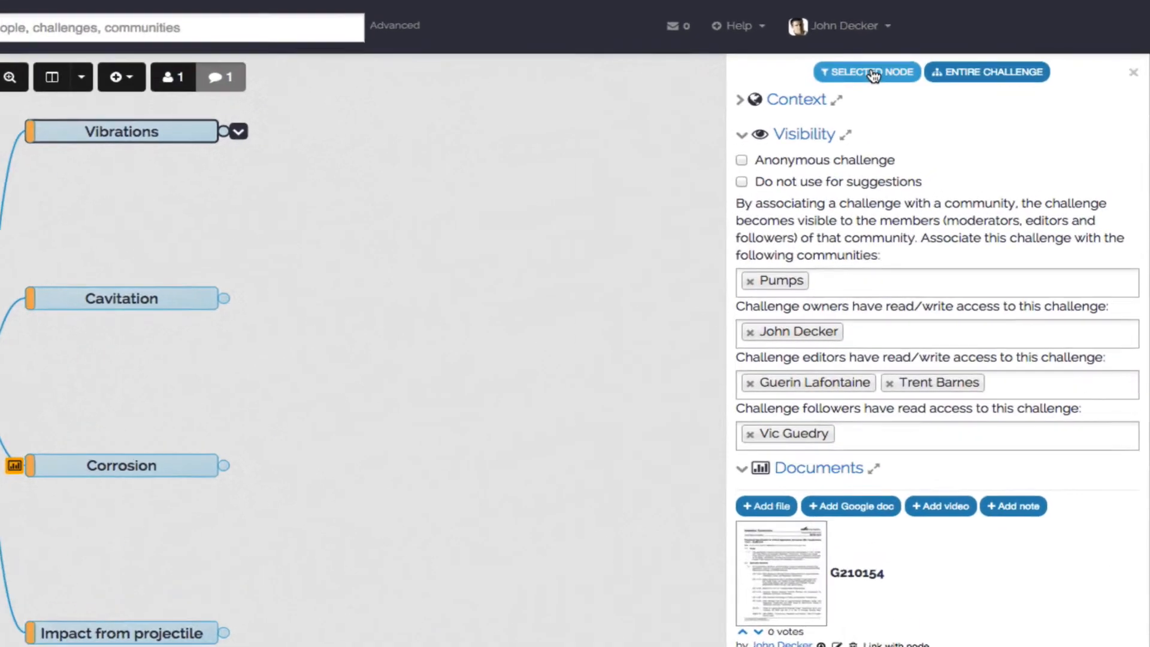
left_click(872, 73)
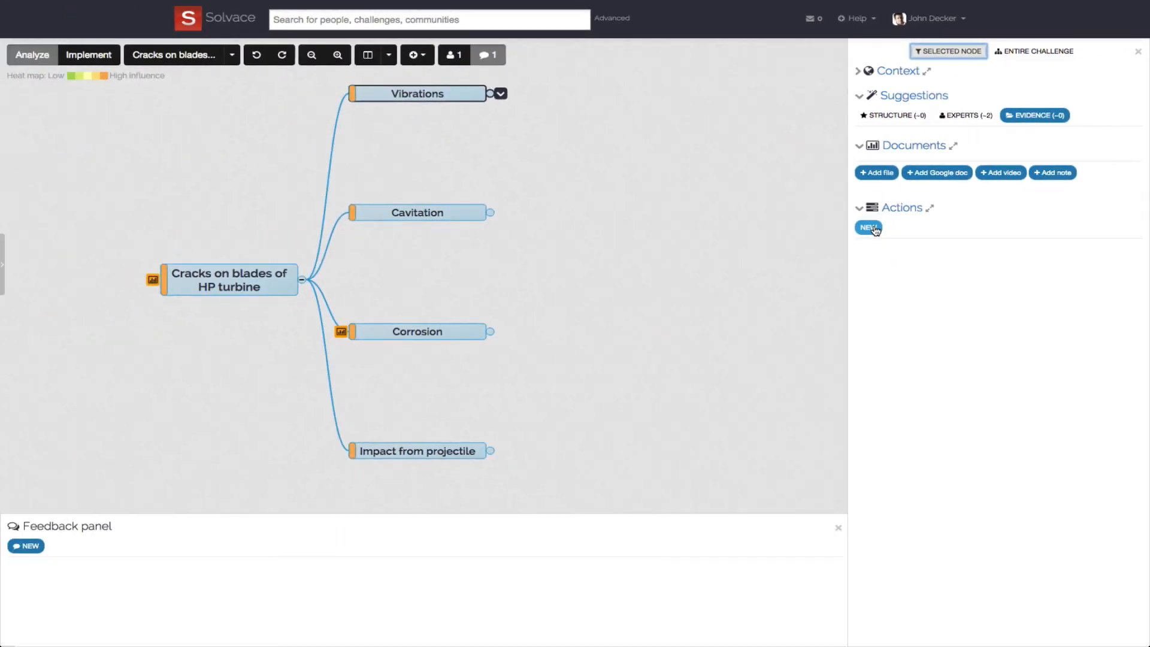
left_click(869, 228)
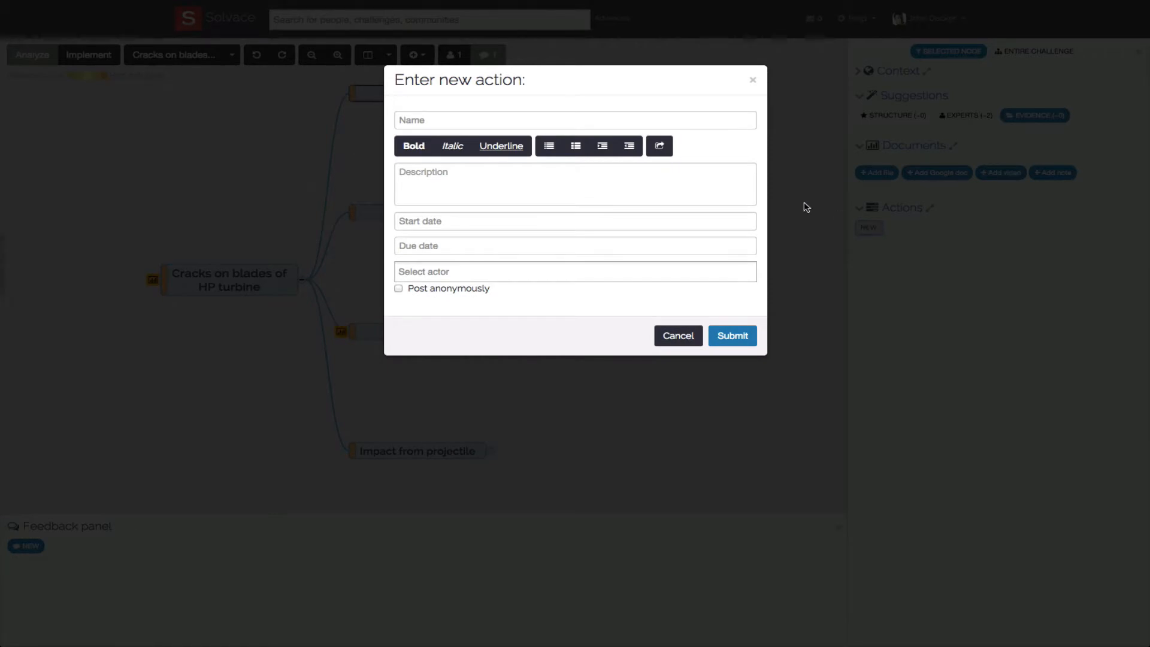
left_click(604, 119)
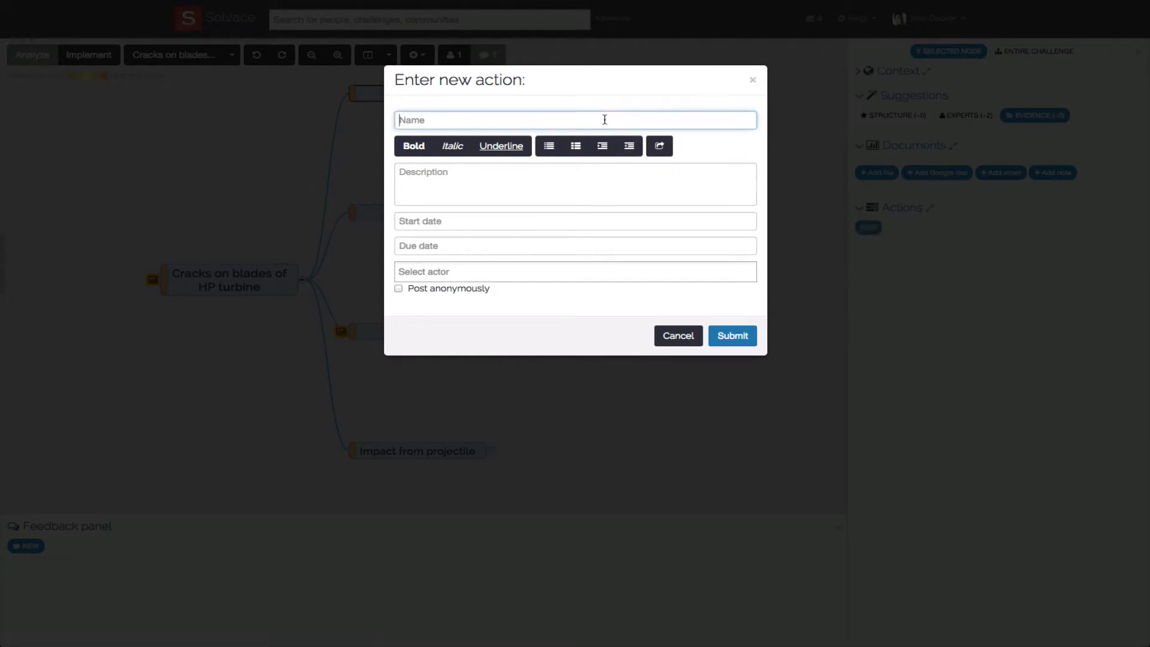
type("Verify vibrations")
- Give the action start date 2014-09-10 and due date 2014-09-12, assign the first listed person as actor, and submit it
left_click(500, 220)
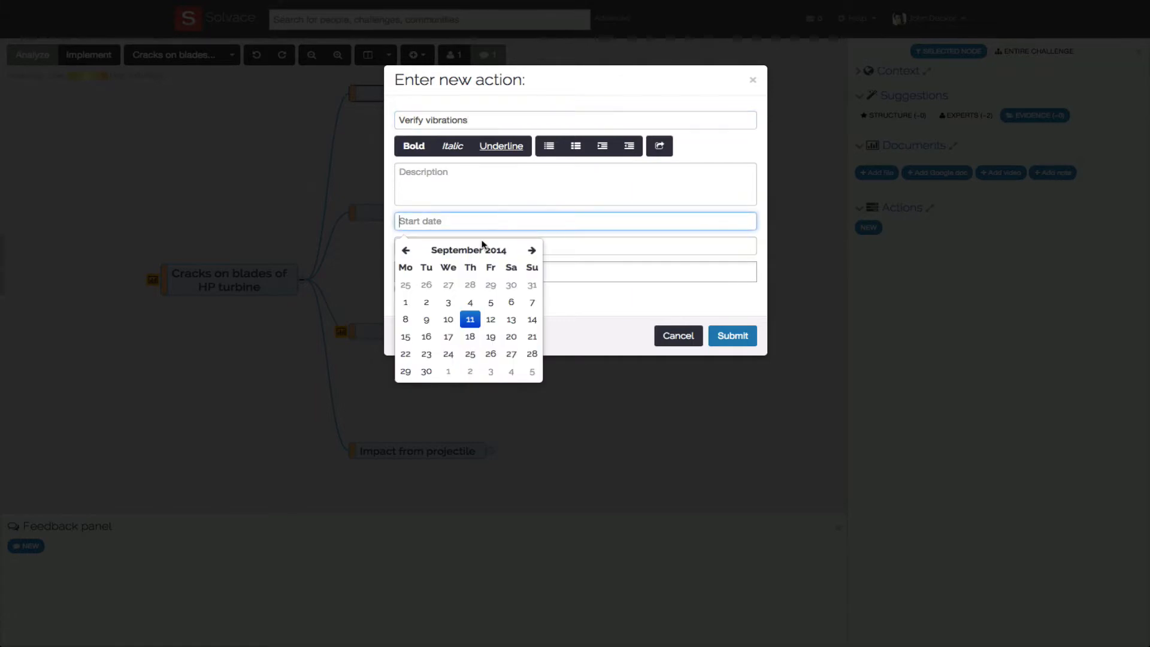
left_click(452, 321)
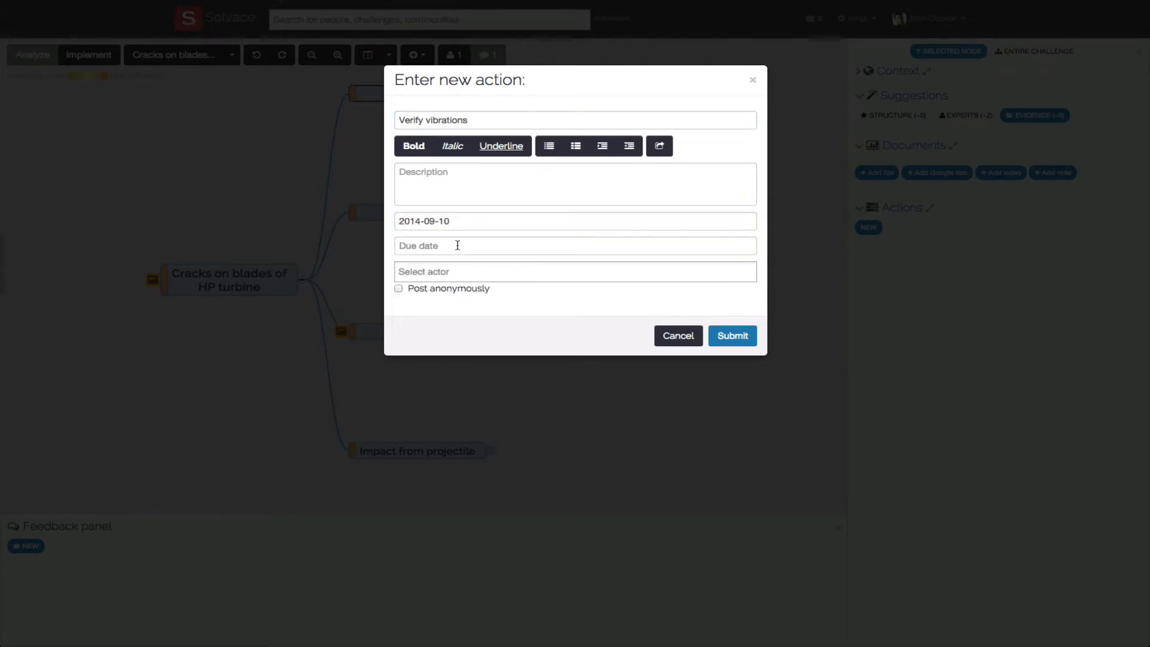
left_click(456, 245)
left_click(491, 343)
left_click(466, 273)
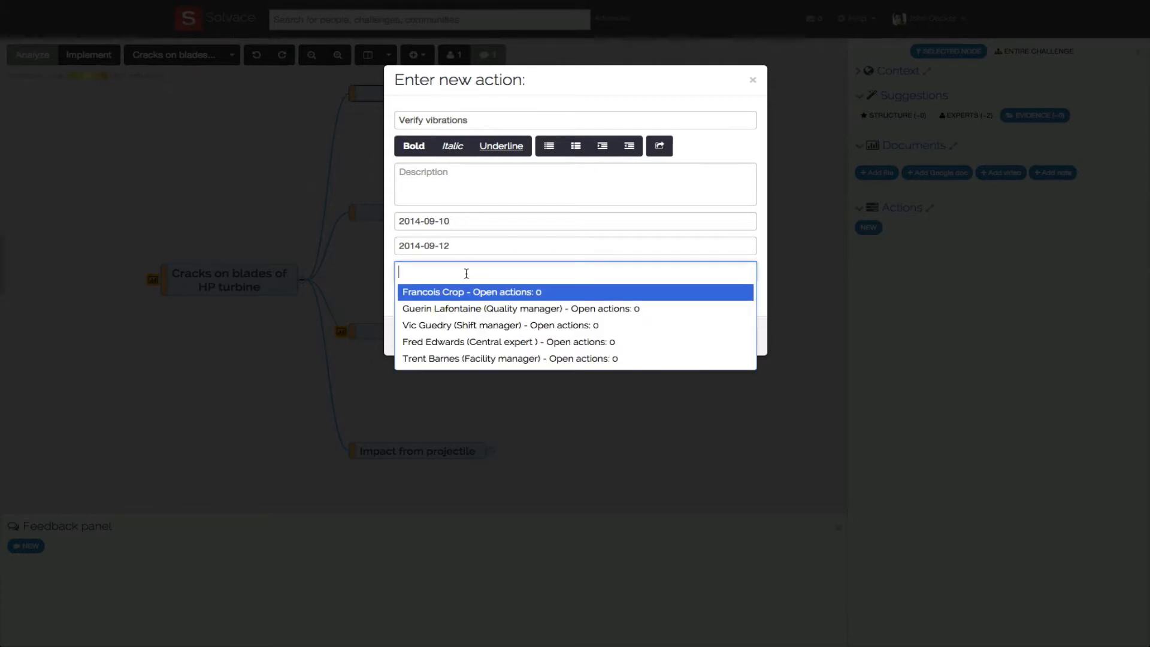
left_click(468, 293)
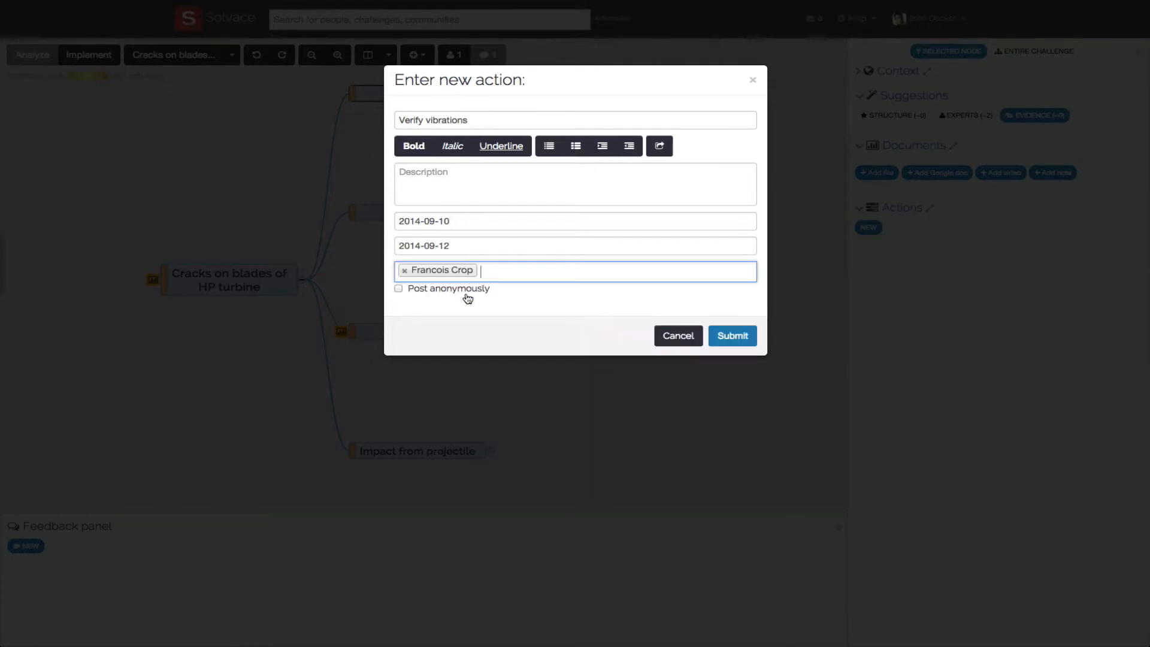
left_click(732, 337)
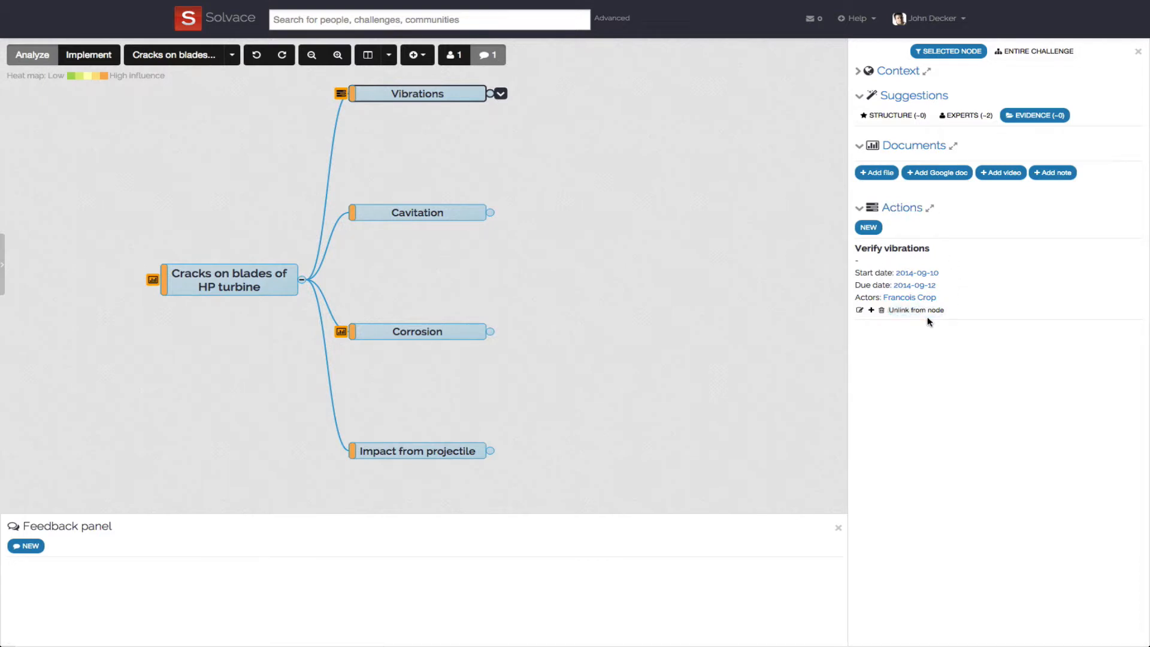
- Open the implementation view and examine the full span of the Verify vibrations action on the Gantt chart
left_click(98, 56)
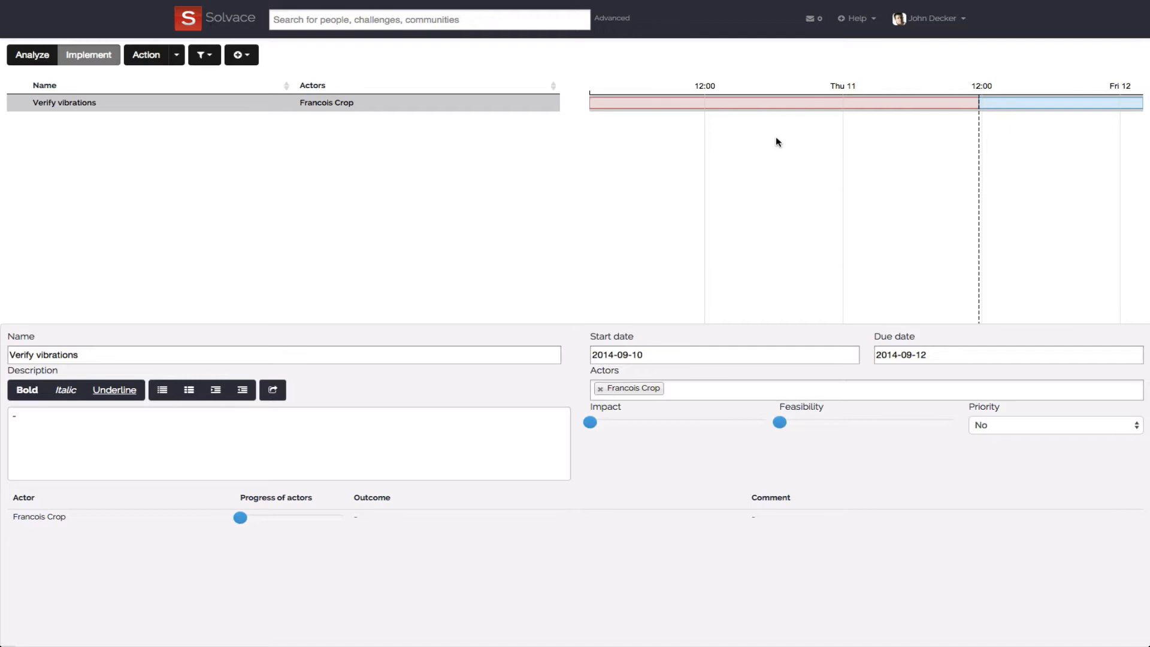
scroll(778, 142, "up", 5)
scroll(778, 142, "down", 10)
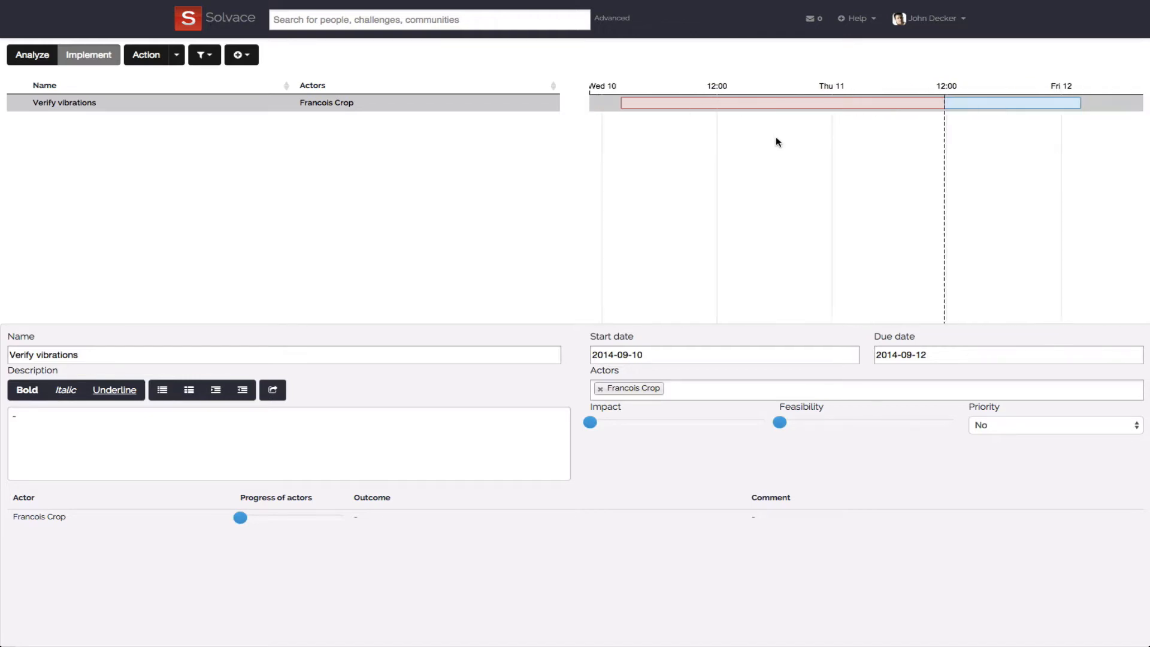
scroll(778, 142, "down", 1)
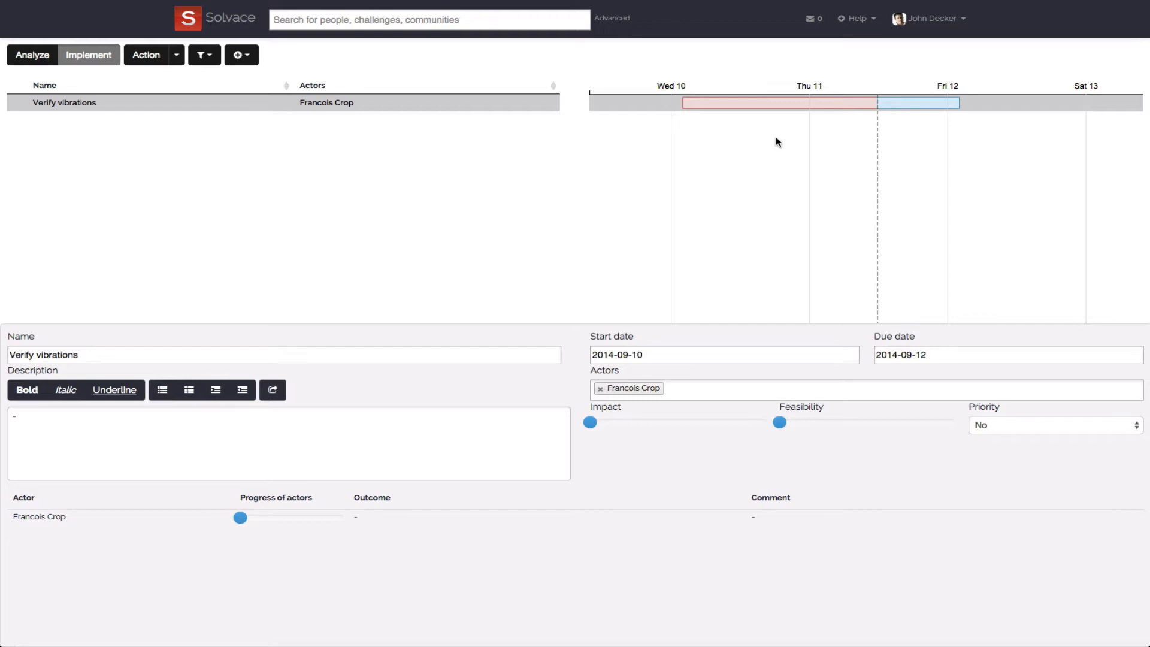
mouse_move(773, 142)
left_mouse_down()
mouse_move(698, 142)
mouse_move(781, 141)
left_mouse_up()
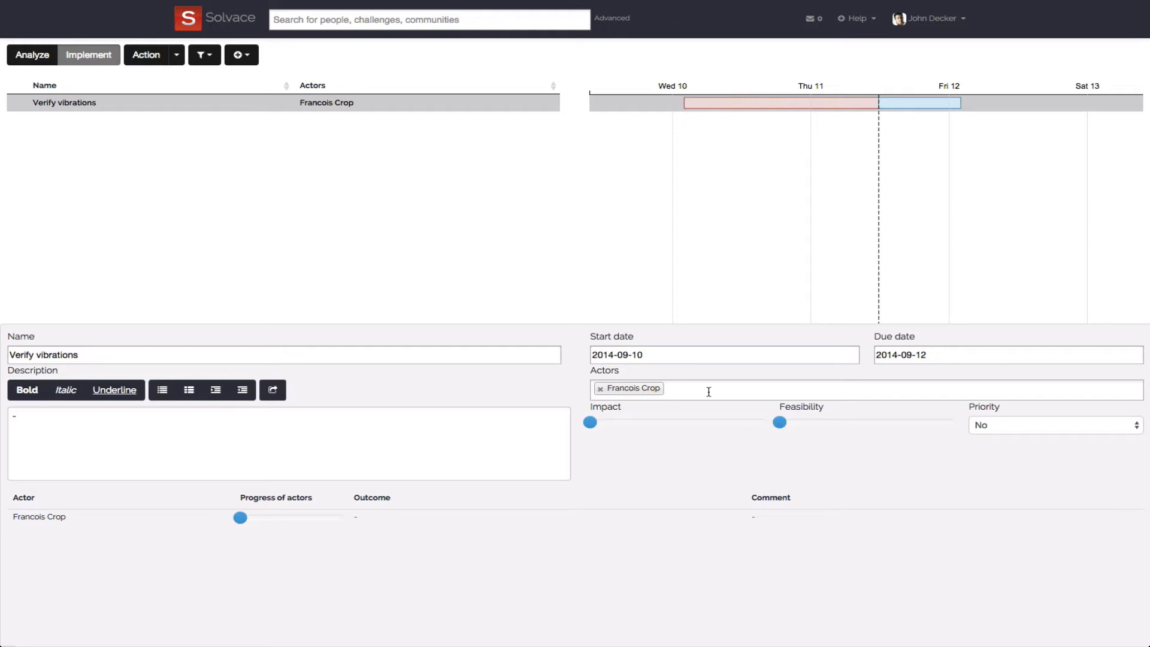
- Set the actor's progress on Verify vibrations to the maximum and record the outcome "No out-of-range vibrations observed"
mouse_move(604, 428)
left_click_drag(240, 520, 352, 511)
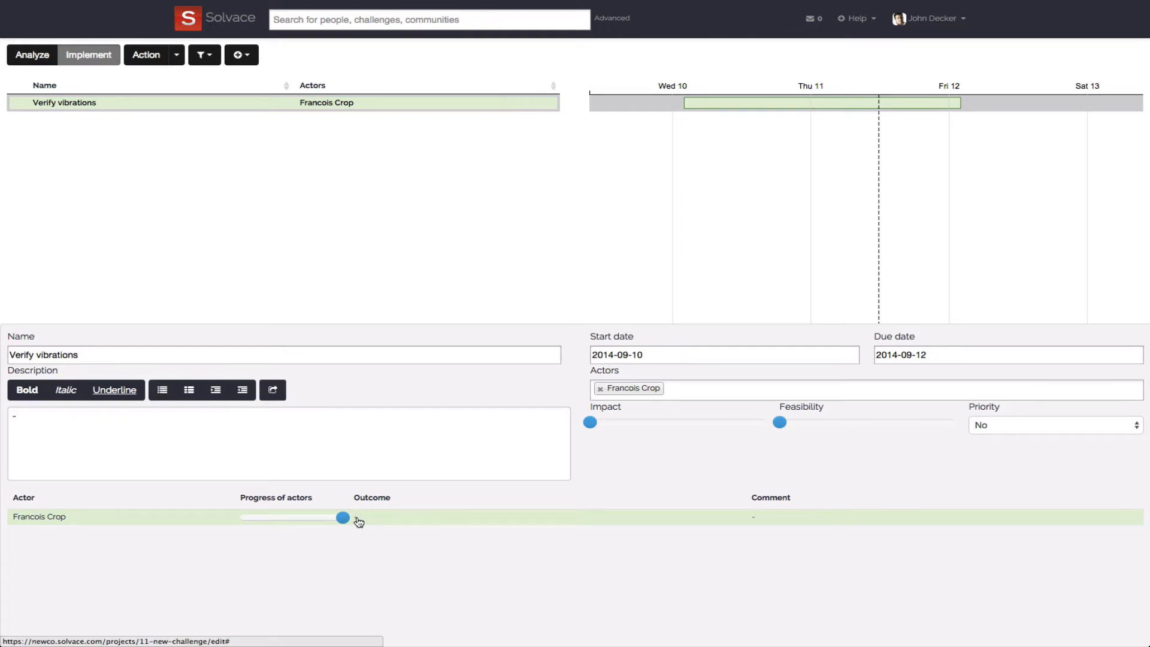
left_click(358, 521)
type("No out")
type("-of-range vir")
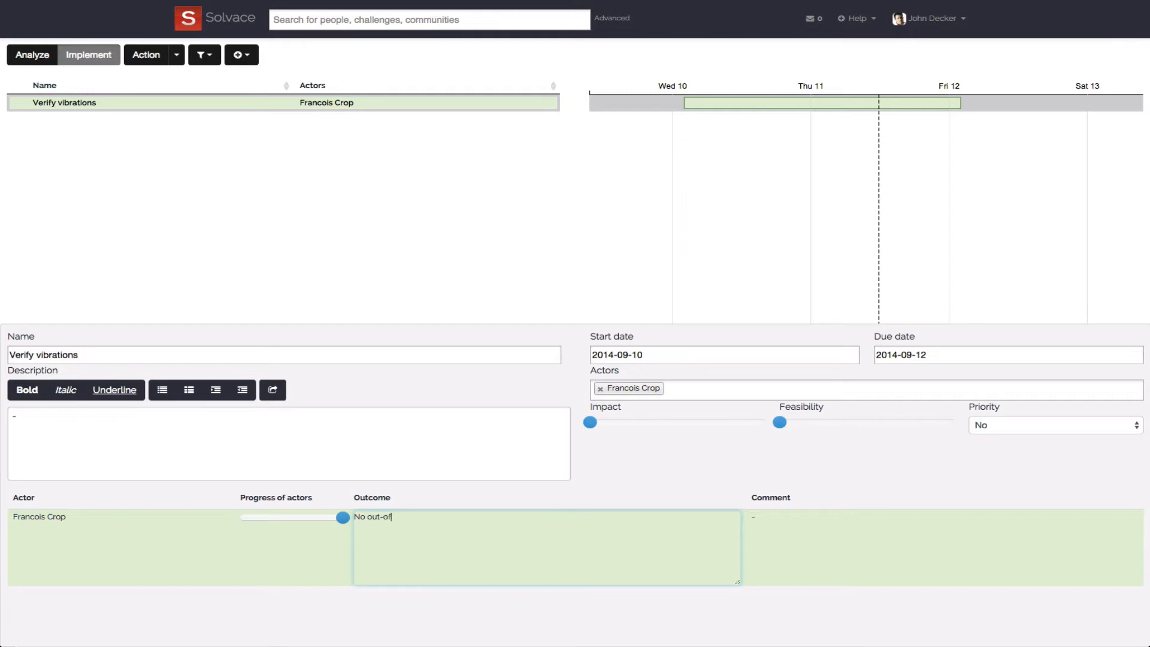
type("brations observed")
left_click(393, 617)
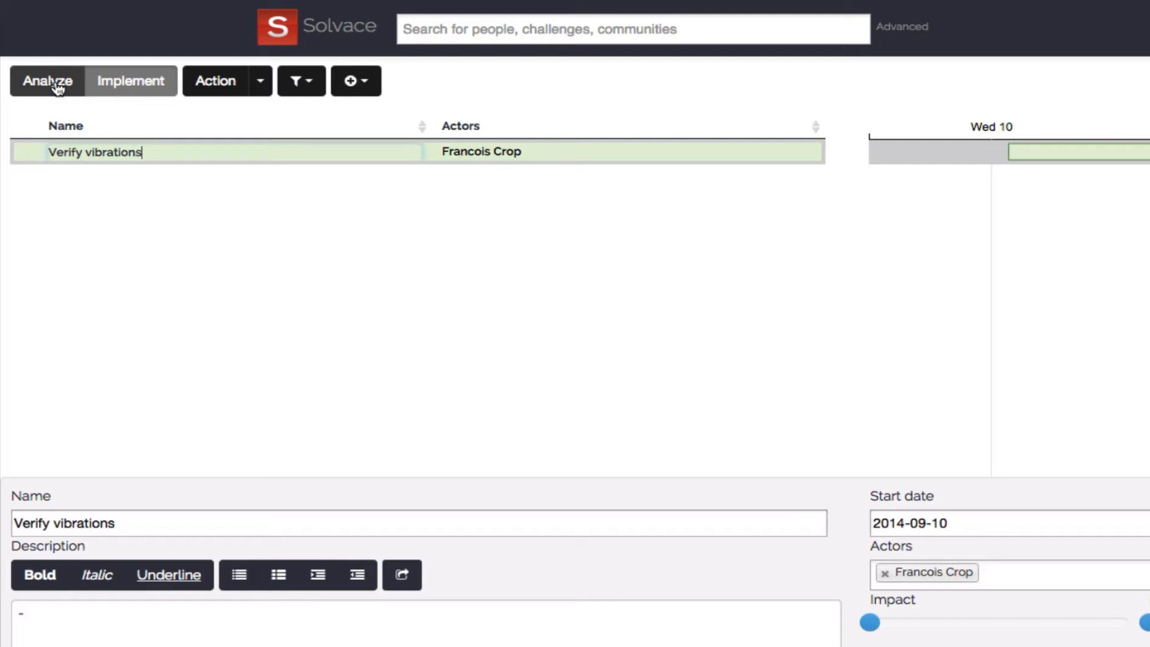
- View the available commands for actions and the display options for parked actions
left_click(262, 87)
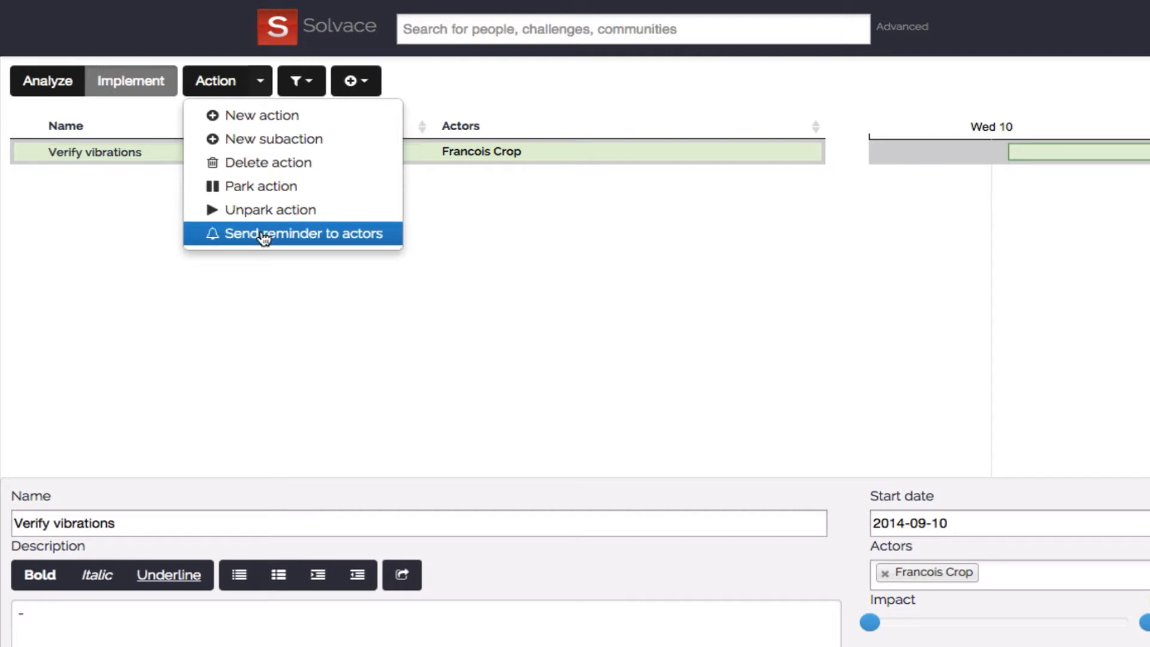
left_click(317, 87)
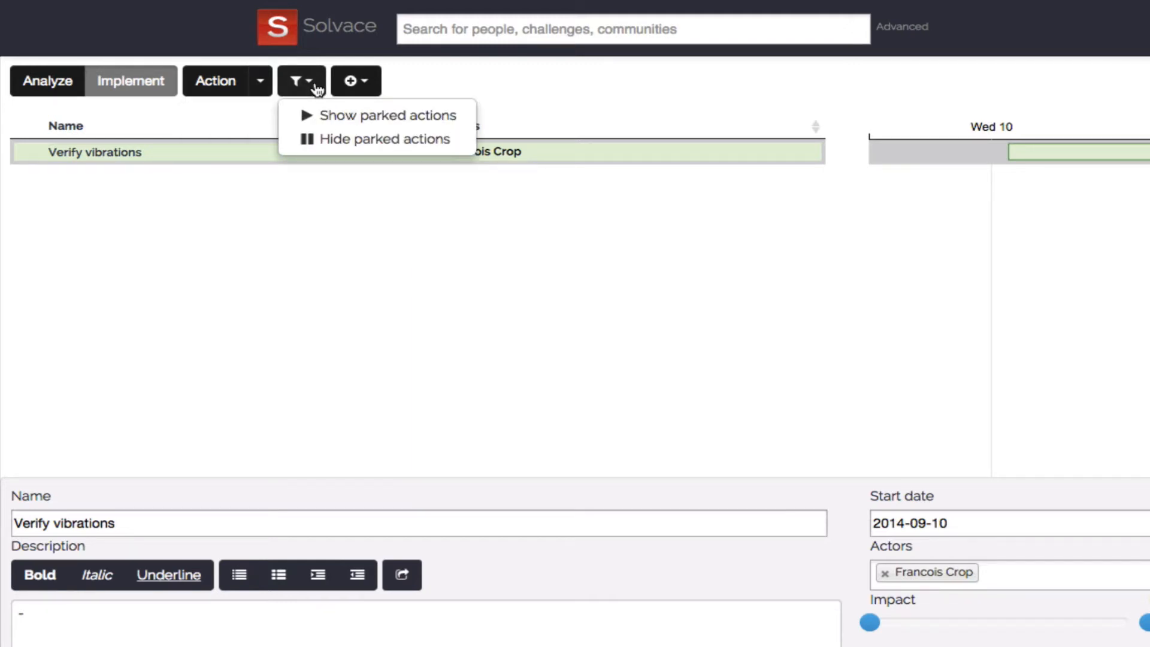
- Hide the action details and the Gantt chart so that only the full action table remains
left_click(372, 82)
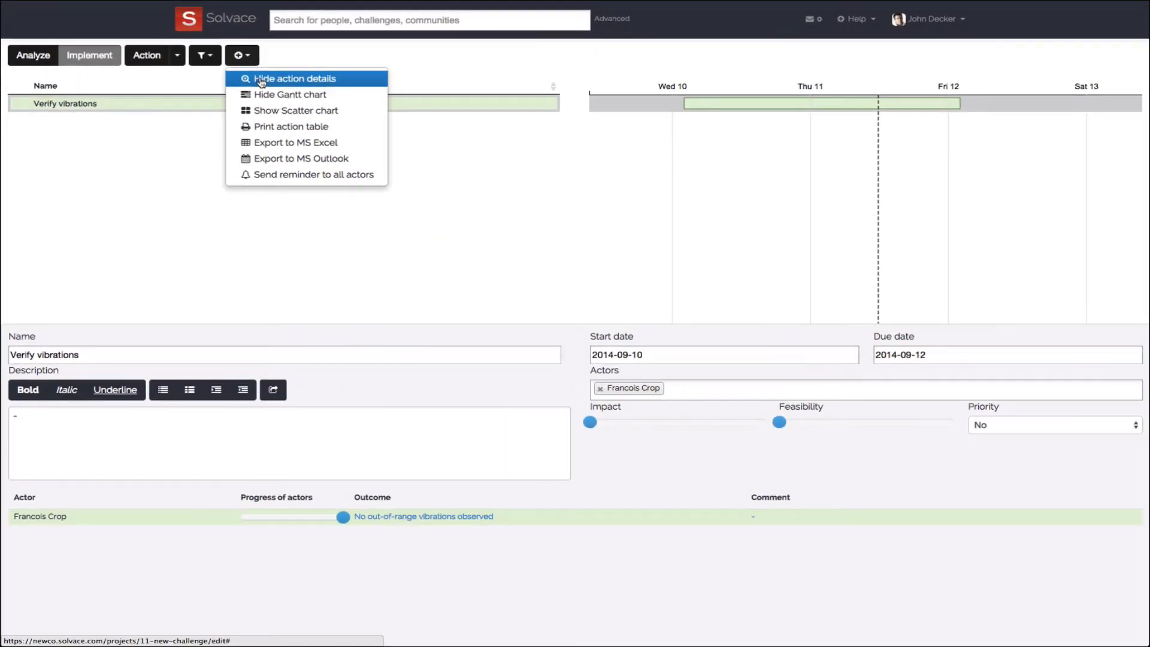
left_click(384, 117)
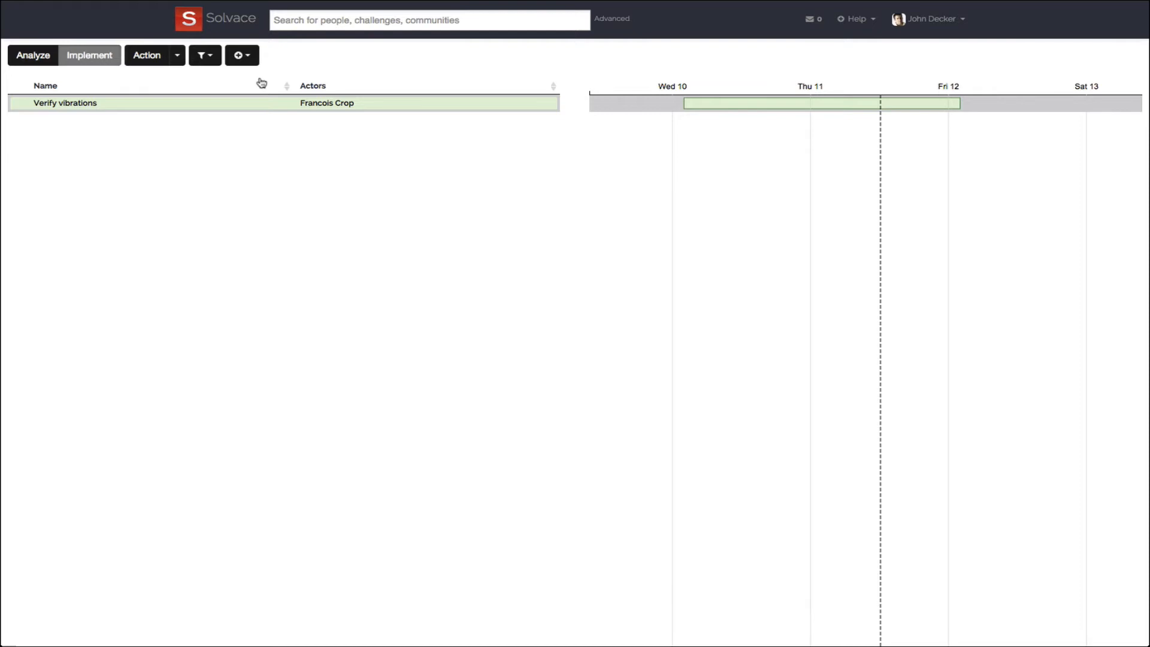
left_click(242, 55)
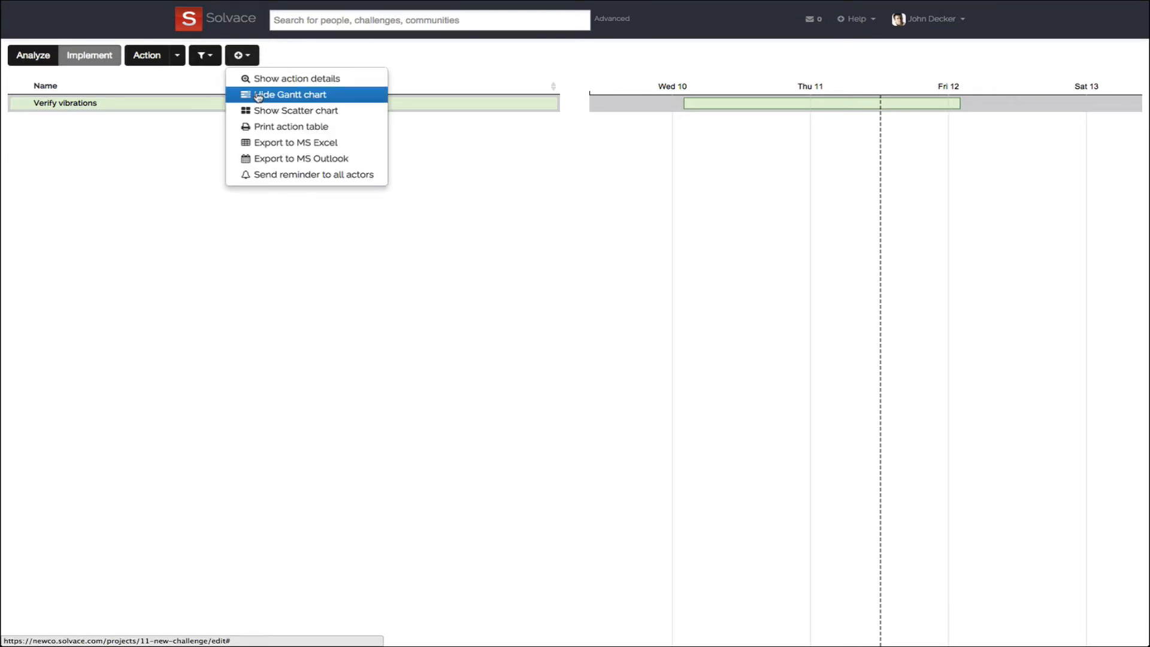
left_click(259, 96)
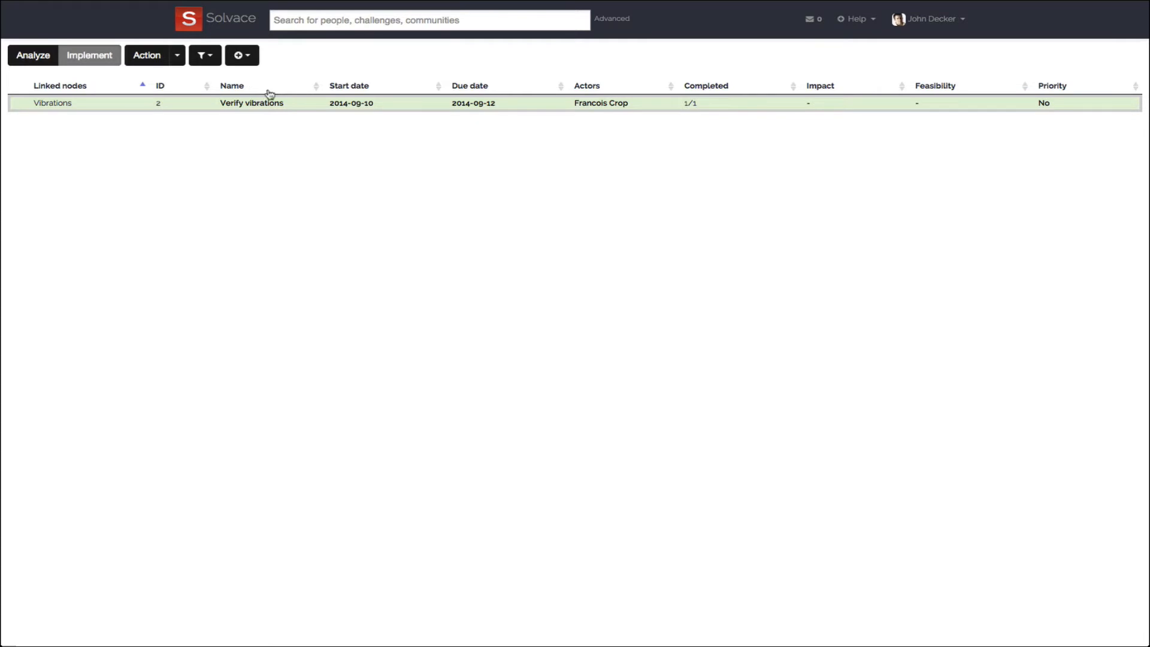
- Show the Scatter chart beside the action table and display the action details again
left_click(255, 61)
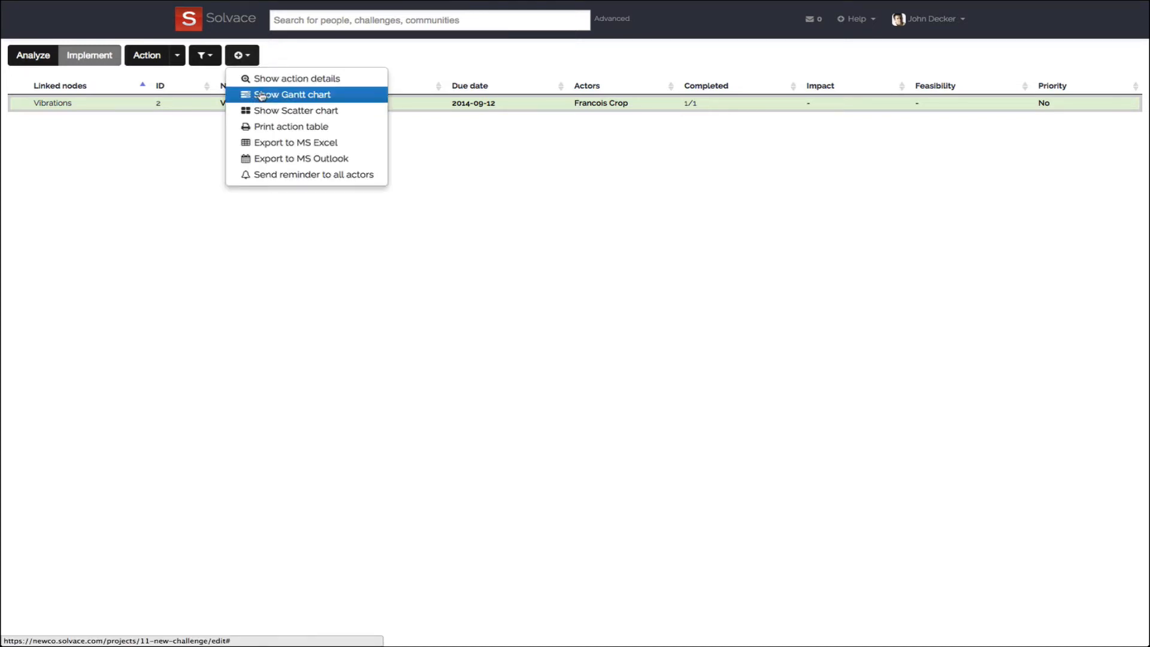
left_click(265, 112)
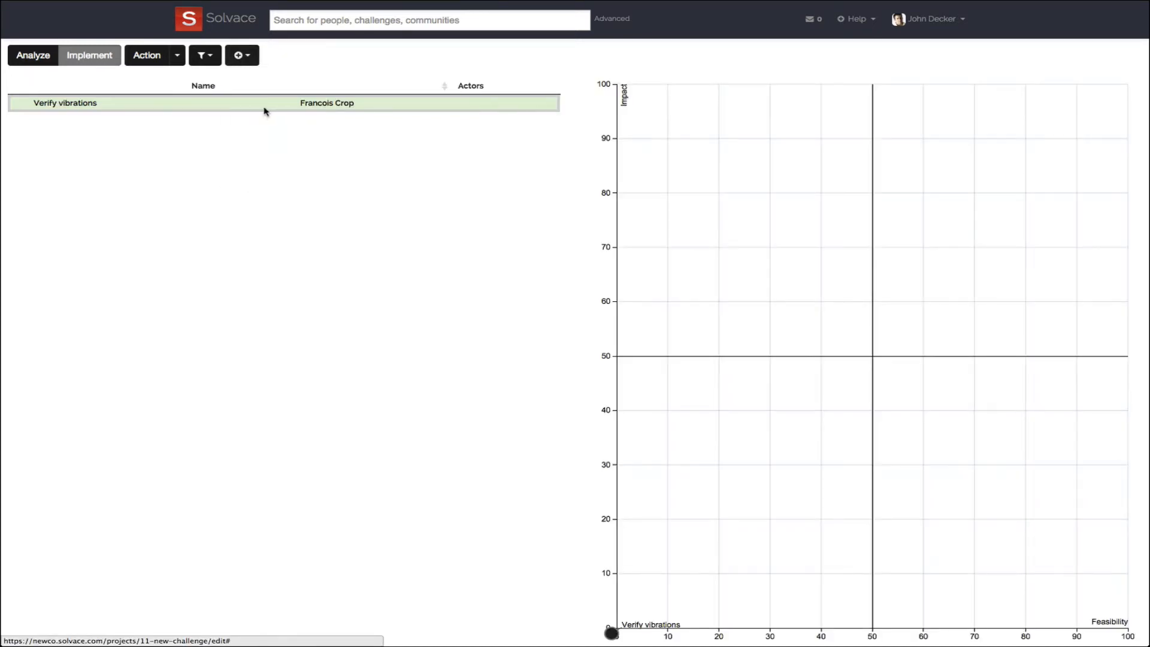
left_click(257, 61)
left_click(261, 76)
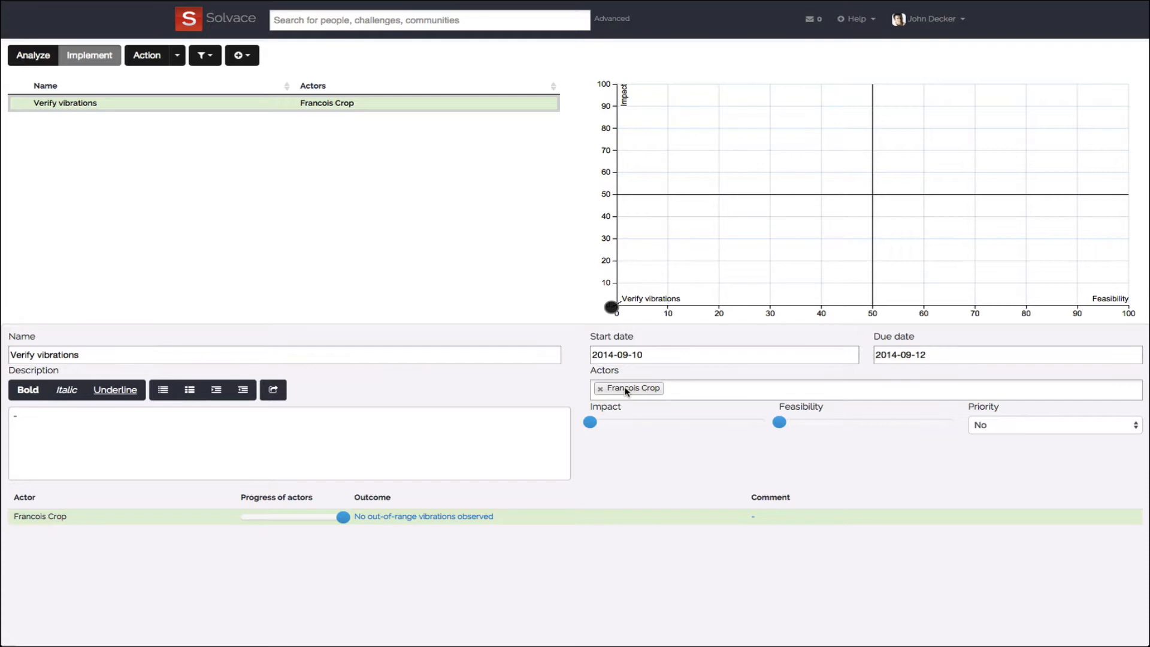
- Rate the Verify vibrations action with an impact of 41 and a feasibility of 48
mouse_move(592, 424)
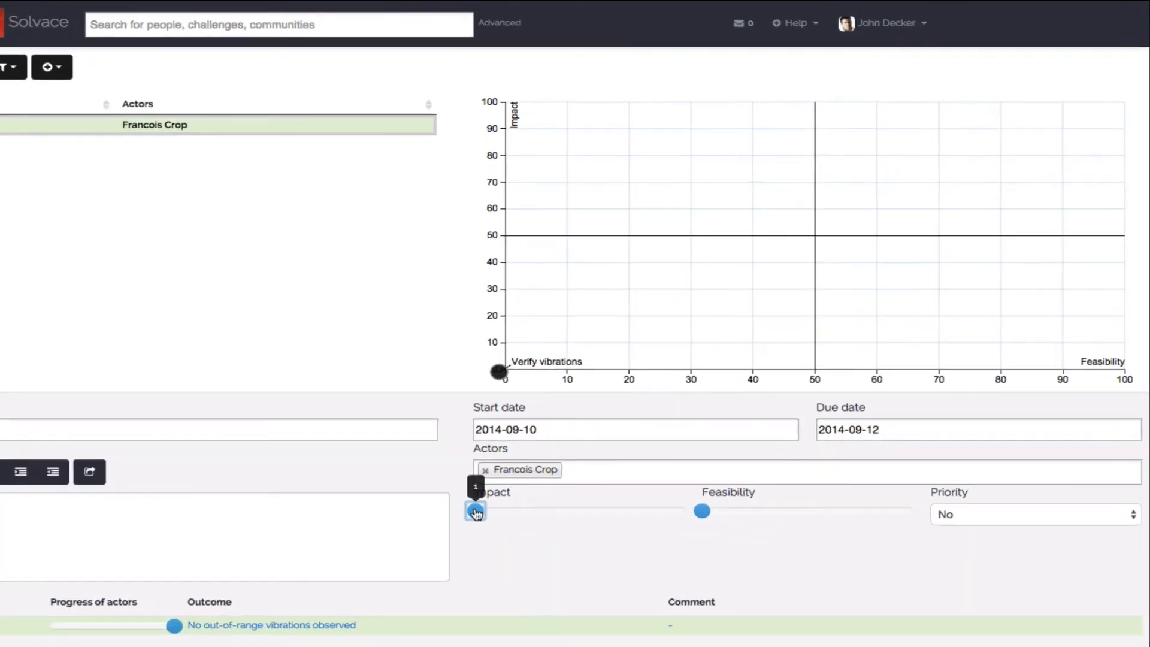
left_click_drag(593, 424, 664, 423)
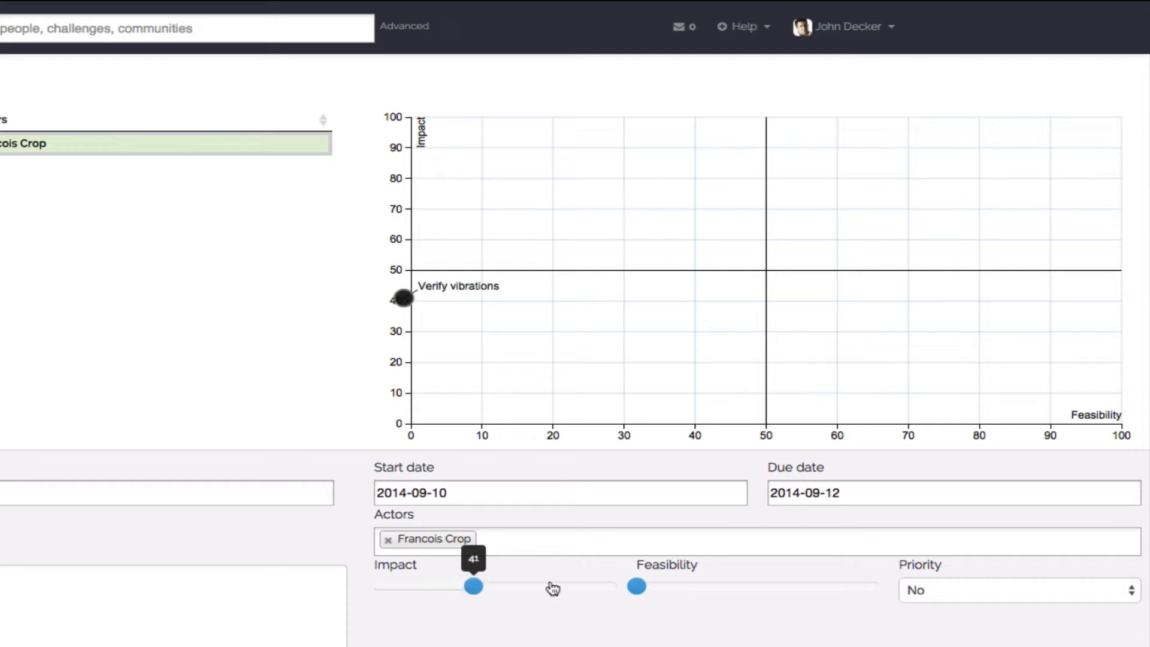
left_click_drag(641, 587, 751, 587)
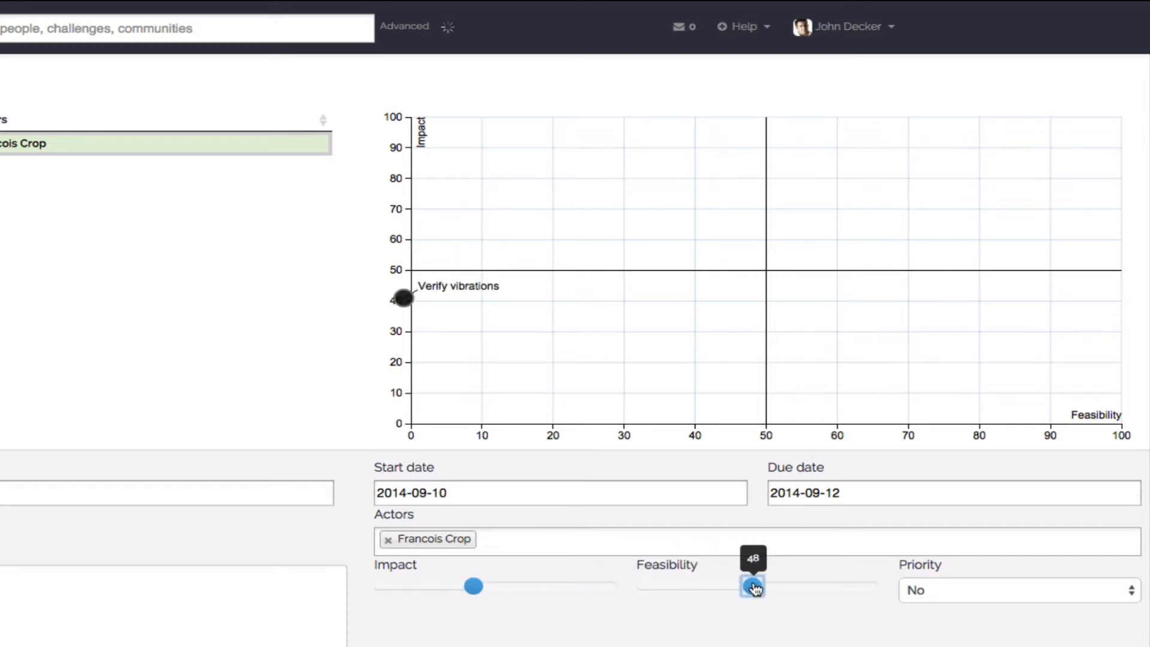
mouse_move(752, 300)
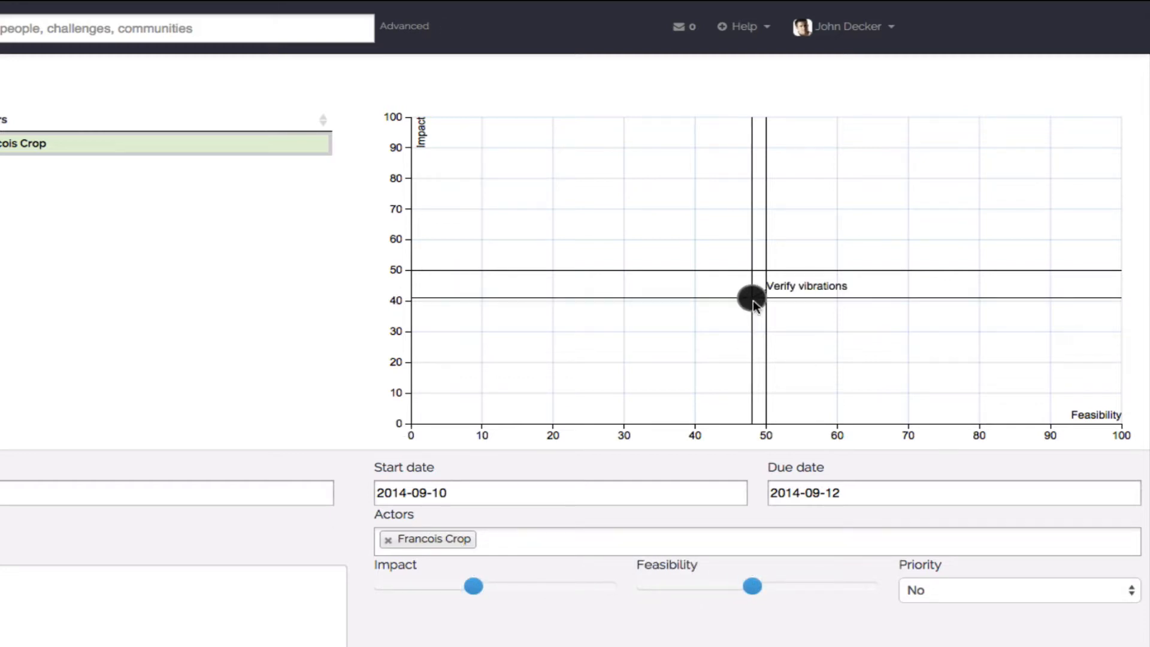
- Raise the Verify vibrations action to about 81 impact and 72 feasibility in the scatter chart and set its priority to Yes
left_click_drag(754, 305, 923, 177)
mouse_move(649, 587)
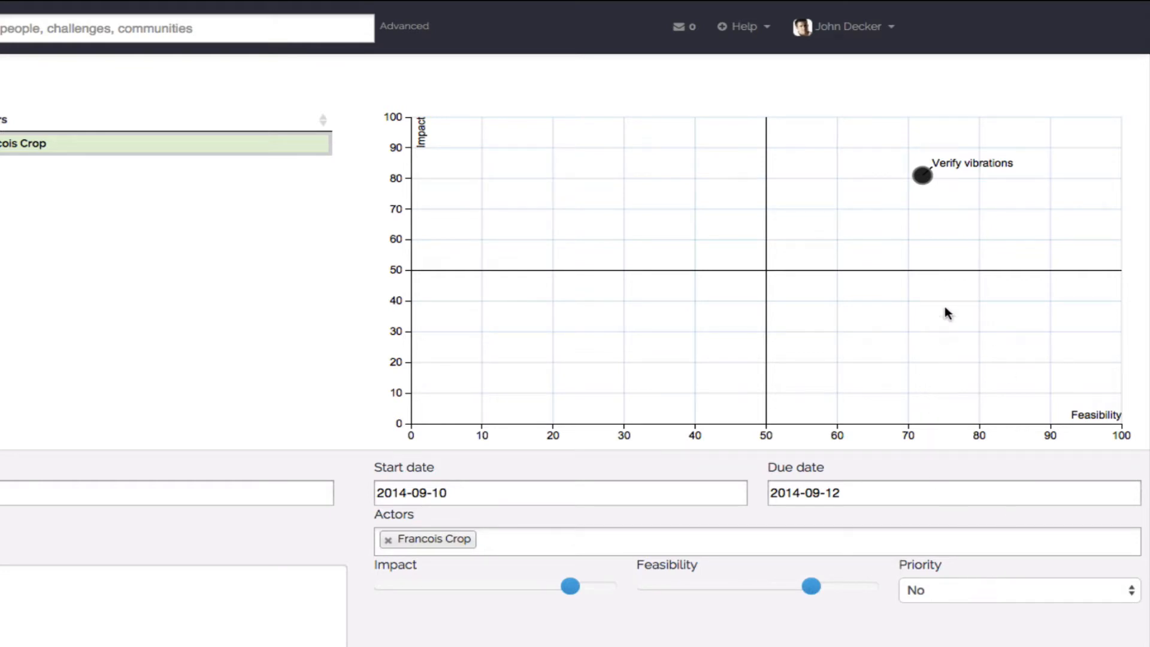
left_click(921, 177)
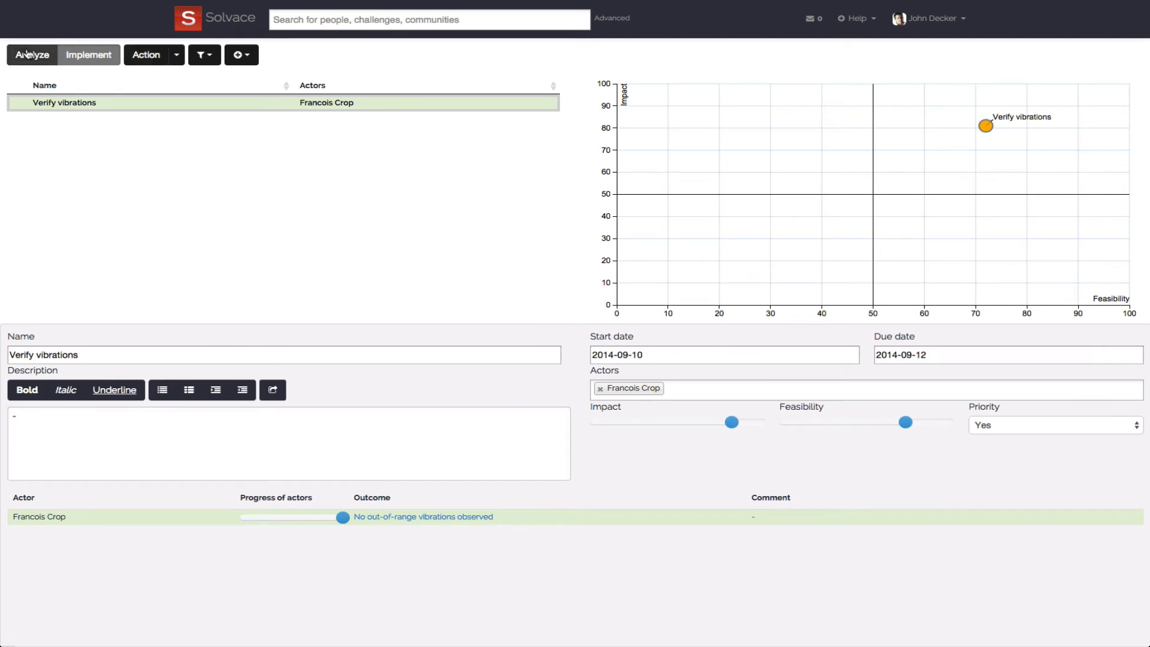
- Return to the analysis view and set the Vibrations node's influence to the lowest level
left_click(27, 54)
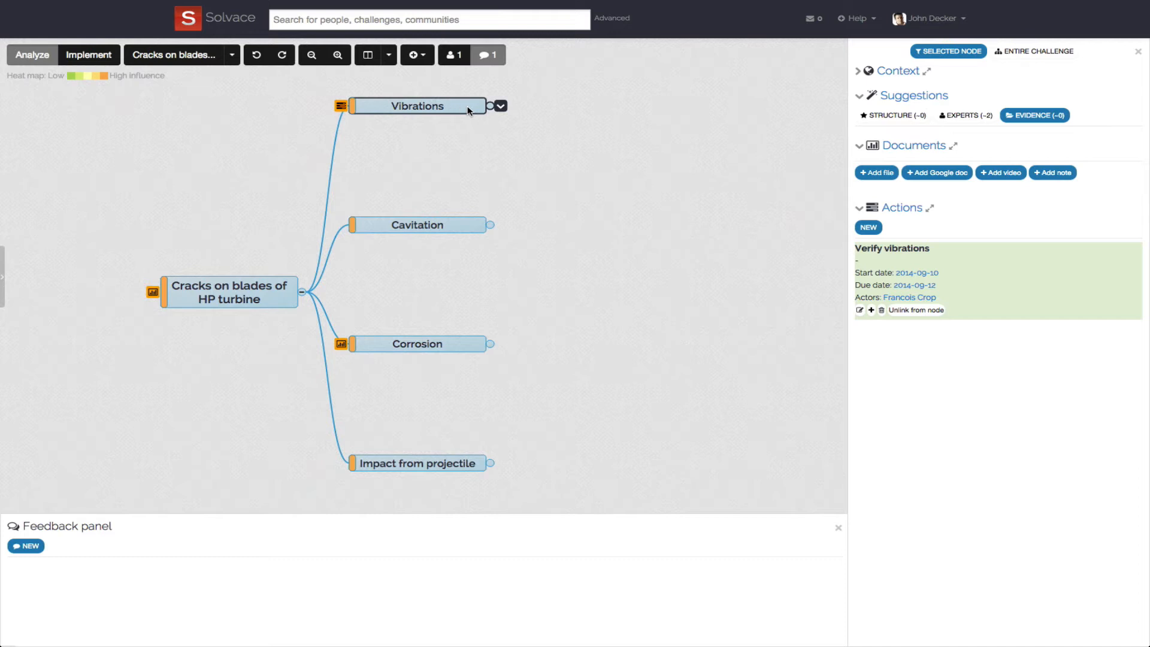
left_click(893, 72)
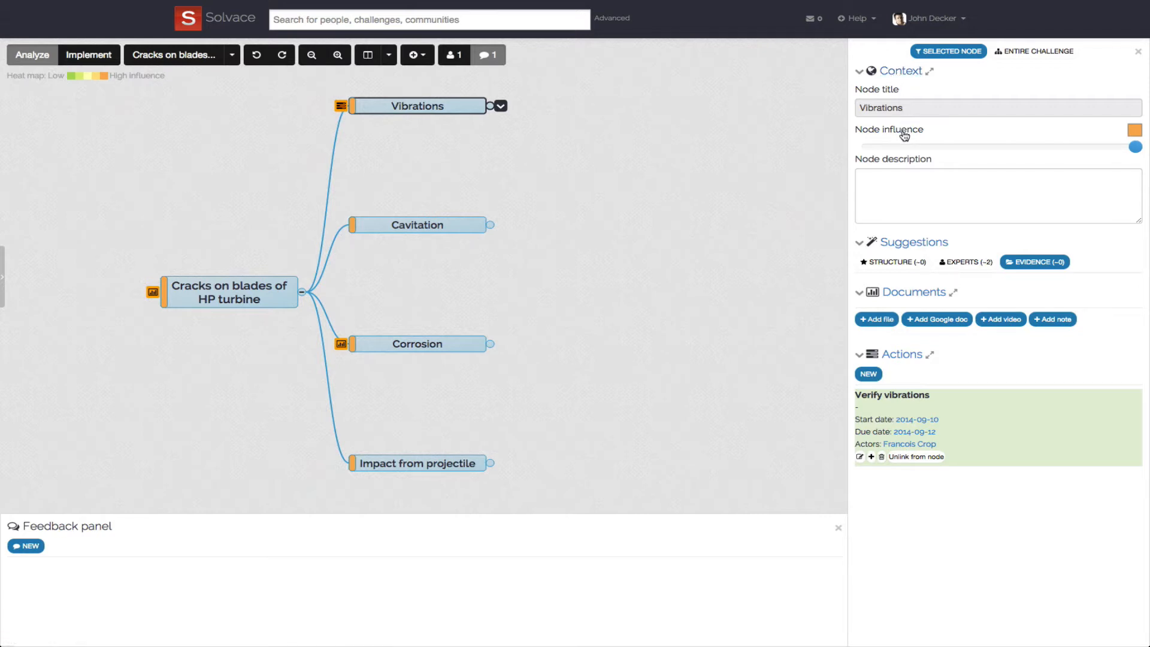
left_click(1135, 147)
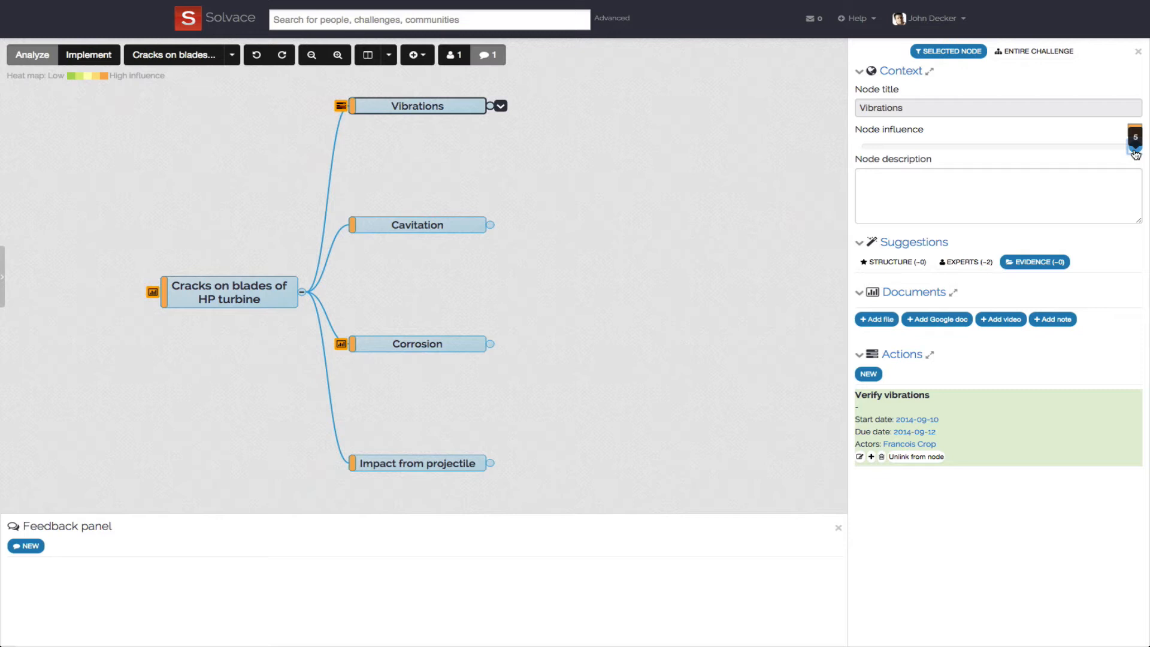
left_click_drag(1134, 154, 866, 149)
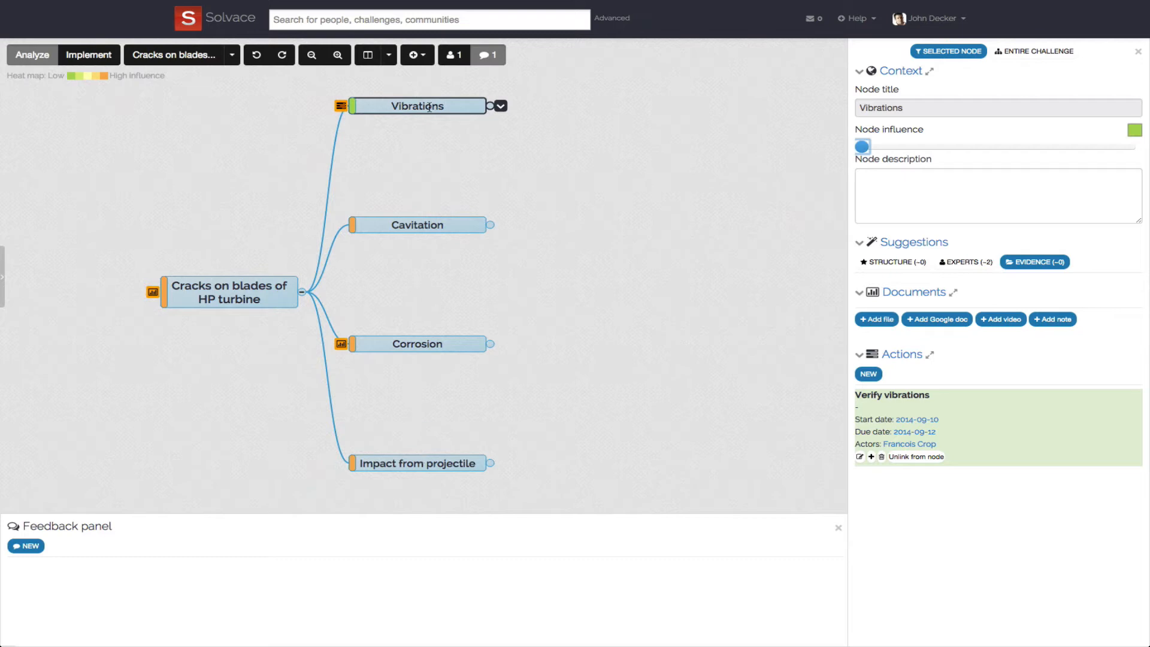
- Add a child node named "Change frequency of predictive maintenance" to the Vibrations node
key("Tab")
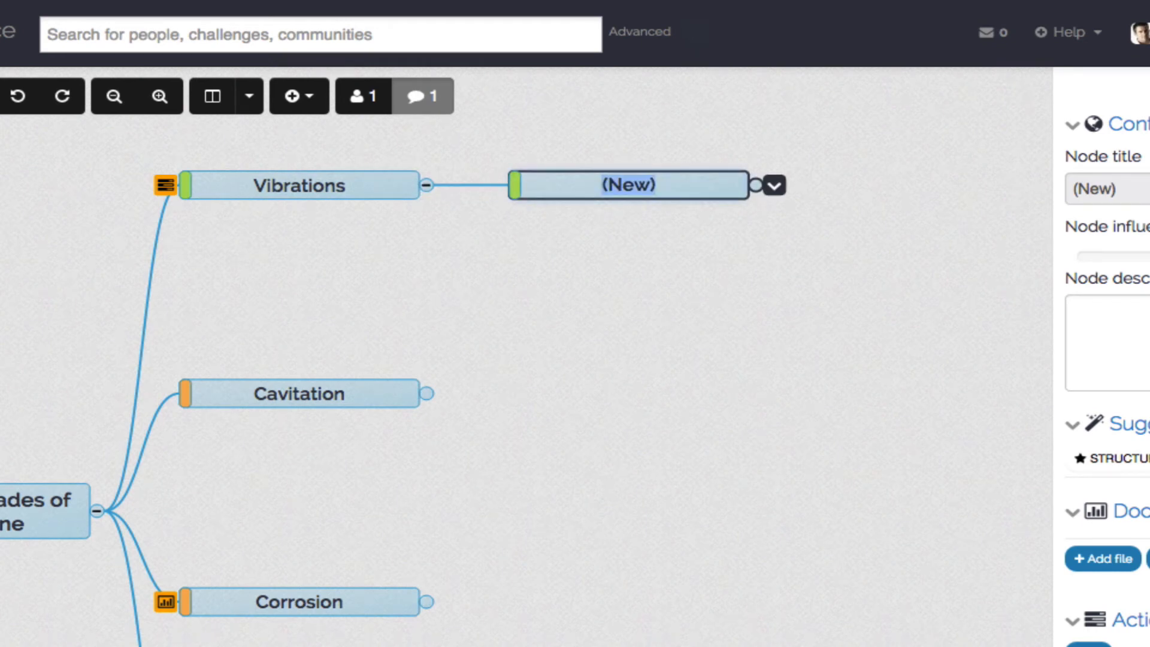
type("Change fr")
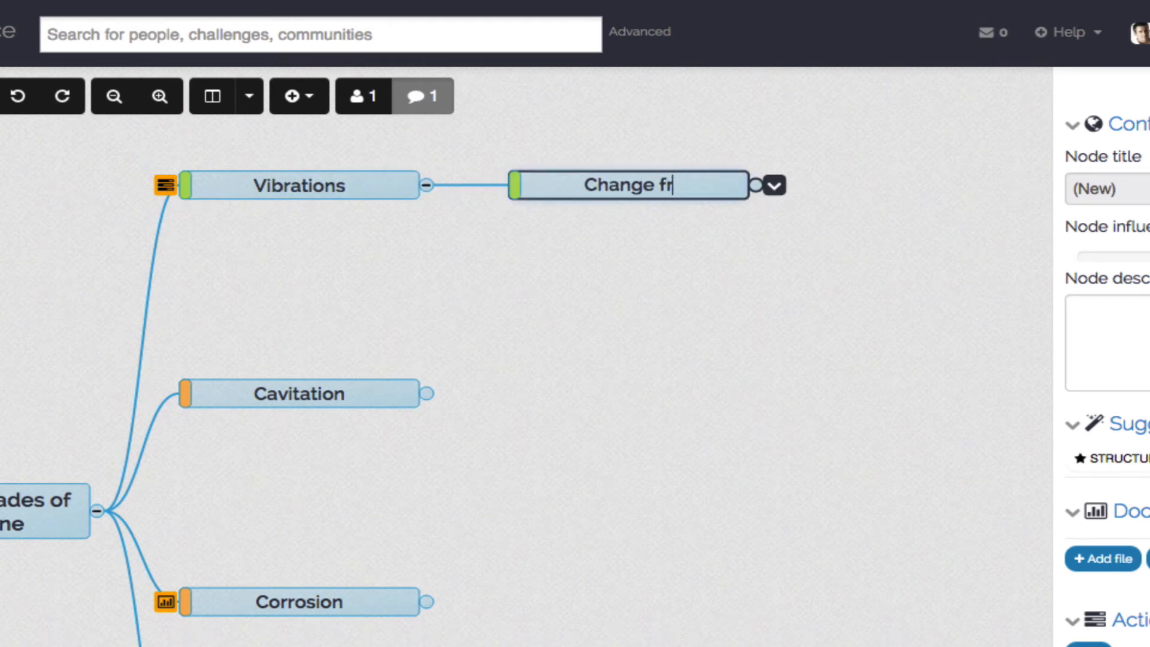
type("equency of pre")
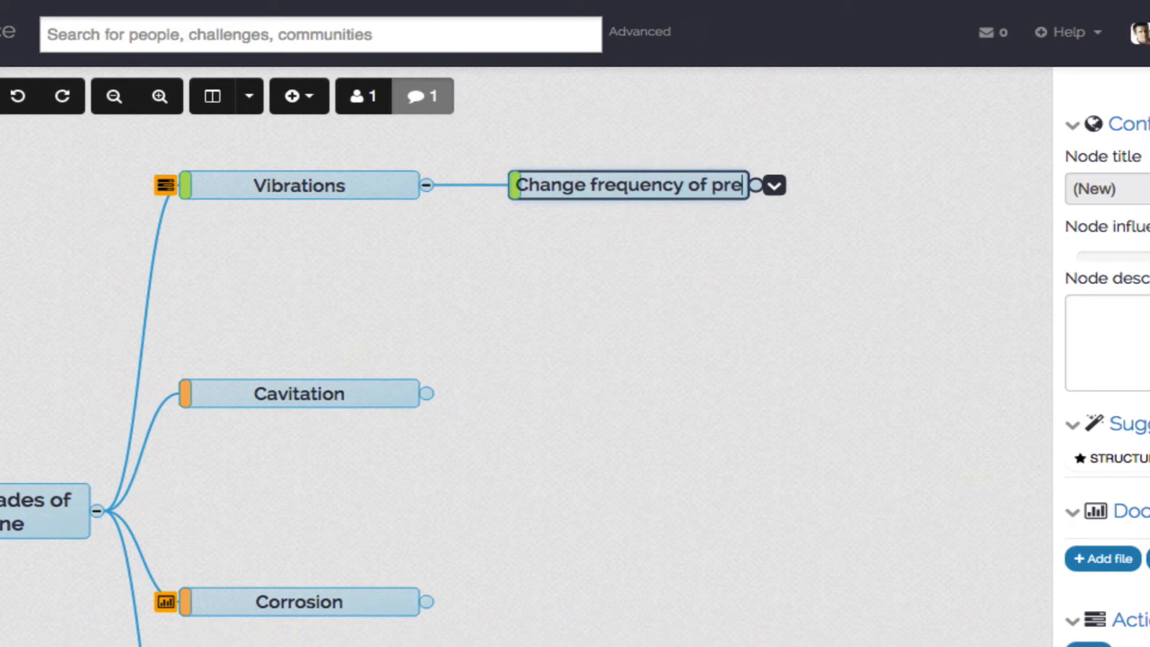
type("dictiv")
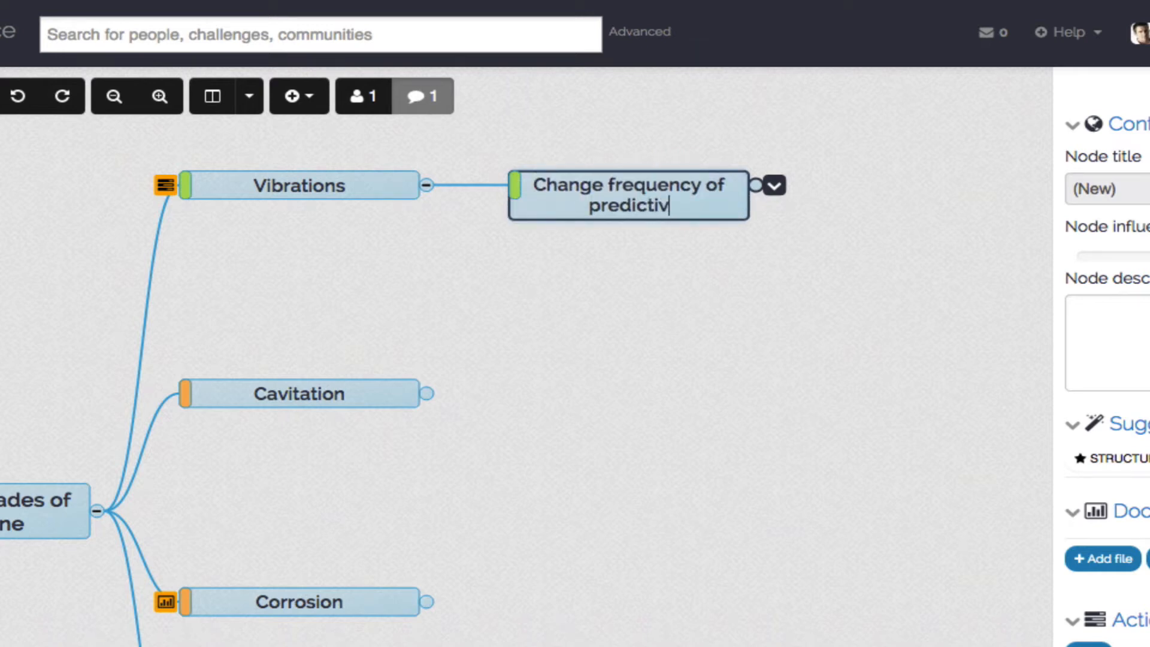
type("e mainte")
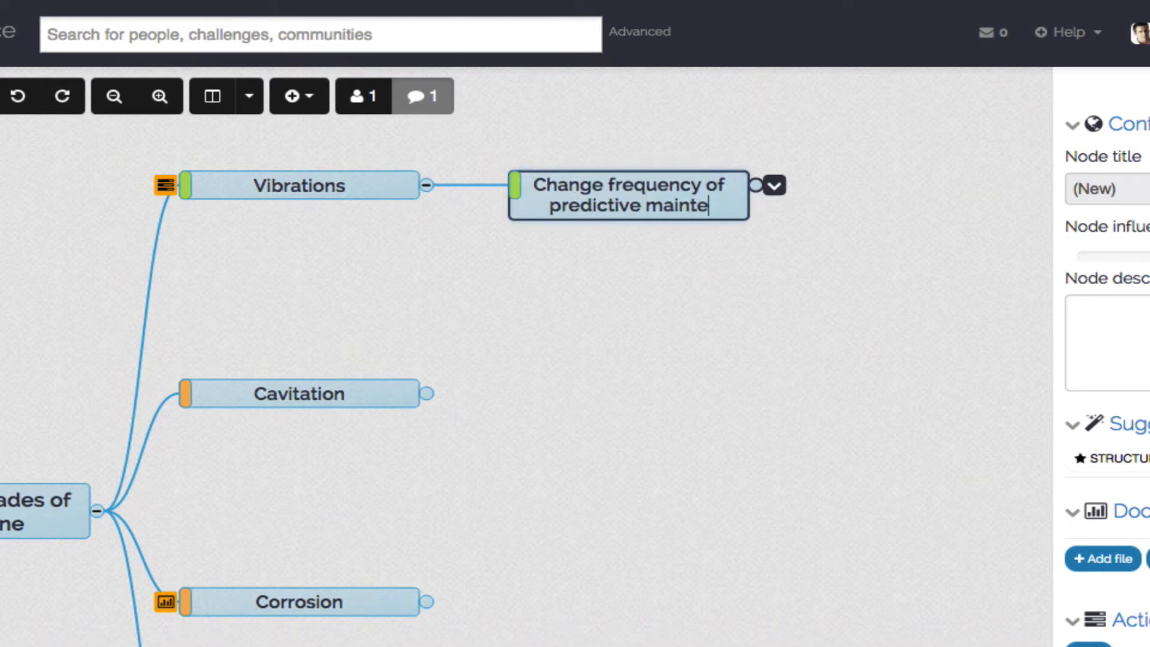
type("nance")
key("Return")
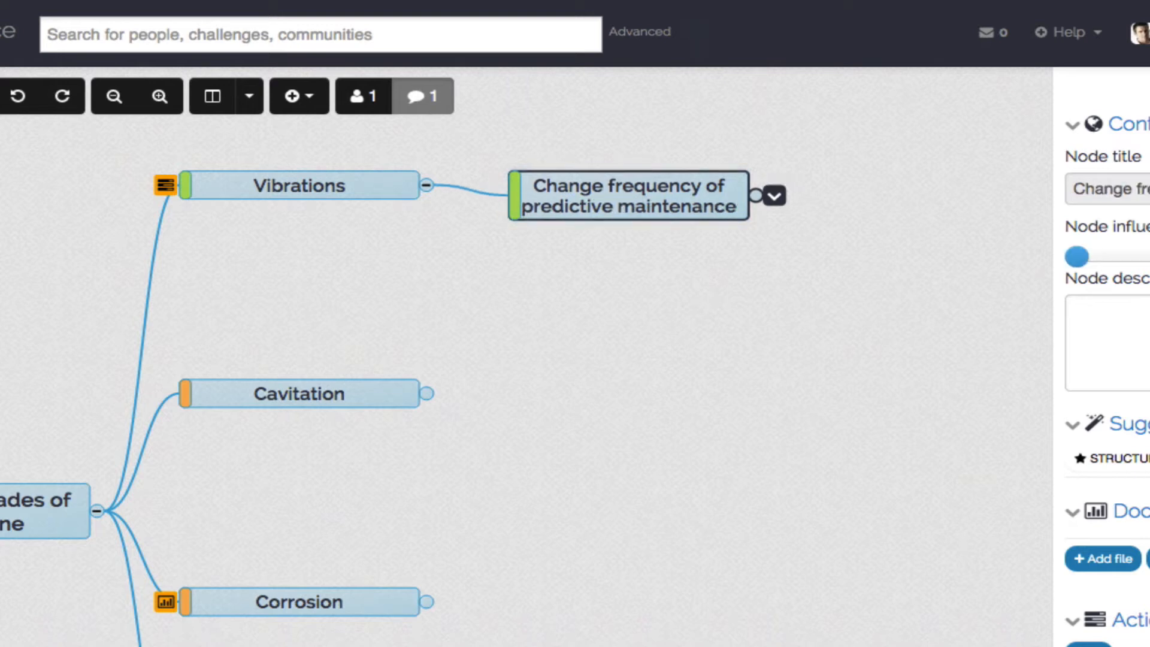
- Apply the thumbs-up node attribute to the Change frequency of predictive maintenance node
left_click(776, 197)
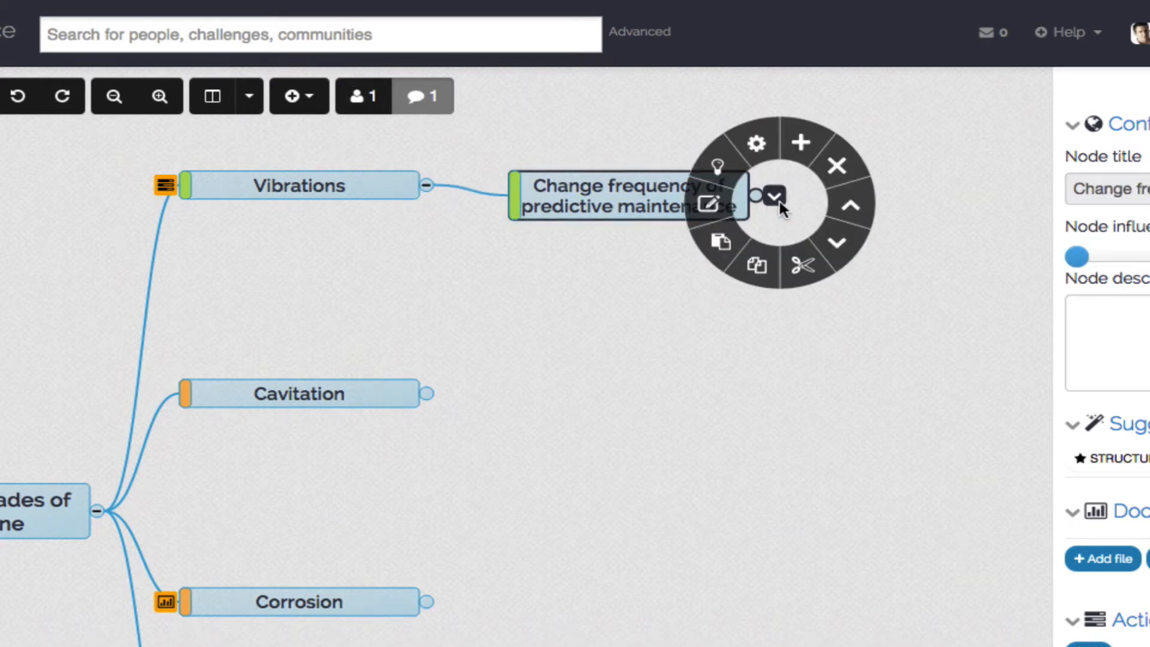
mouse_move(754, 146)
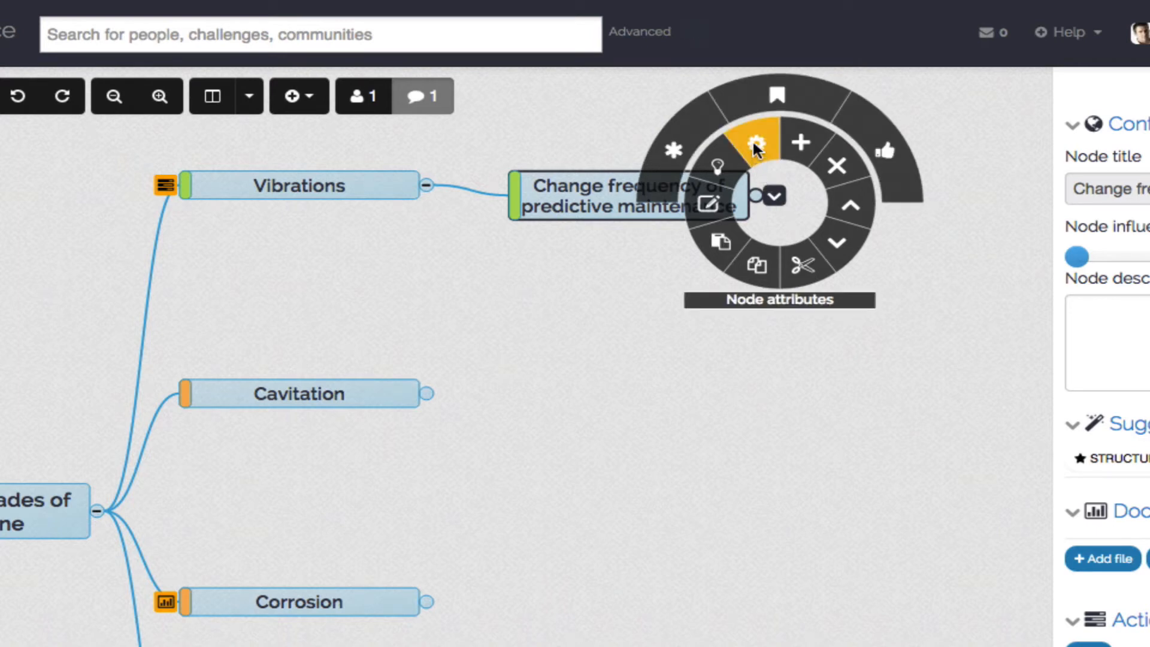
left_click(865, 135)
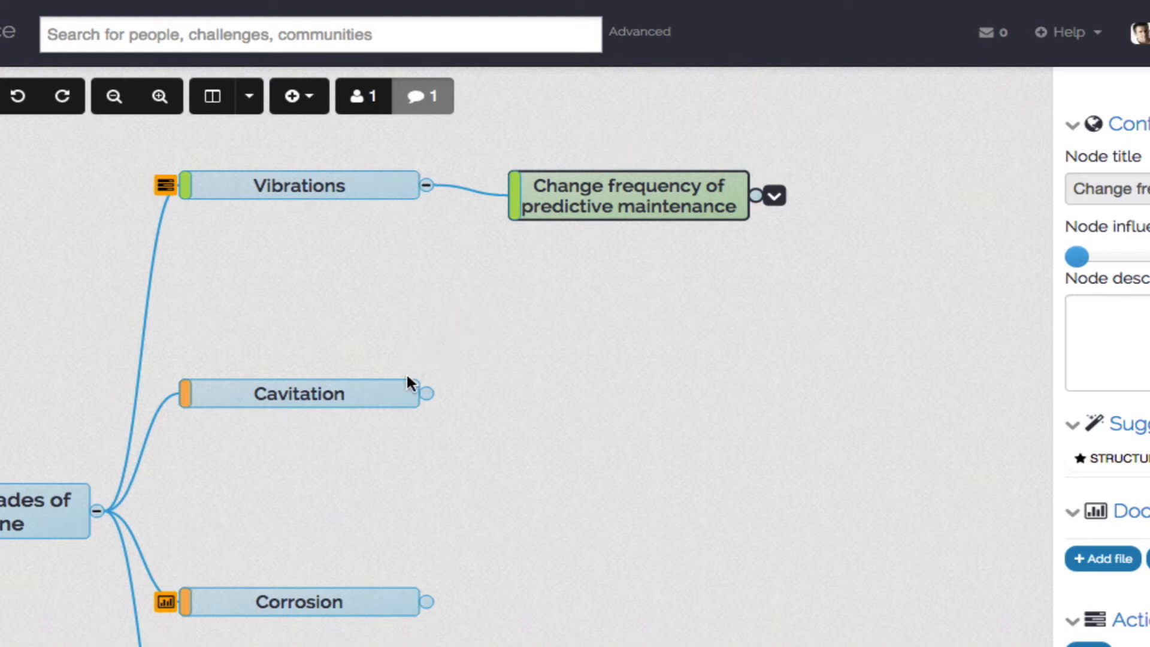
- Mark the Cavitation node as a root cause
left_click(376, 398)
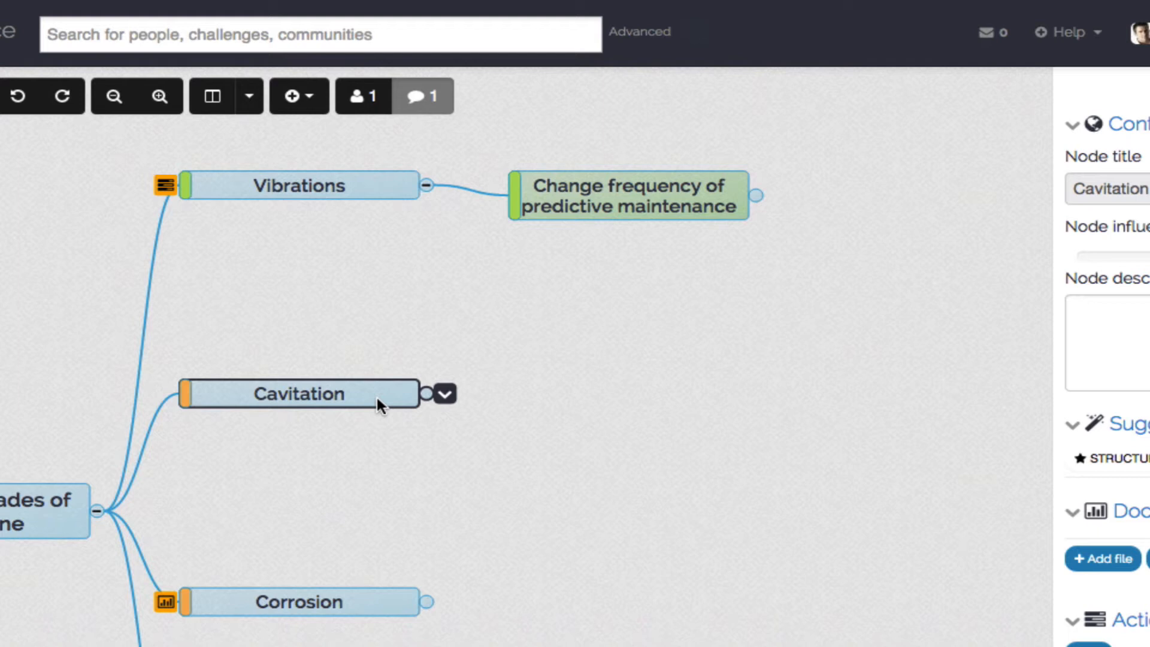
left_click(443, 394)
mouse_move(428, 325)
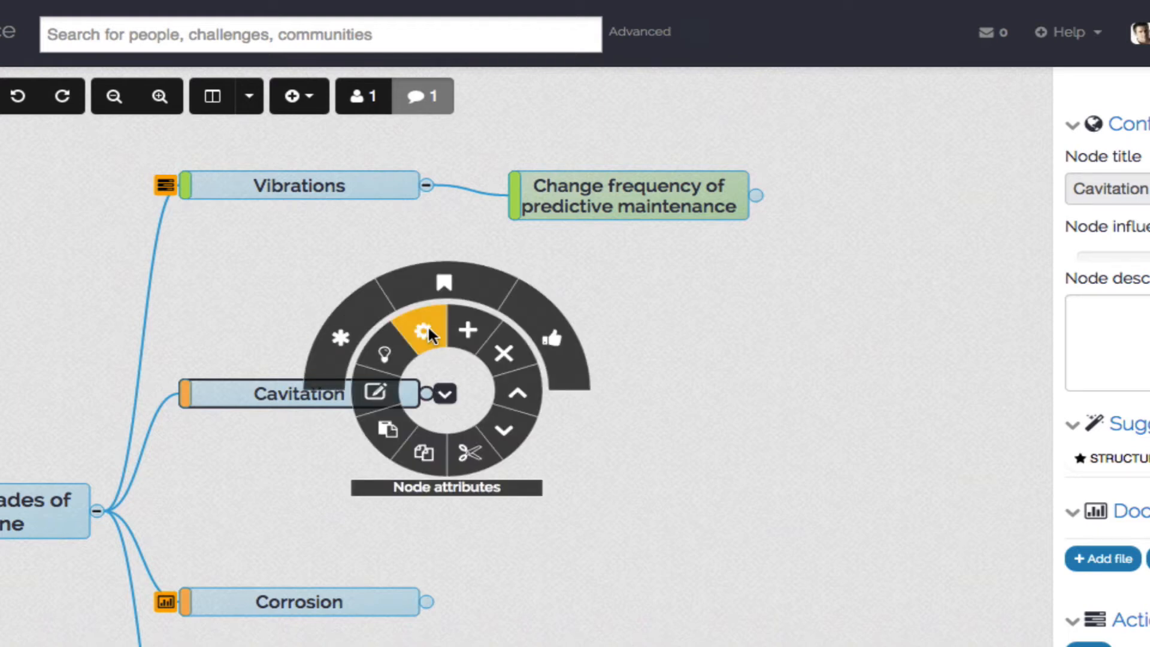
left_click(356, 315)
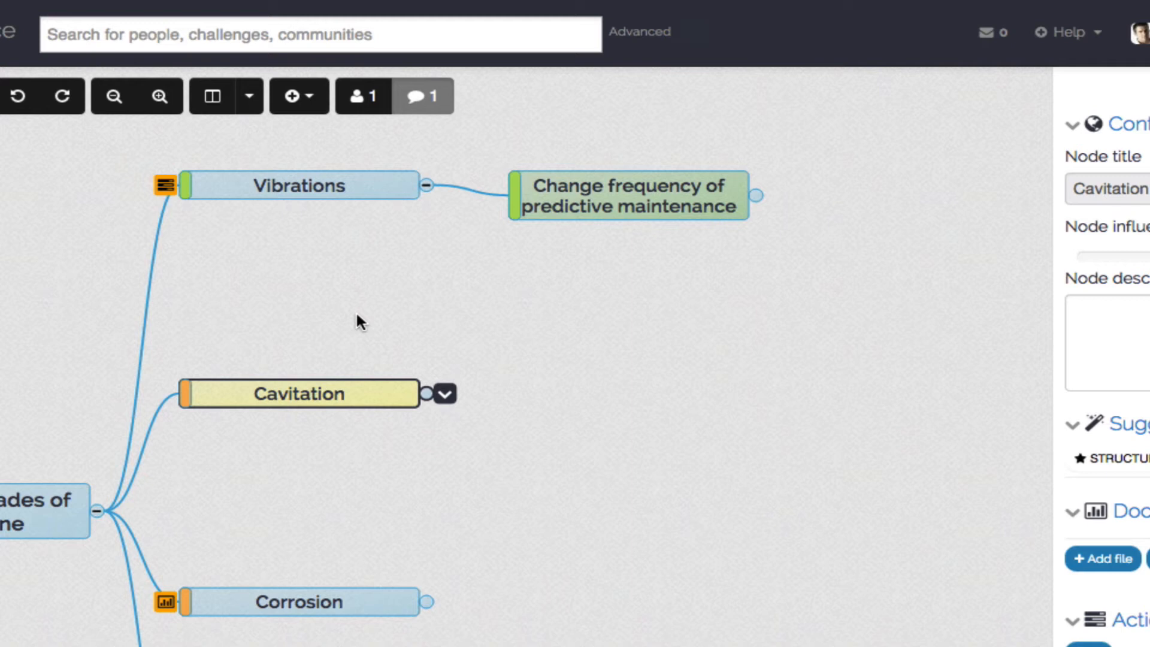
- Export the challenge as a .pdf with the tree structure fully expanded
left_click(312, 97)
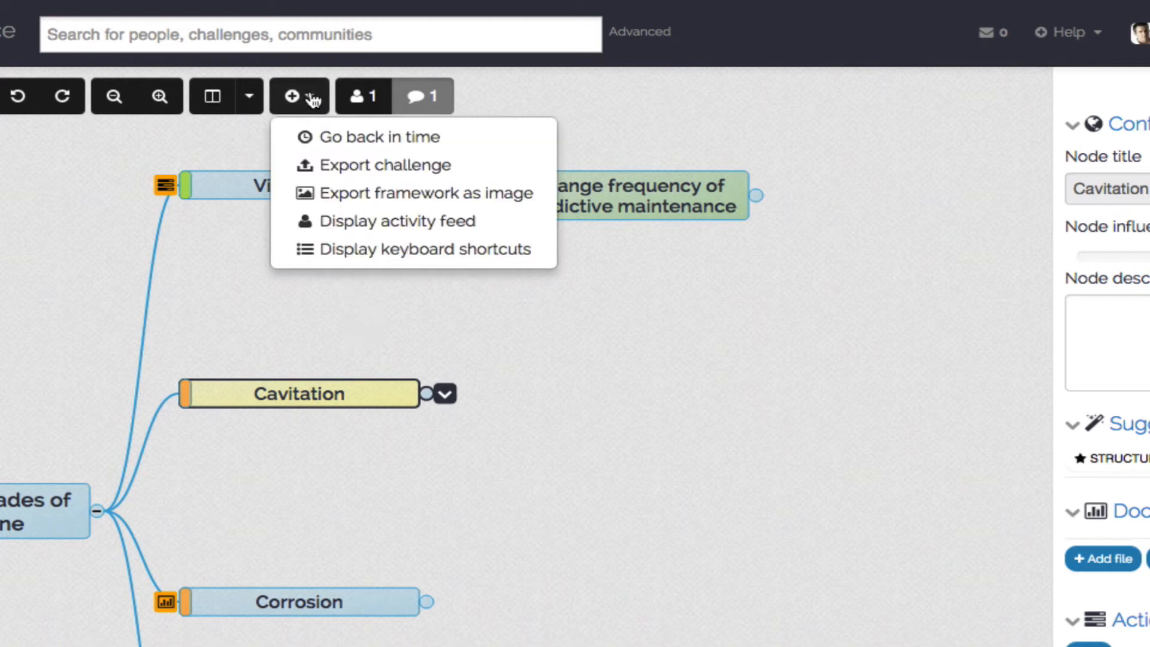
left_click(328, 159)
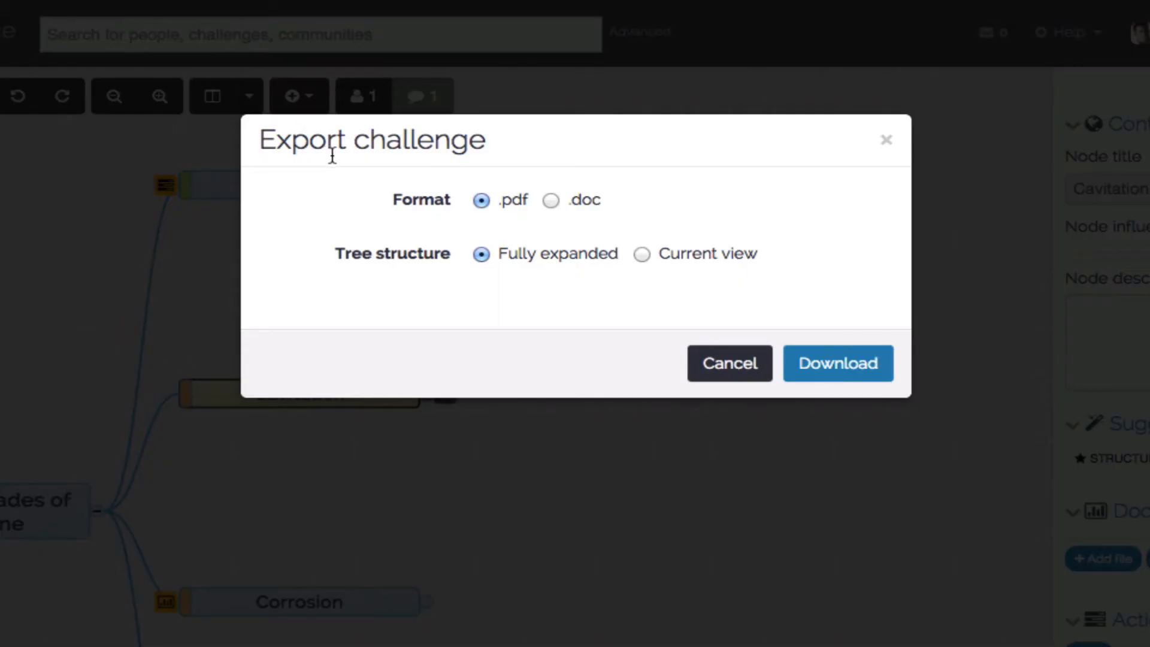
left_click(835, 367)
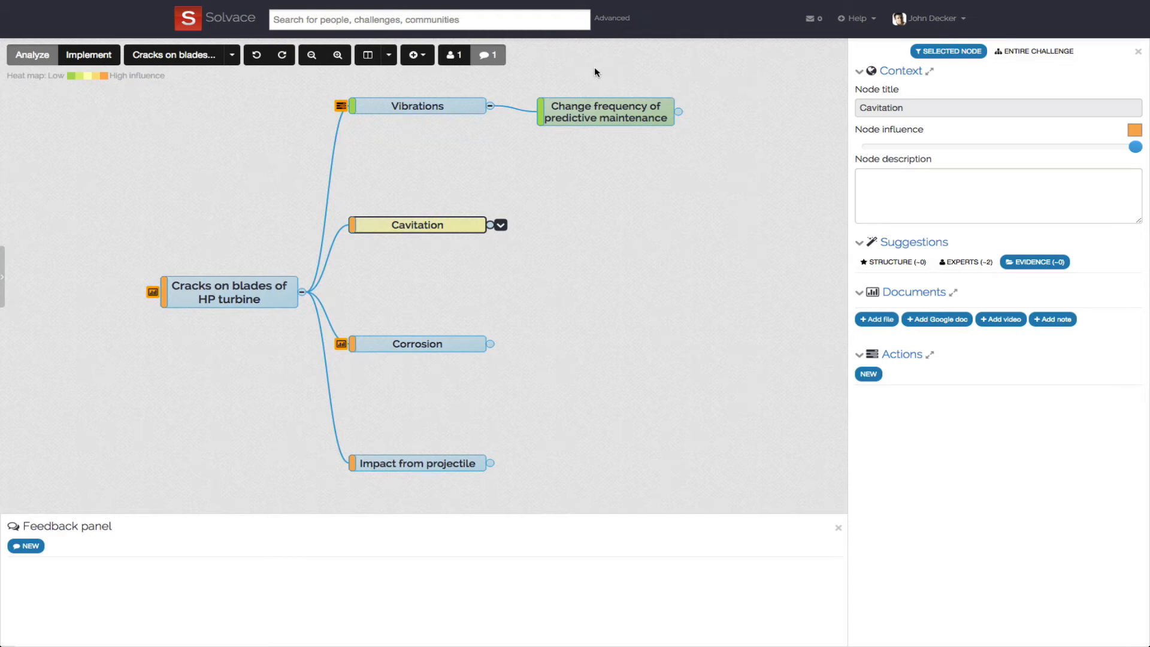
- View the challenge chat, moving its window off the cause map before closing it
left_click(492, 56)
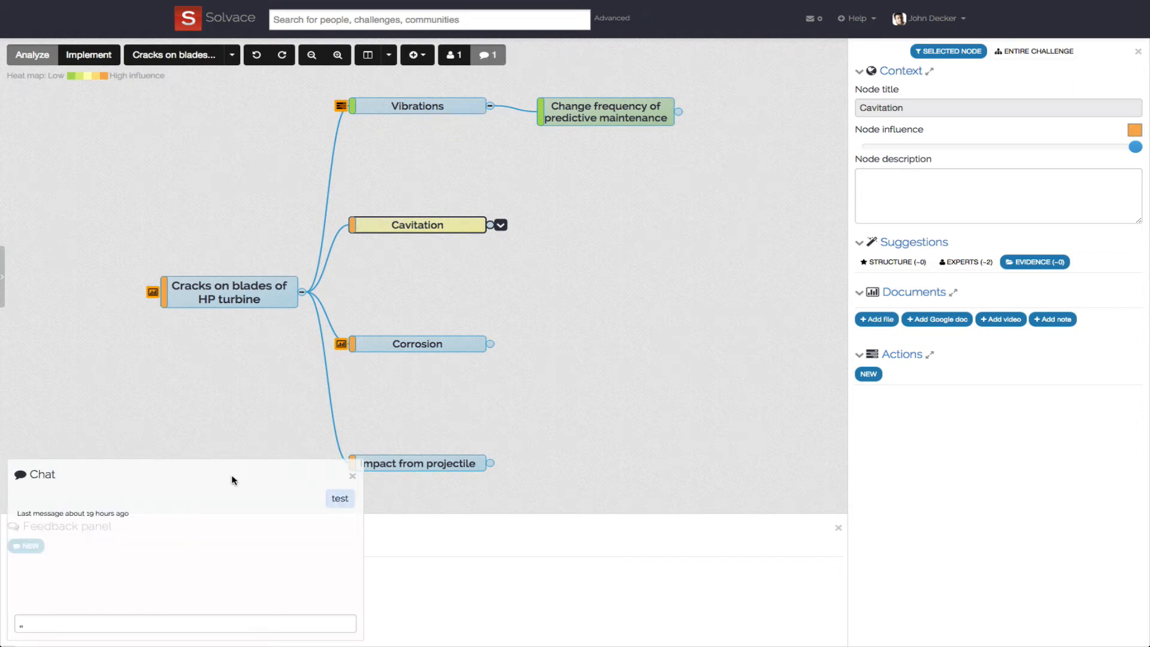
left_click(152, 625)
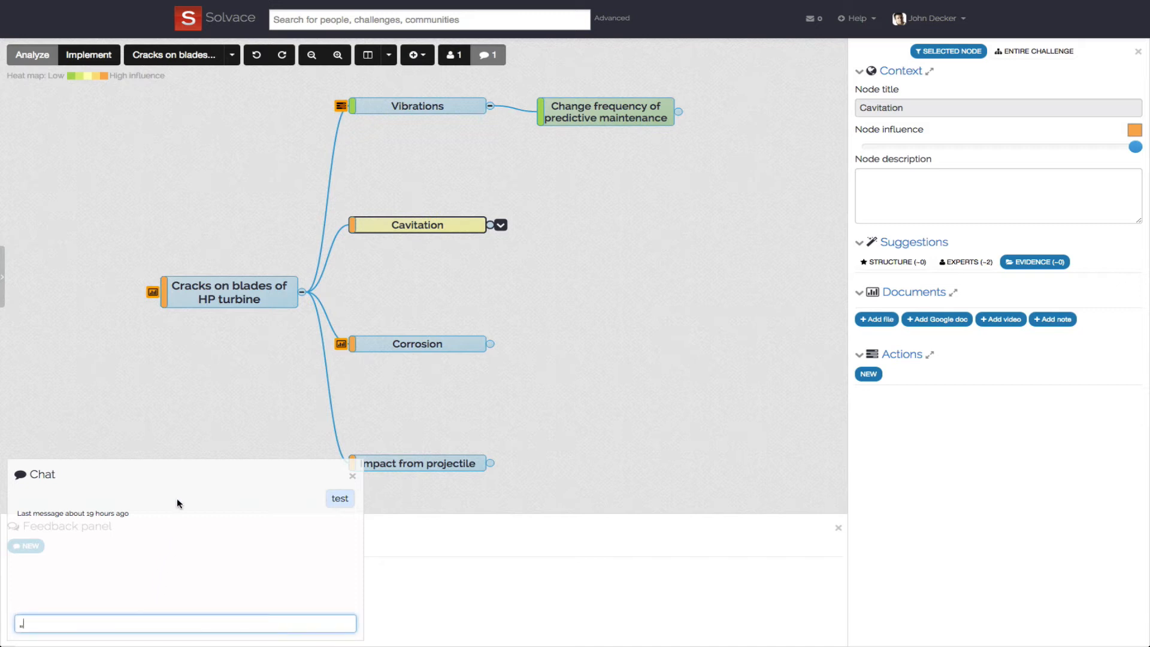
left_click_drag(175, 478, 912, 466)
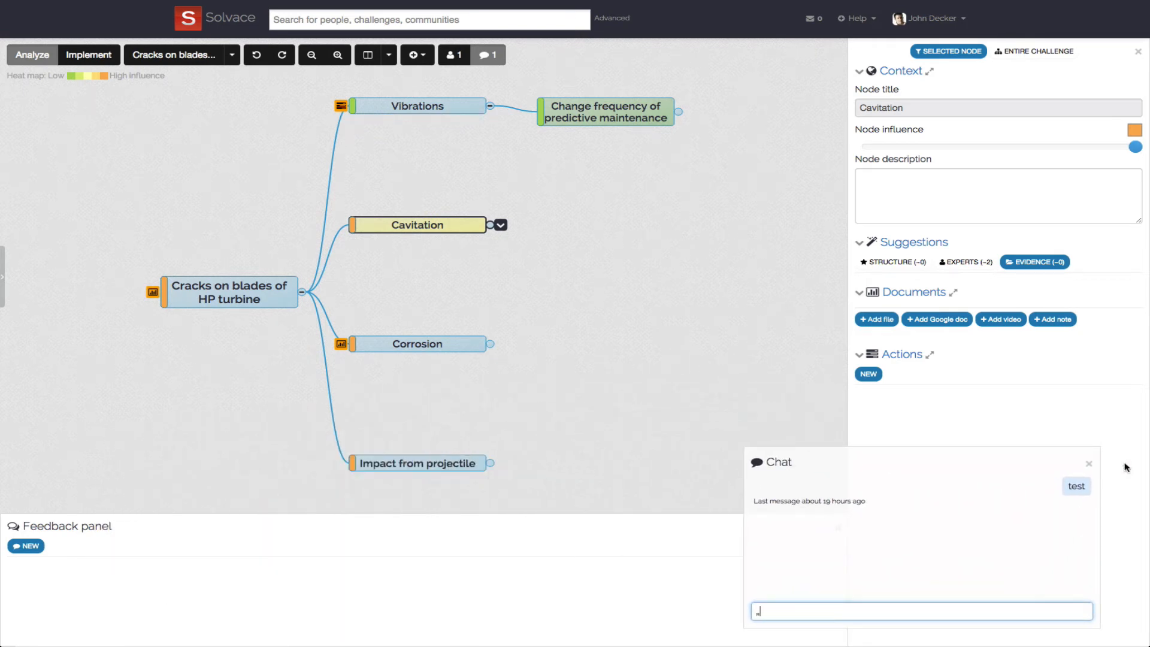
left_click(1090, 463)
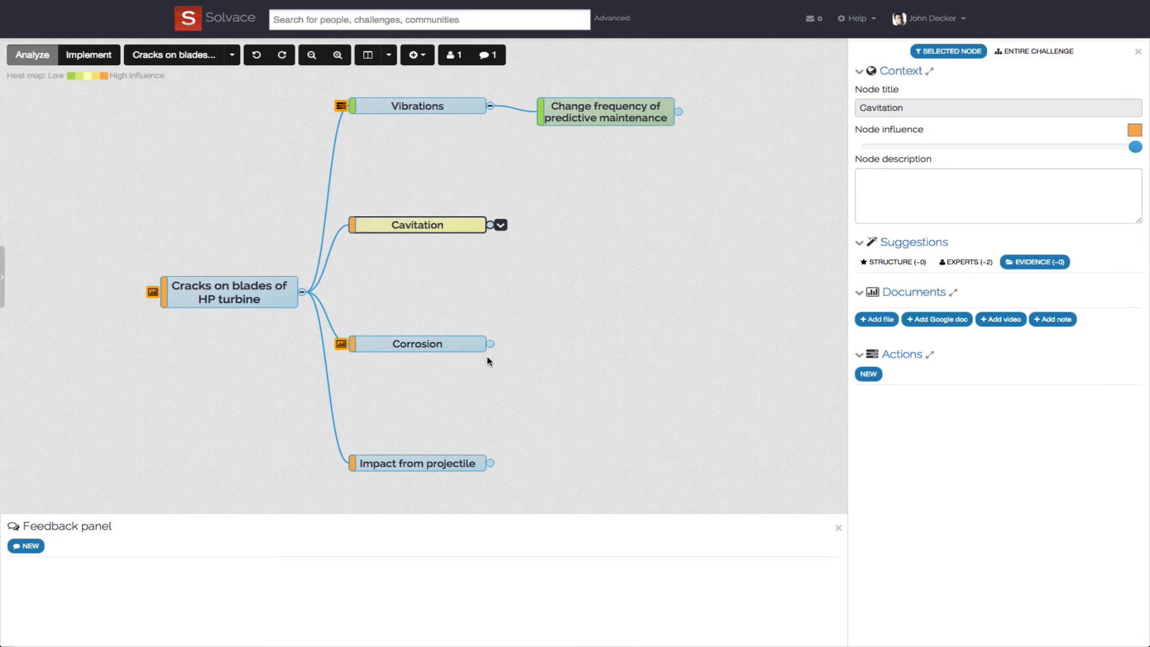
- Post the comment "Have you thought about the anti-corrosion layer?" on the Corrosion node and view the node's feedback
left_click(473, 345)
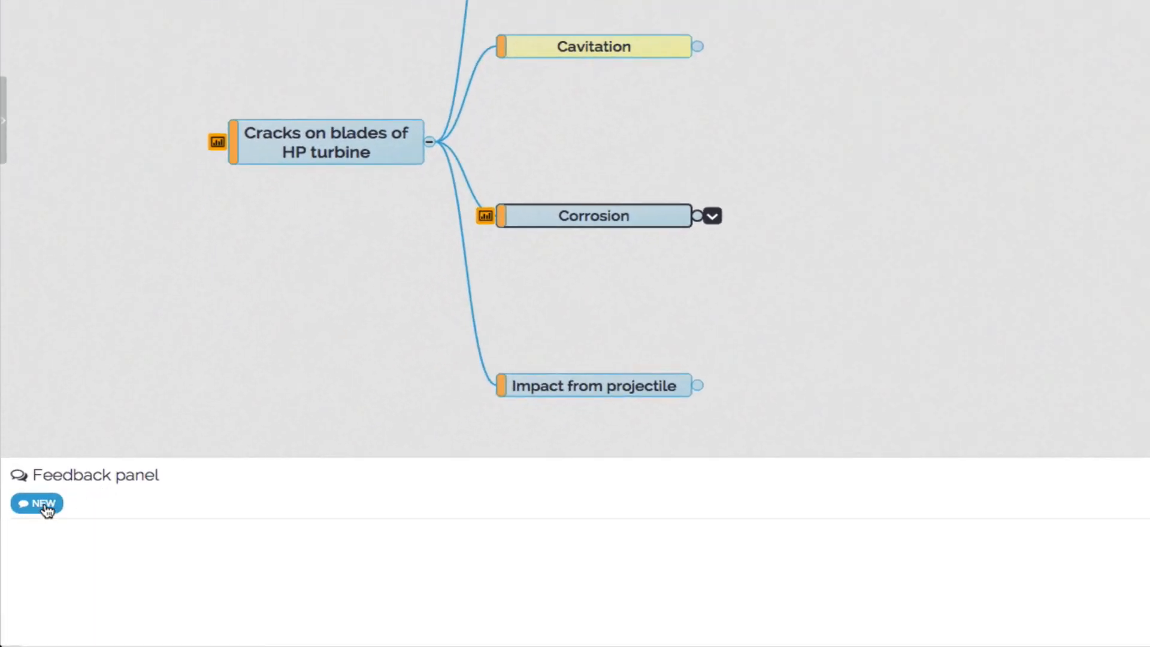
left_click(47, 509)
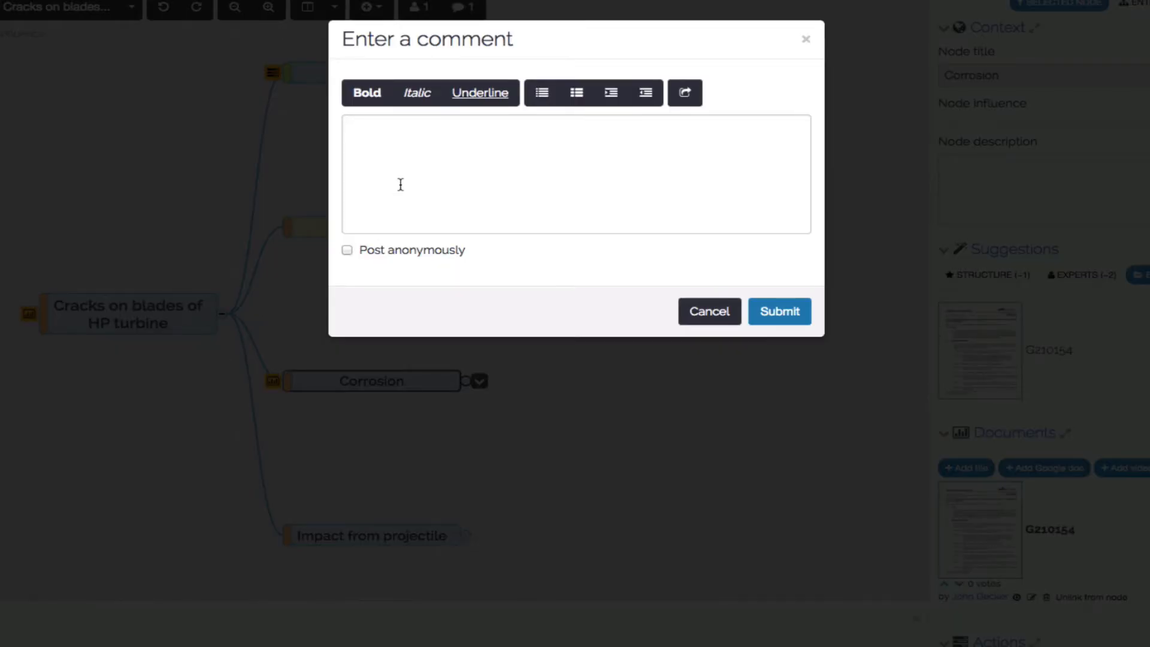
type("Have you thought about th")
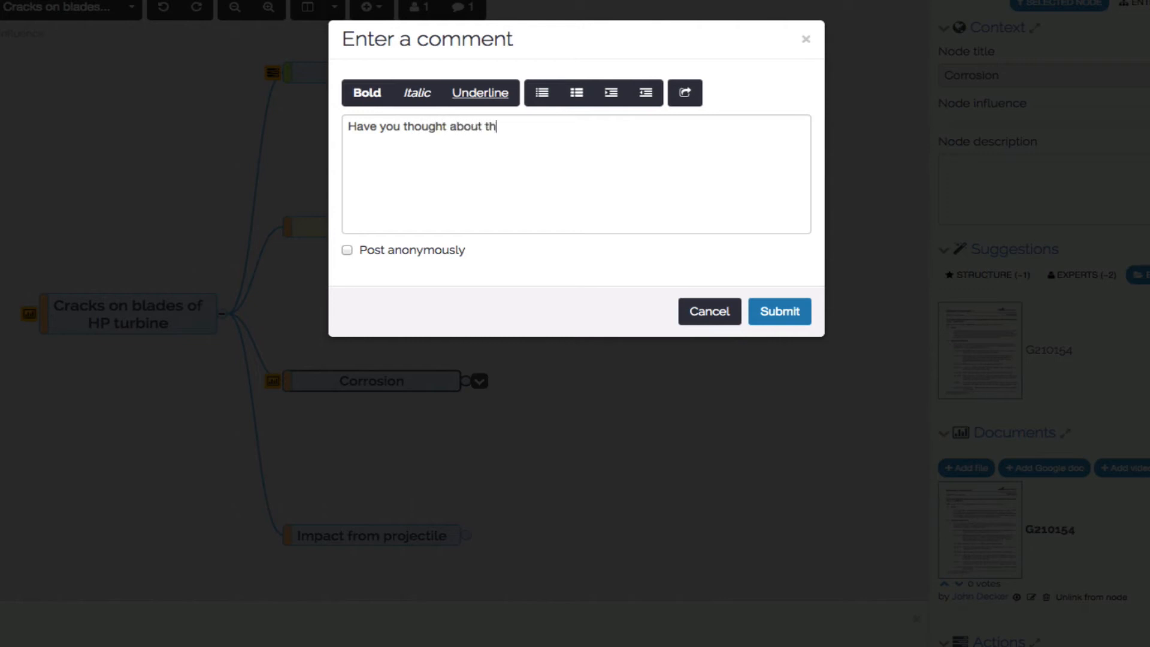
type("e anti-corrosion layer?")
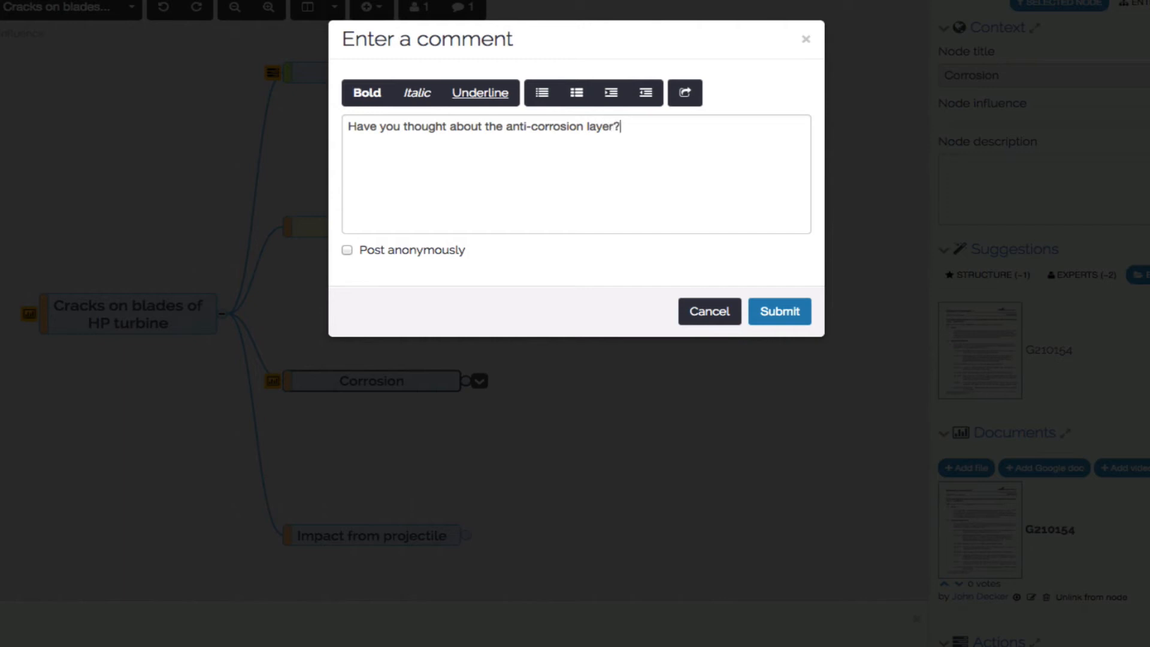
left_click(769, 322)
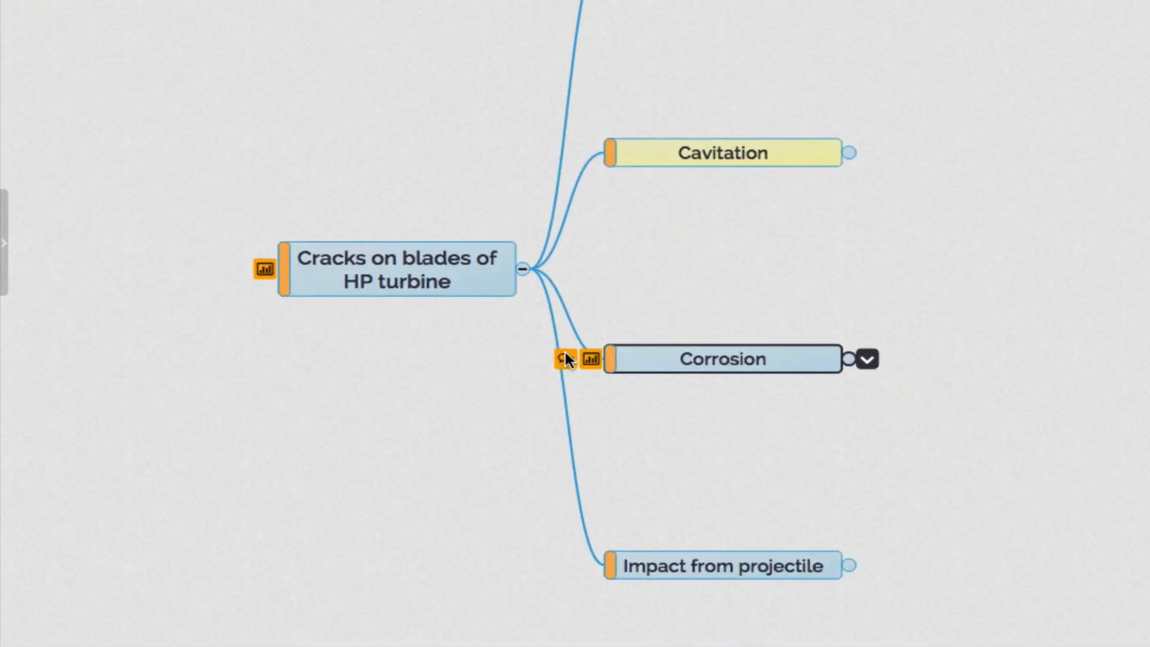
left_click(564, 358)
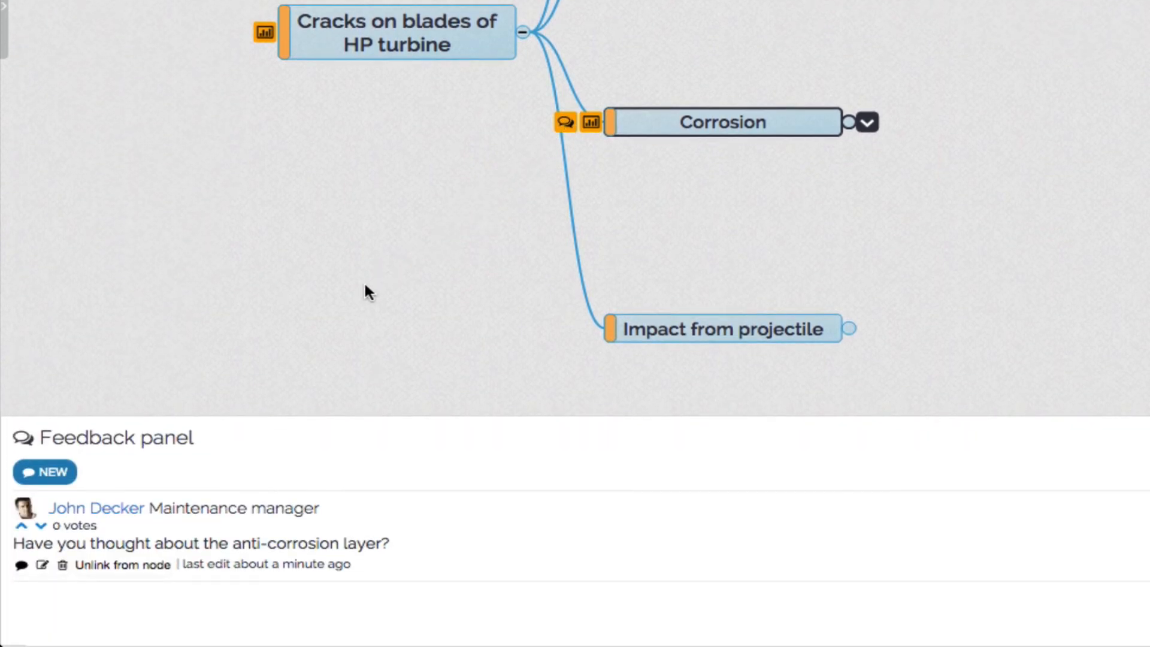
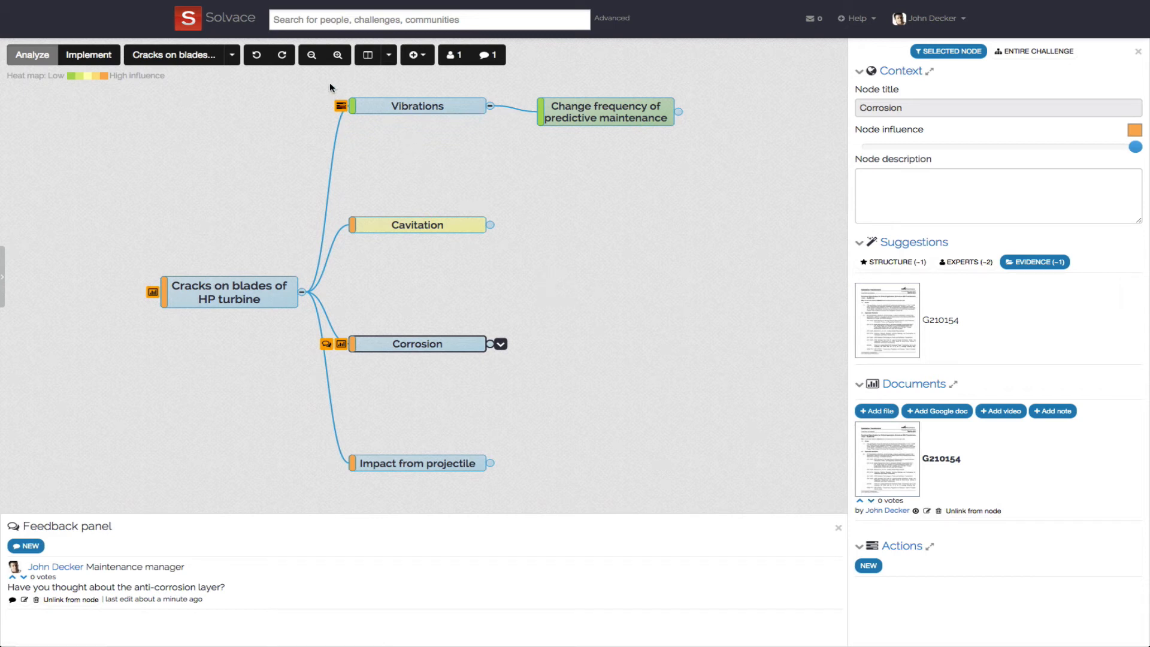
- Return to the home page and view the challenges created by the signed-in account
left_click(248, 19)
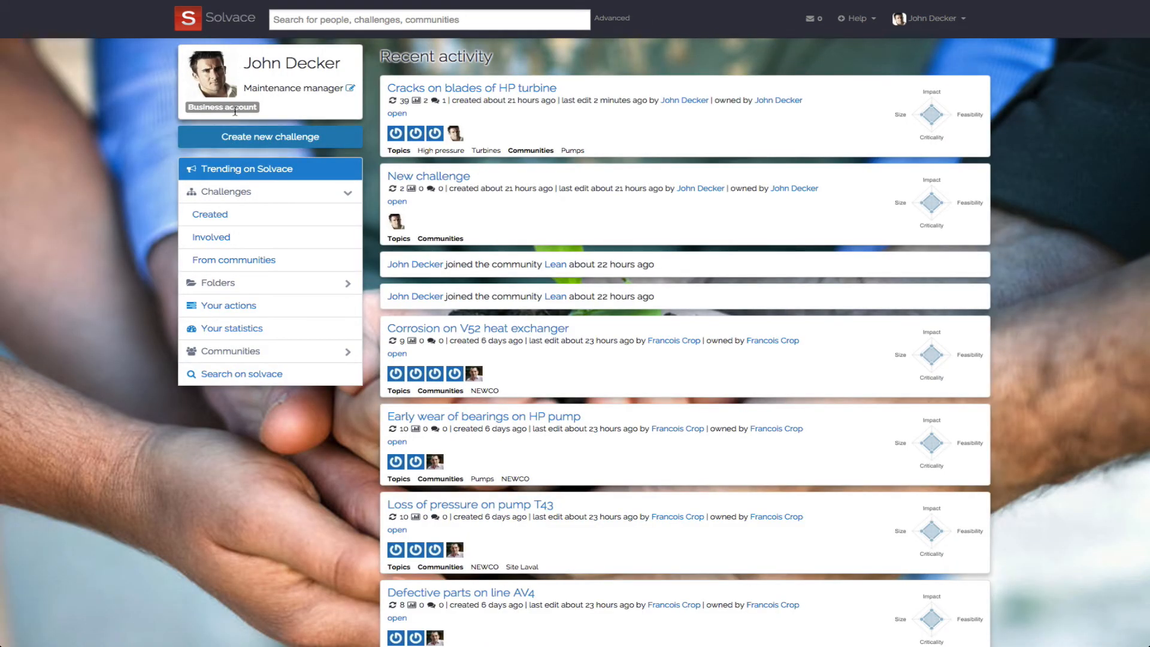
left_click(230, 221)
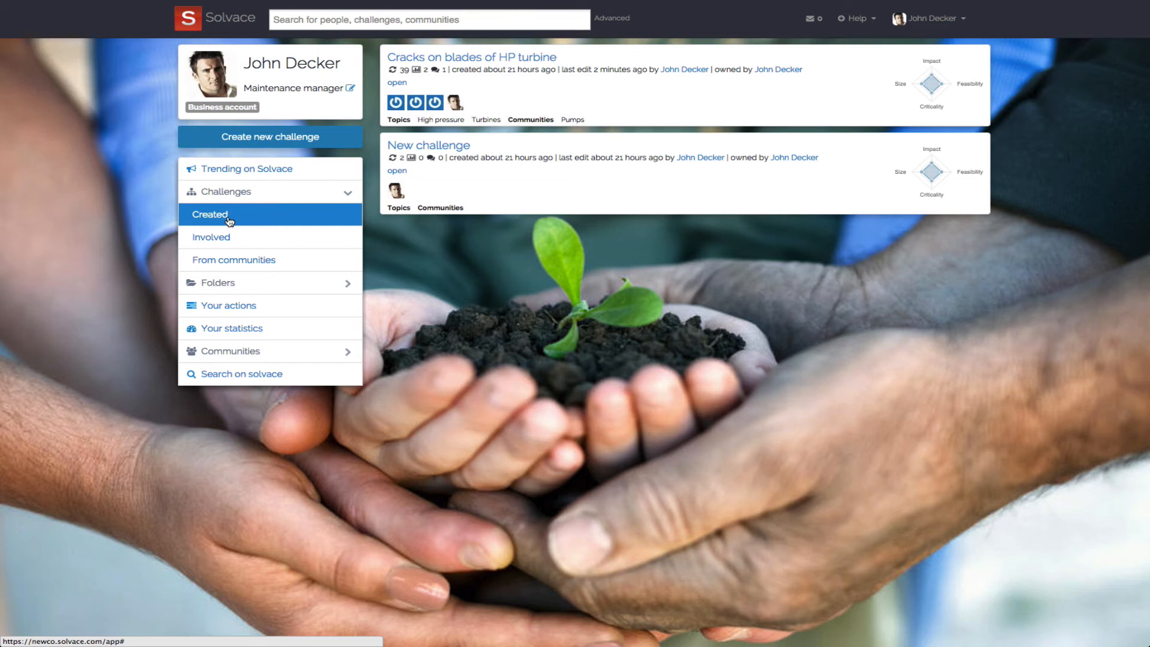
mouse_move(737, 66)
left_click(903, 63)
left_click(467, 143)
left_click(736, 199)
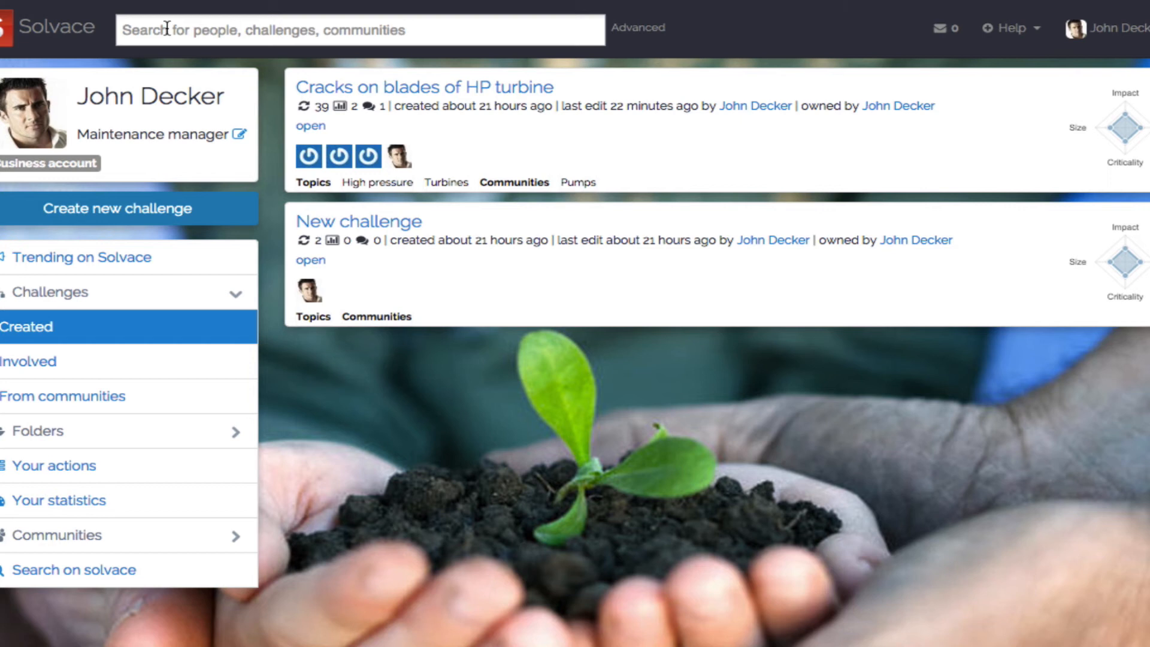
- Search people, challenges and communities for "turbines"
left_click(167, 28)
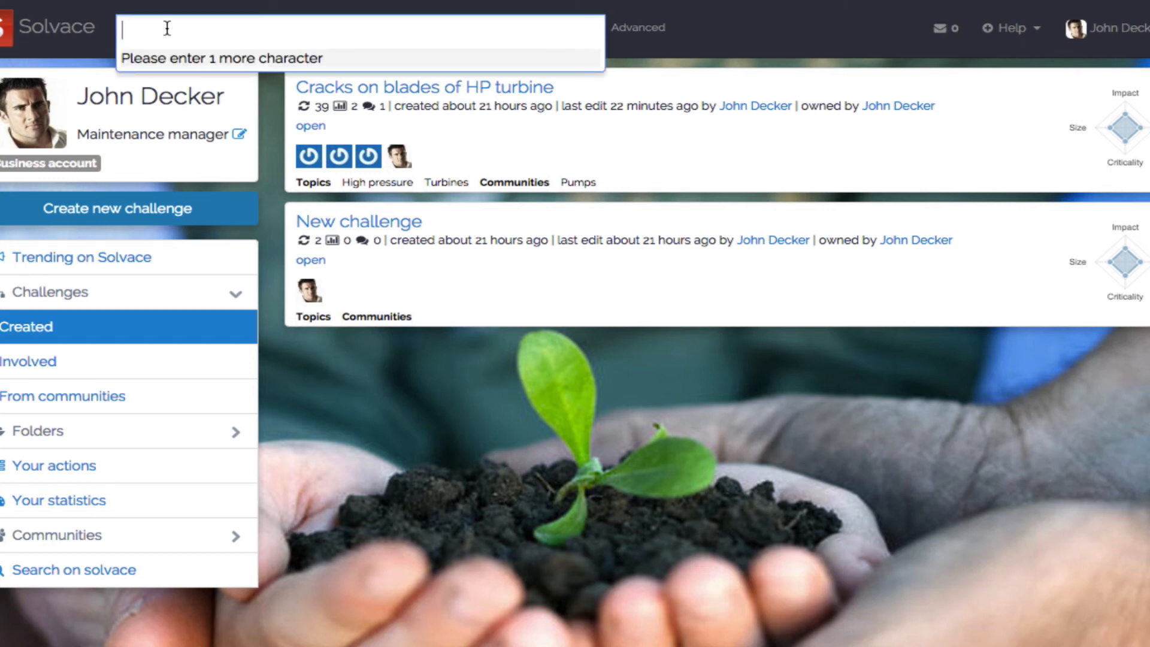
type("t")
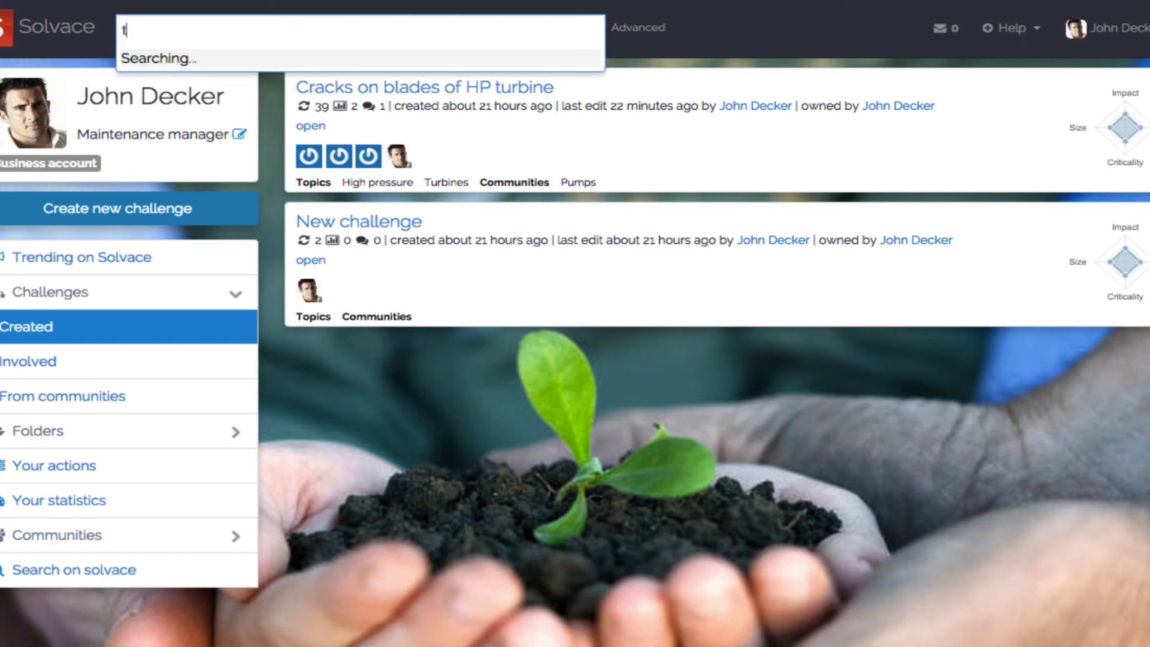
type("urbines")
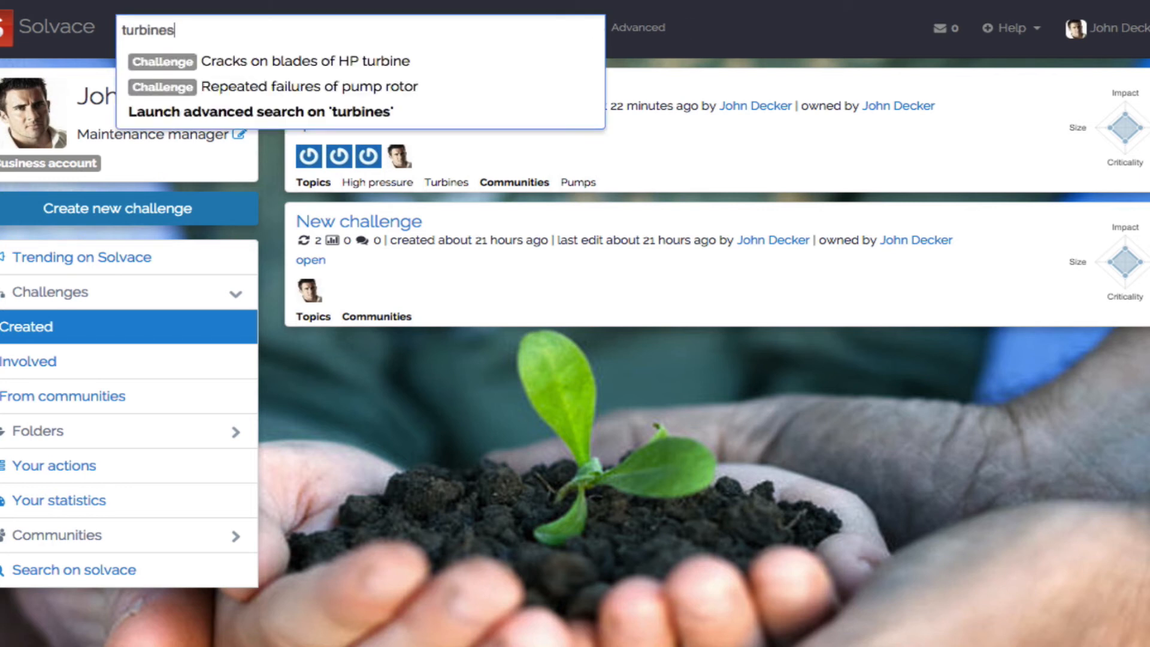
- Replace the search term with a colleague's last name and open that person's profile
key("BackSpace")
key("BackSpace")
key("BackSpace")
key("BackSpace")
key("BackSpace")
key("BackSpace")
key("BackSpace")
key("BackSpace")
type("crop")
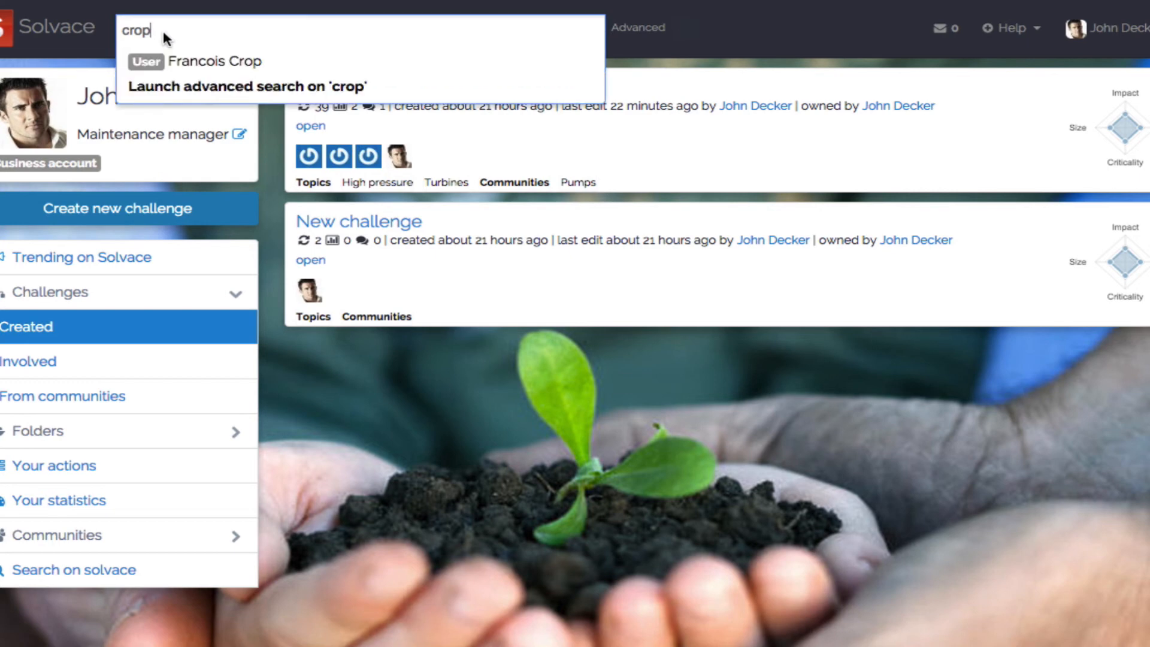
left_click(195, 63)
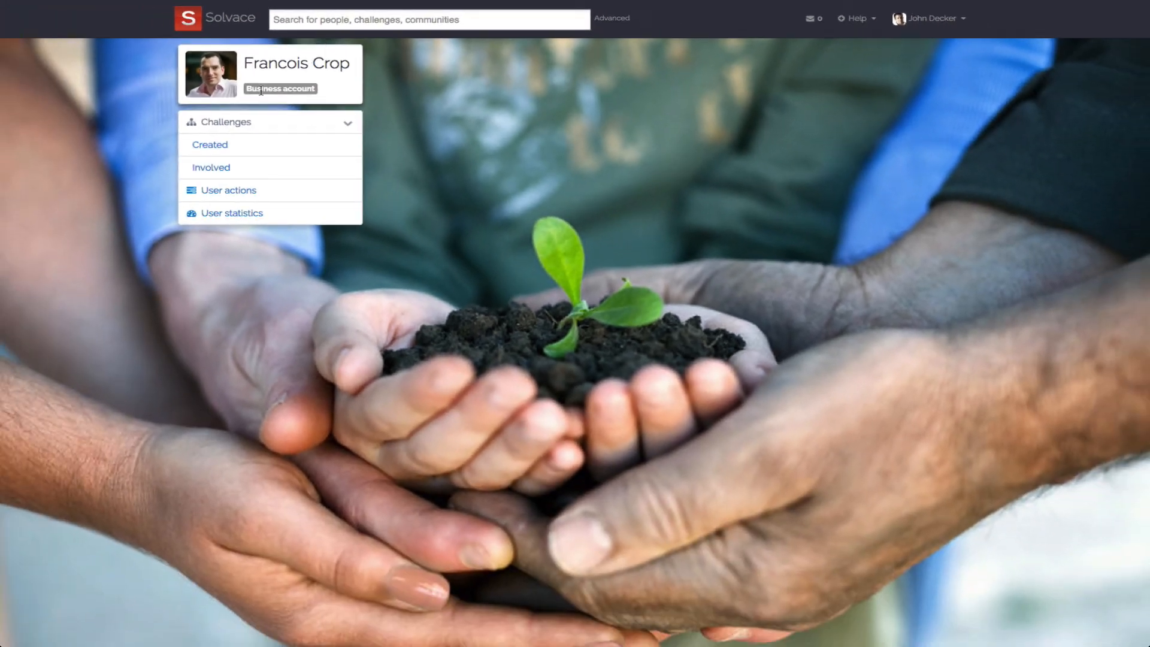
- View the colleague's created challenges, involved challenges and actions, and go back to the profile
left_click(228, 149)
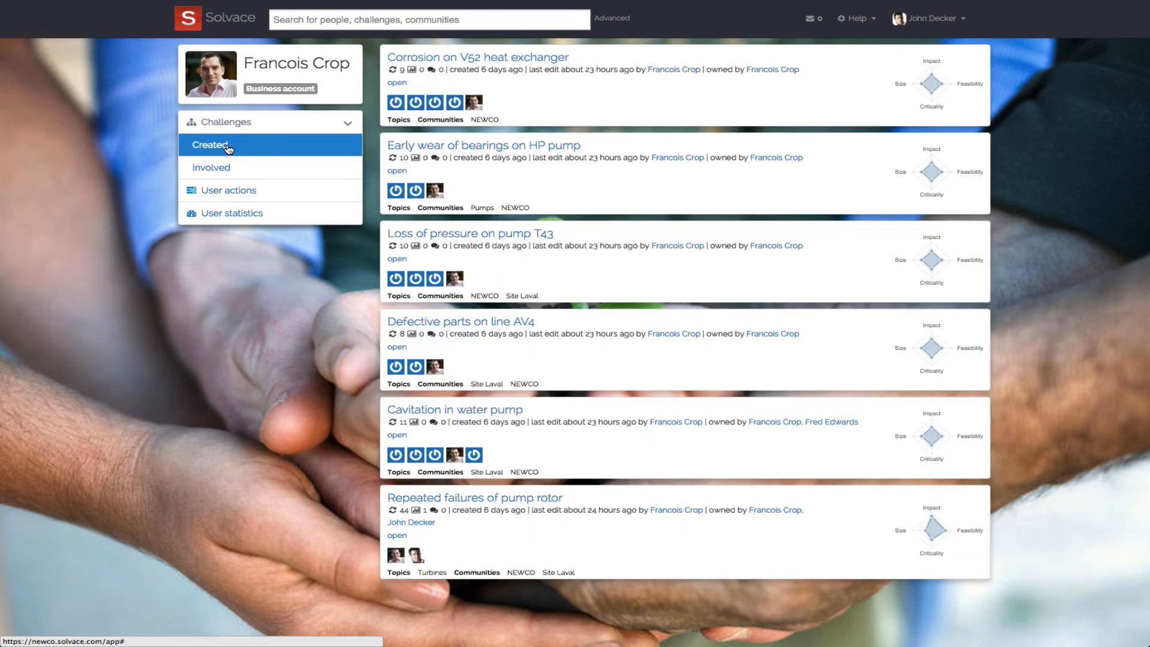
left_click(236, 172)
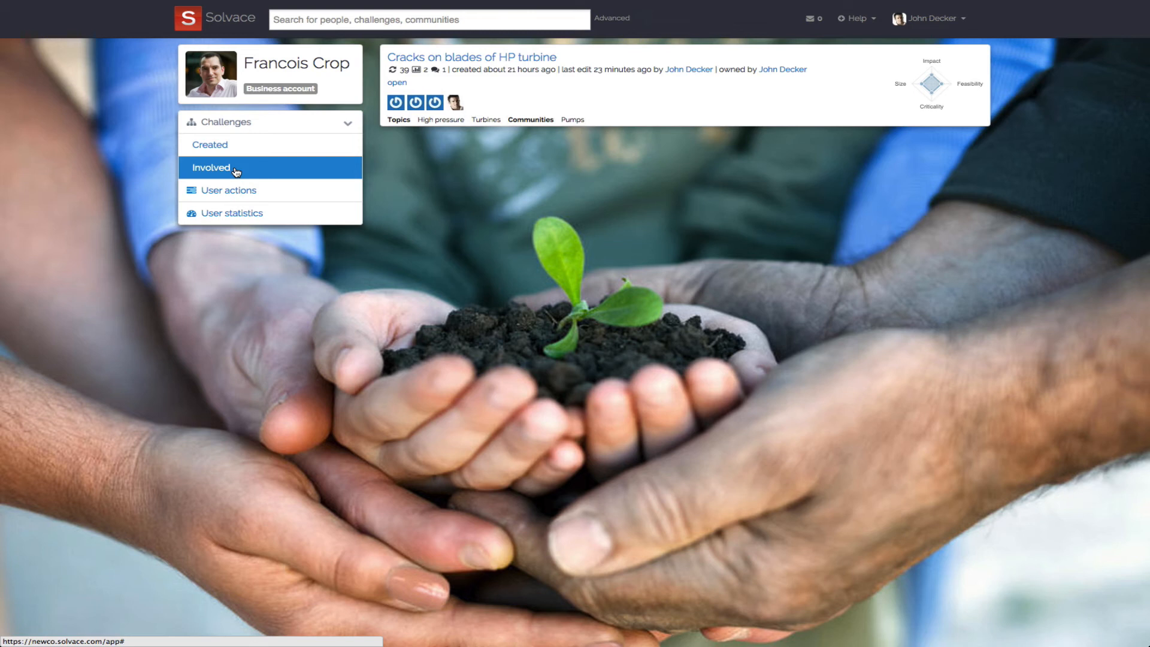
left_click(235, 192)
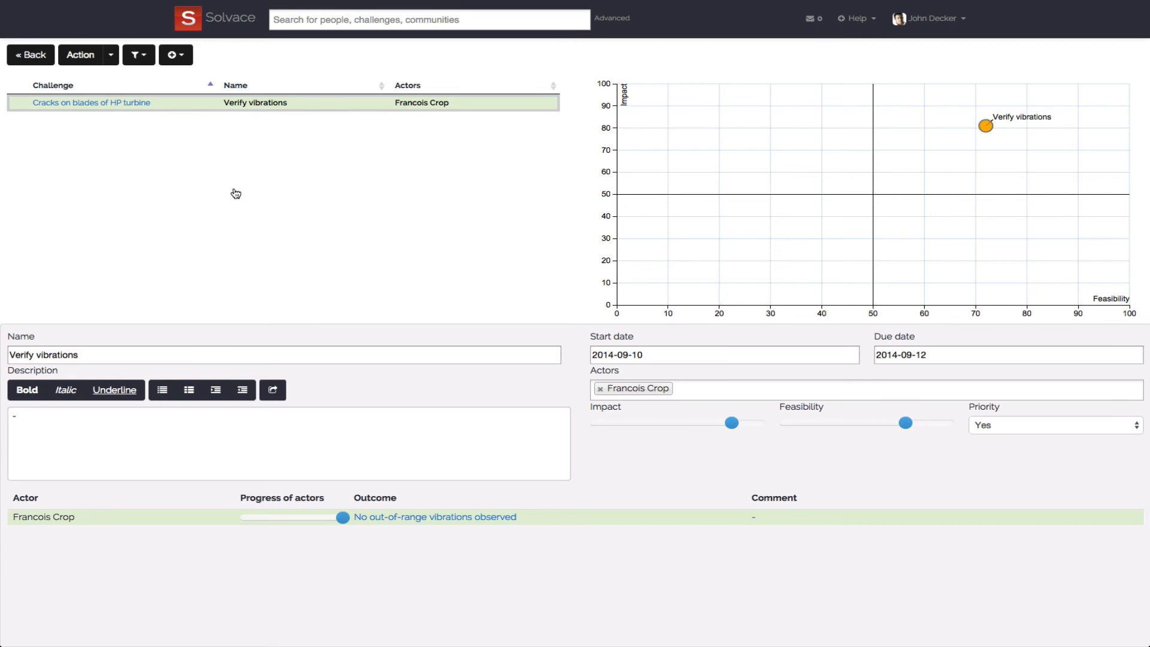
left_click(31, 55)
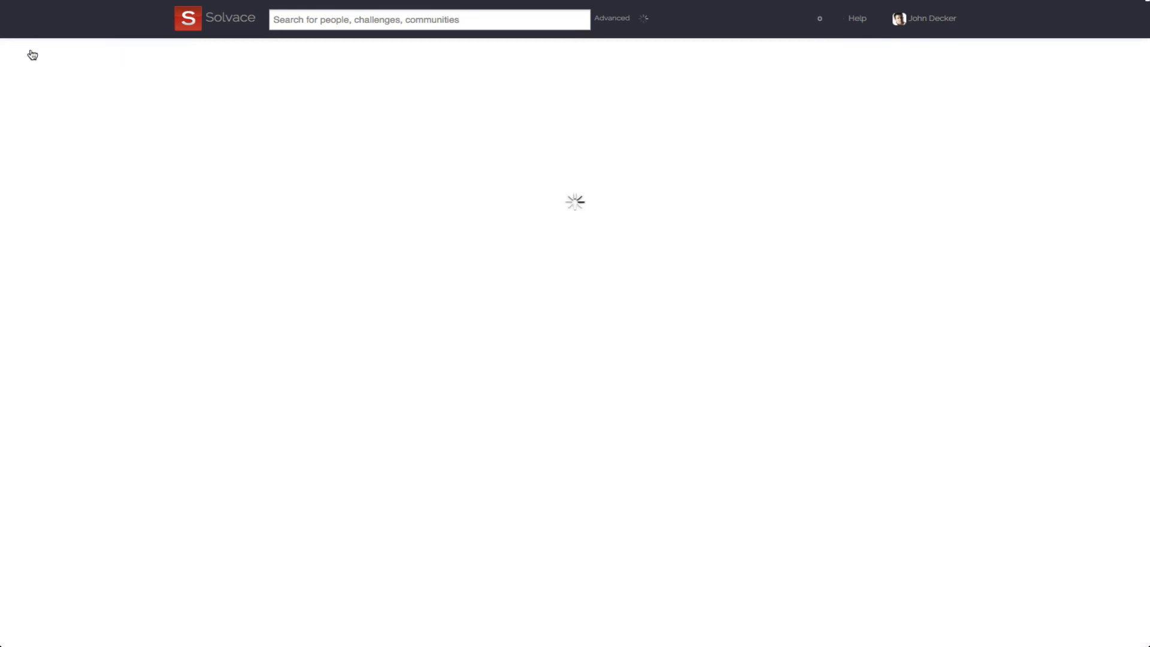
- Return to the home page, open the advanced search and look up challenges matching "turbines"
left_click(224, 16)
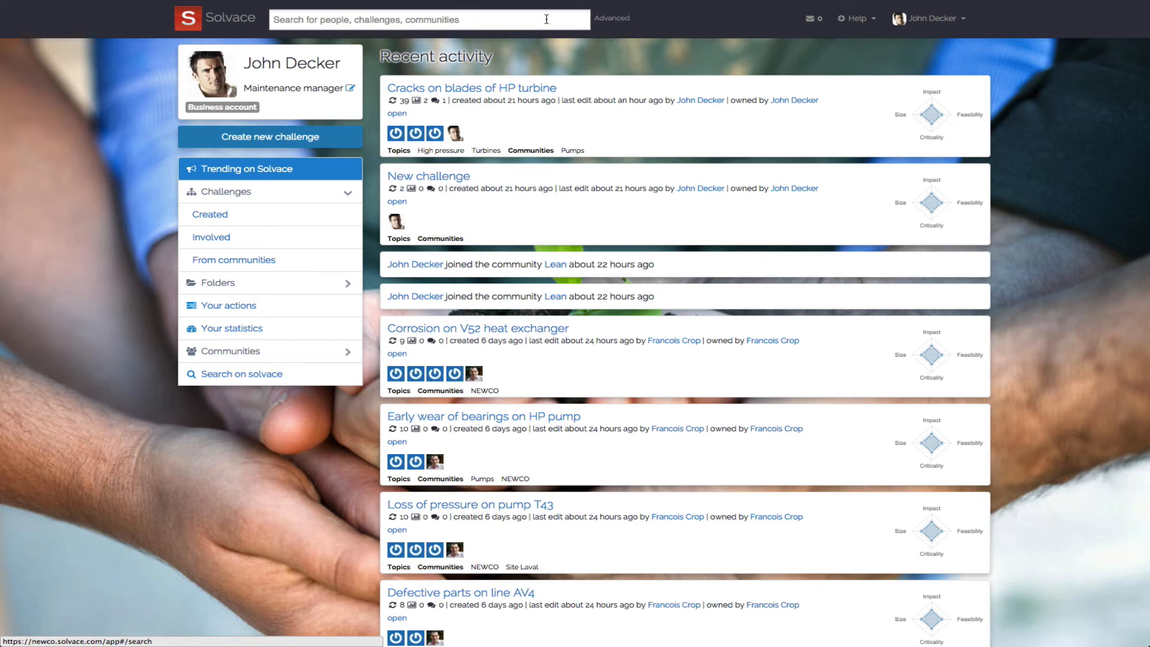
left_click(447, 20)
type("turbines")
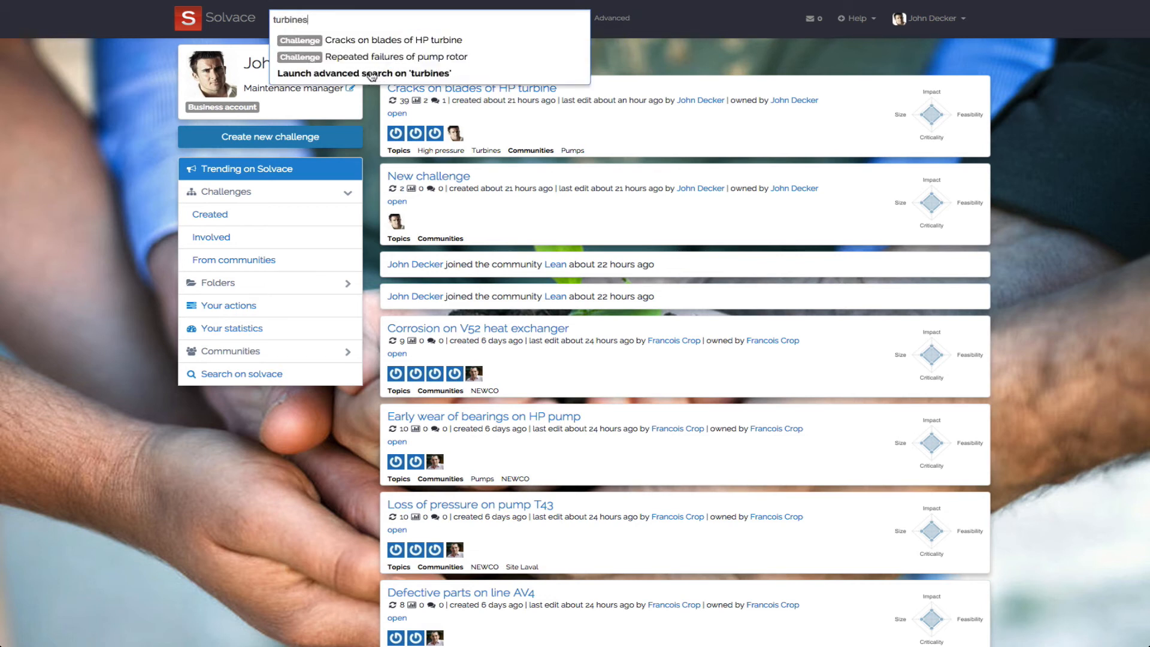
left_click(236, 373)
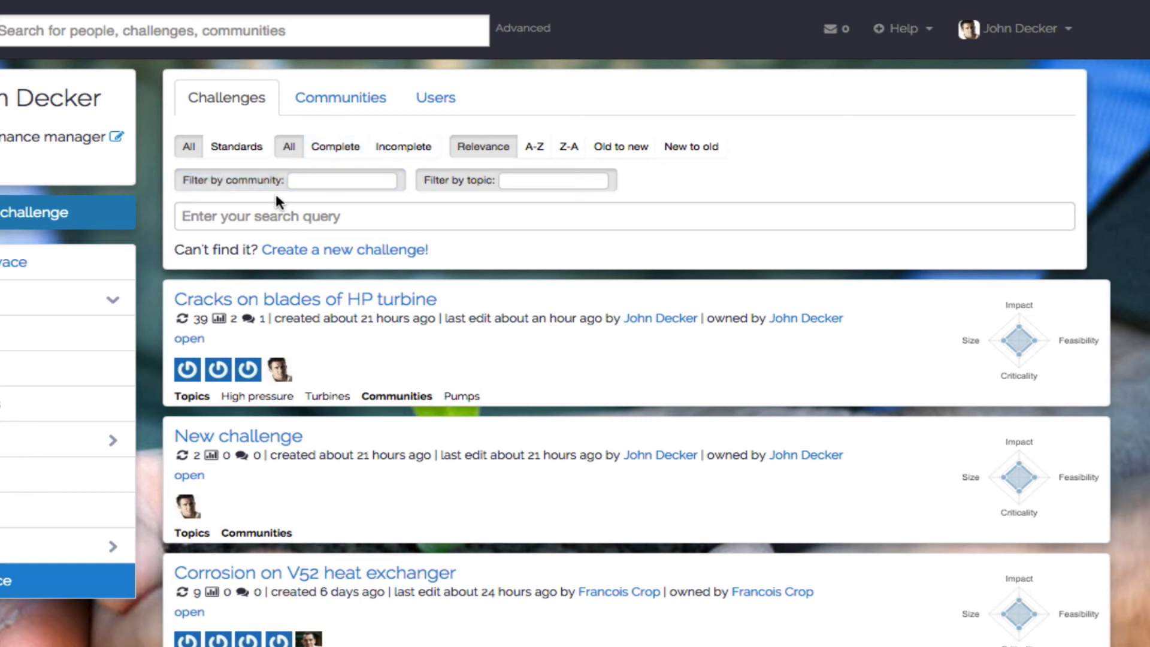
left_click(294, 213)
type("turbines")
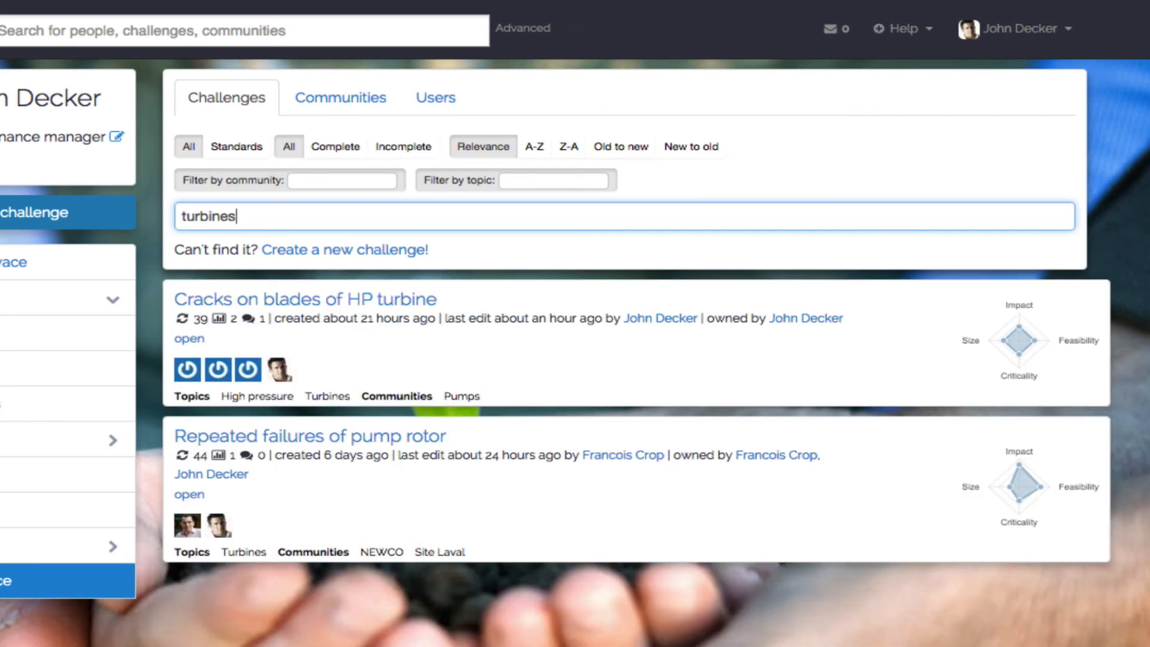
- Filter the challenge results by the community "pumps" and clear that filter
left_click(345, 181)
type("p")
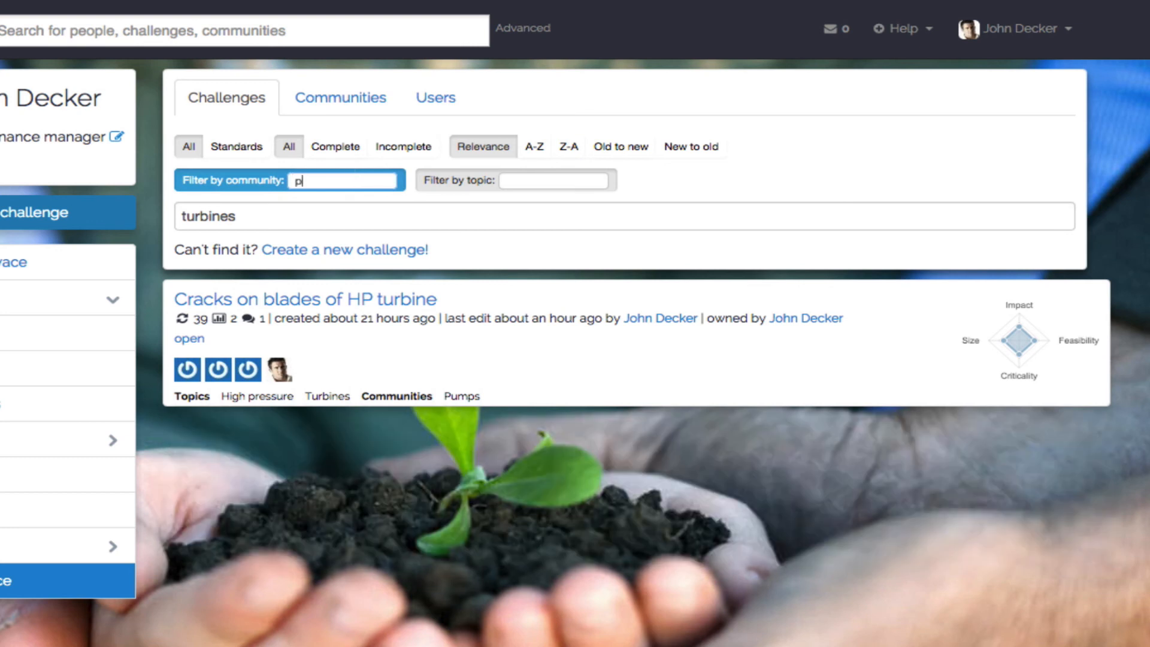
type("umps")
key("BackSpace")
key("BackSpace")
key("BackSpace")
key("BackSpace")
key("BackSpace")
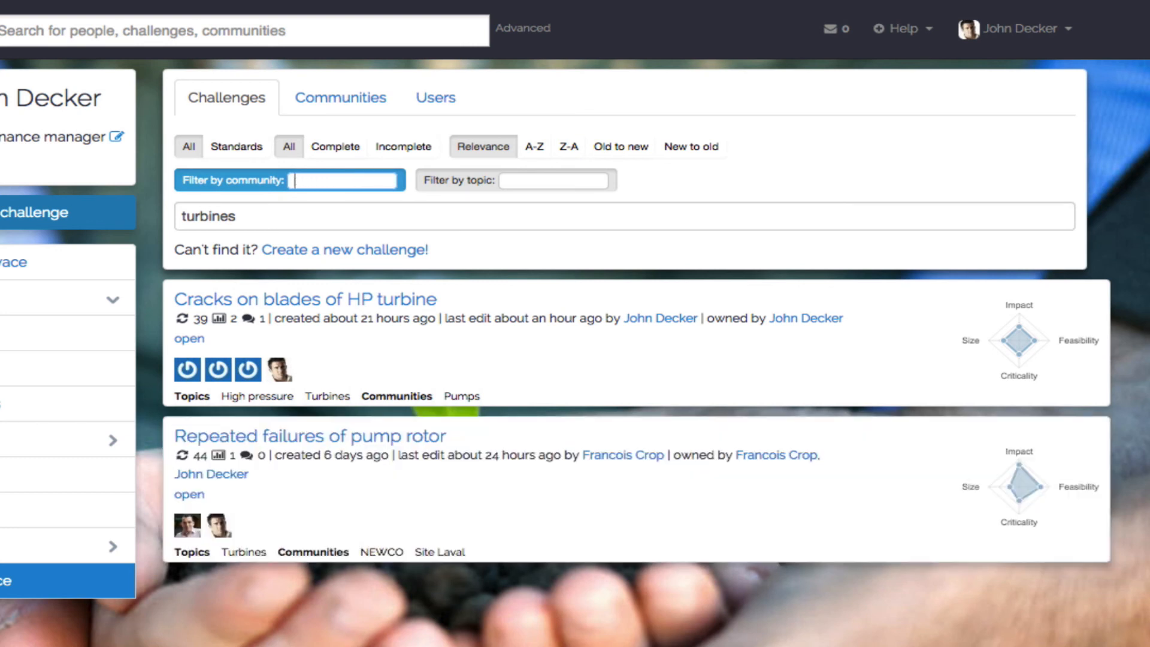
- Filter the challenge results by the topic "high pre" and clear that filter
left_click(477, 186)
type("hi")
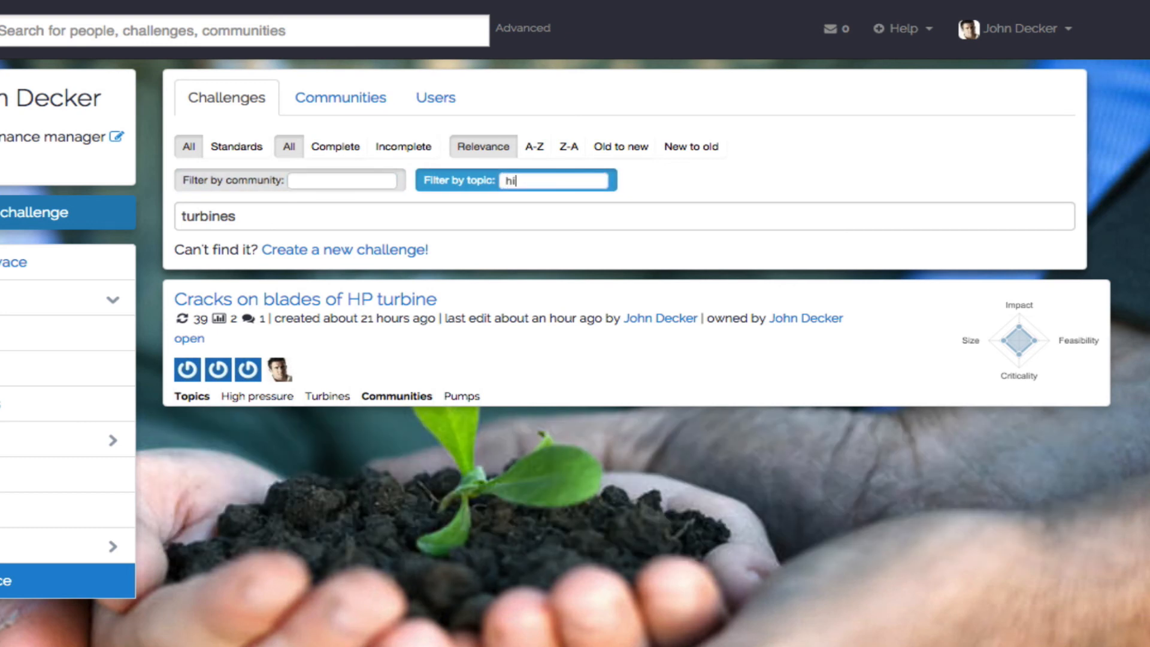
type("gh pre")
key("BackSpace")
key("BackSpace")
key("BackSpace")
key("BackSpace")
key("BackSpace")
key("BackSpace")
key("BackSpace")
key("BackSpace")
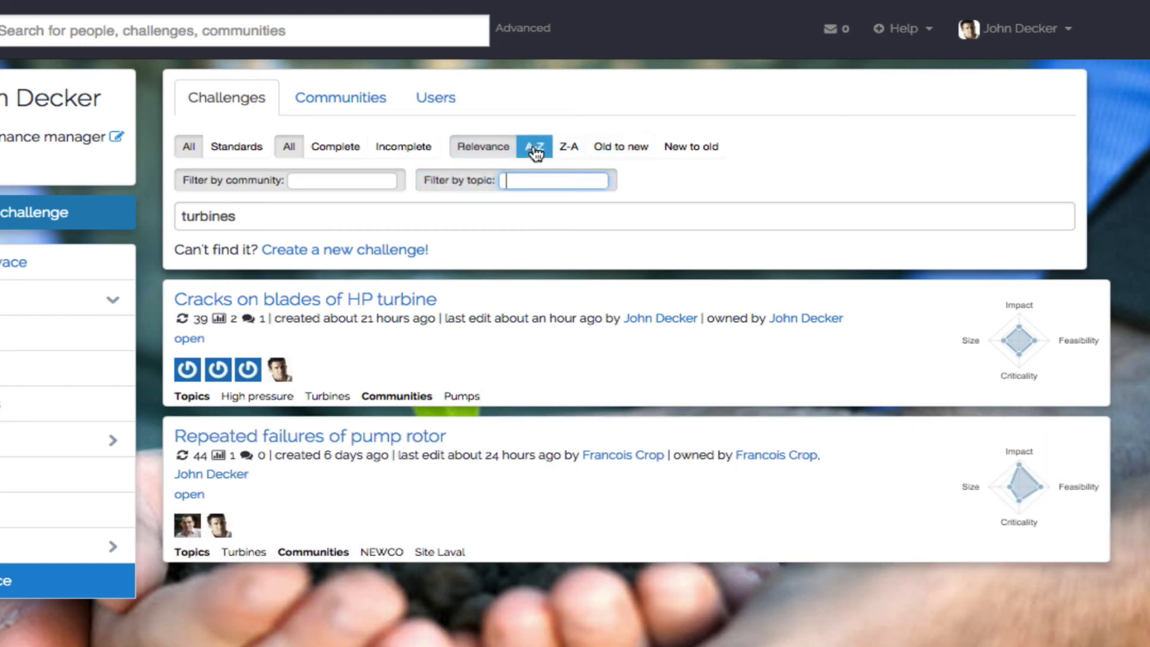
- Review the challenge search's sort orders and its Complete and Standards filters
left_click(637, 159)
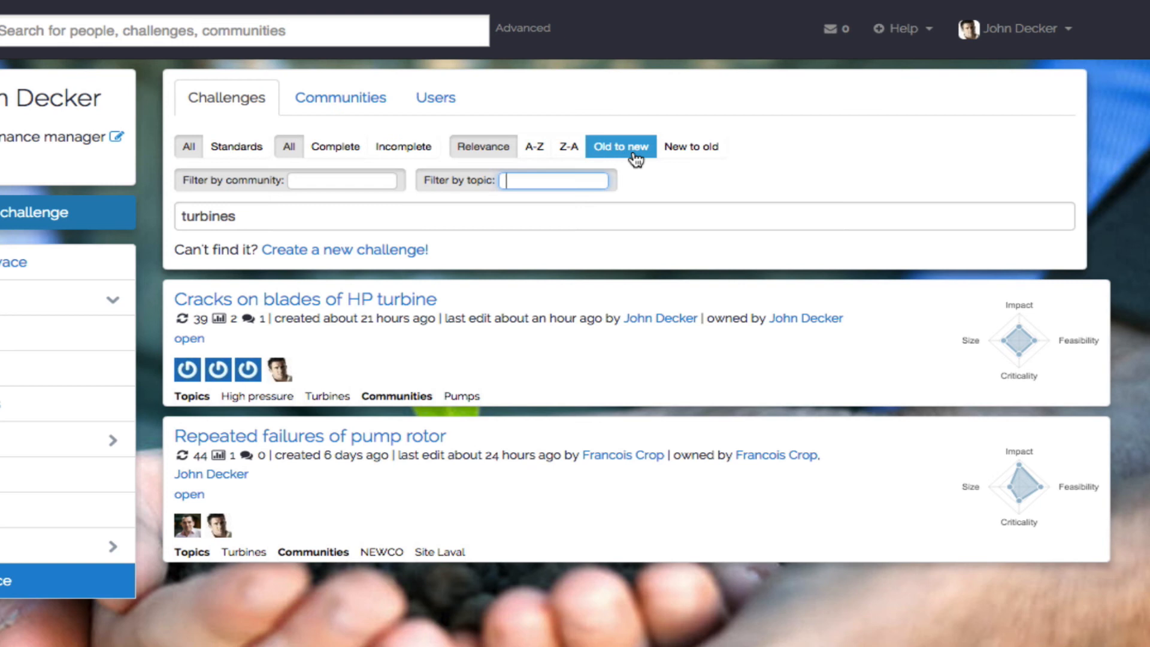
left_click(334, 151)
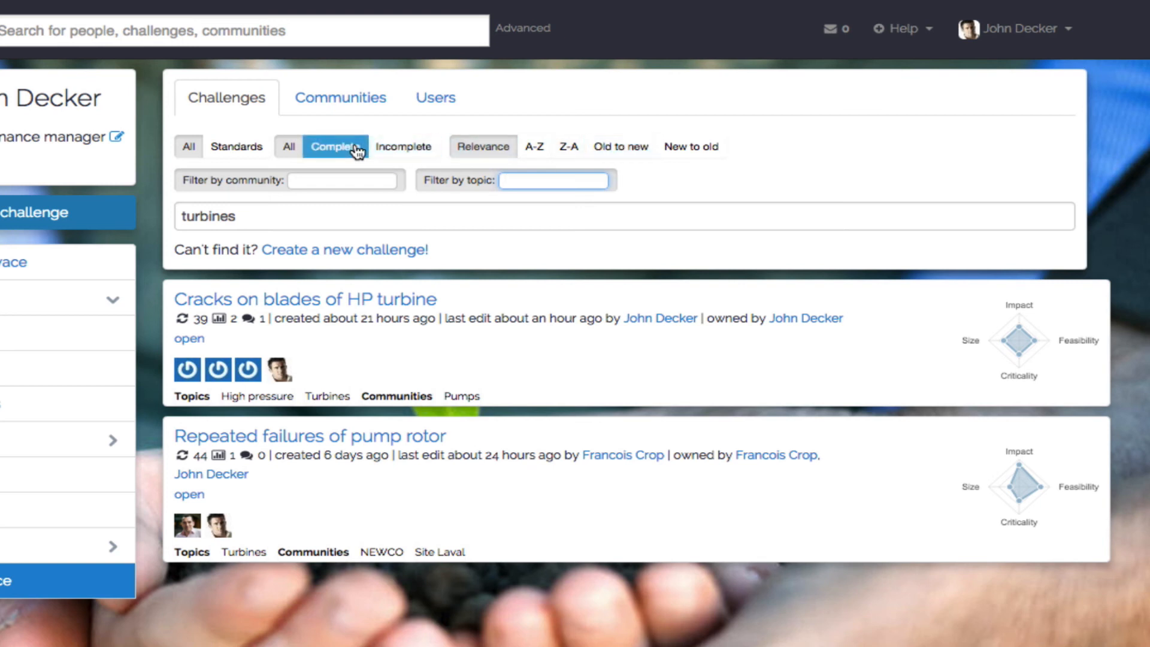
left_click(246, 152)
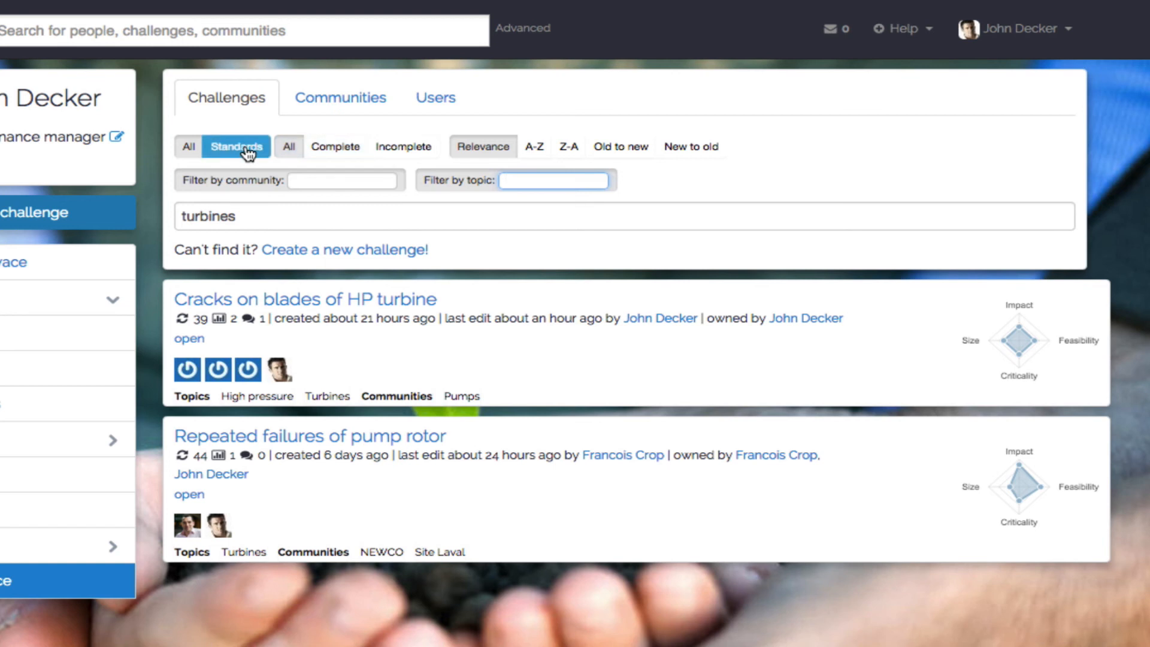
- Review the community search with its Popular communities and My communities filters, and view the user search
left_click(327, 110)
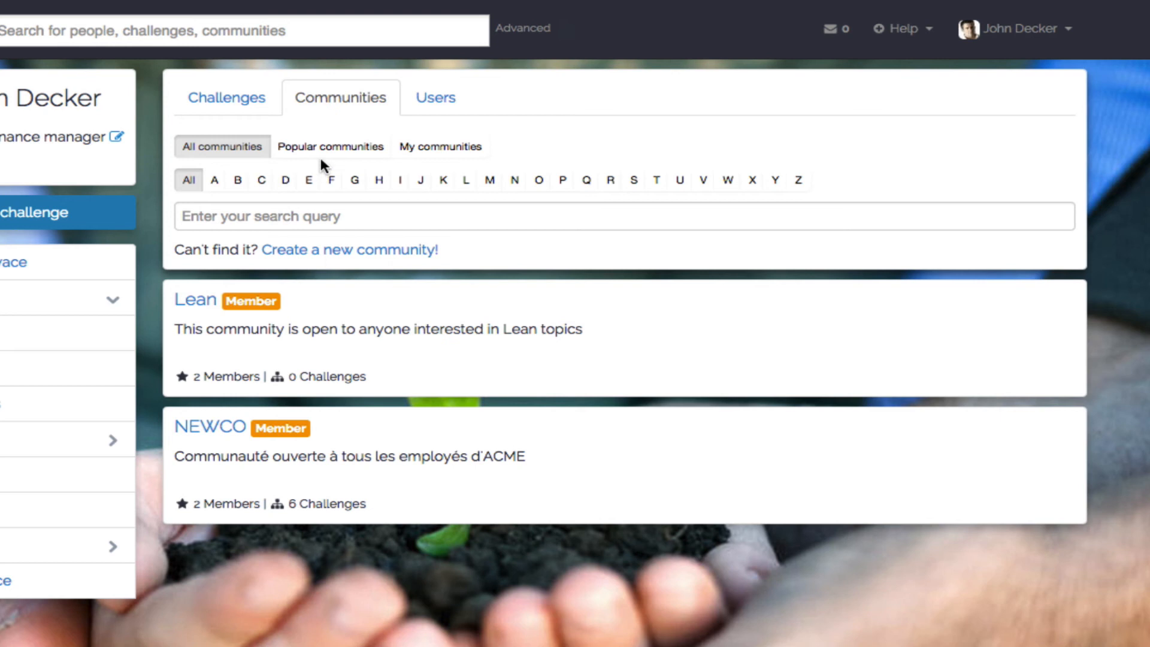
left_click(327, 155)
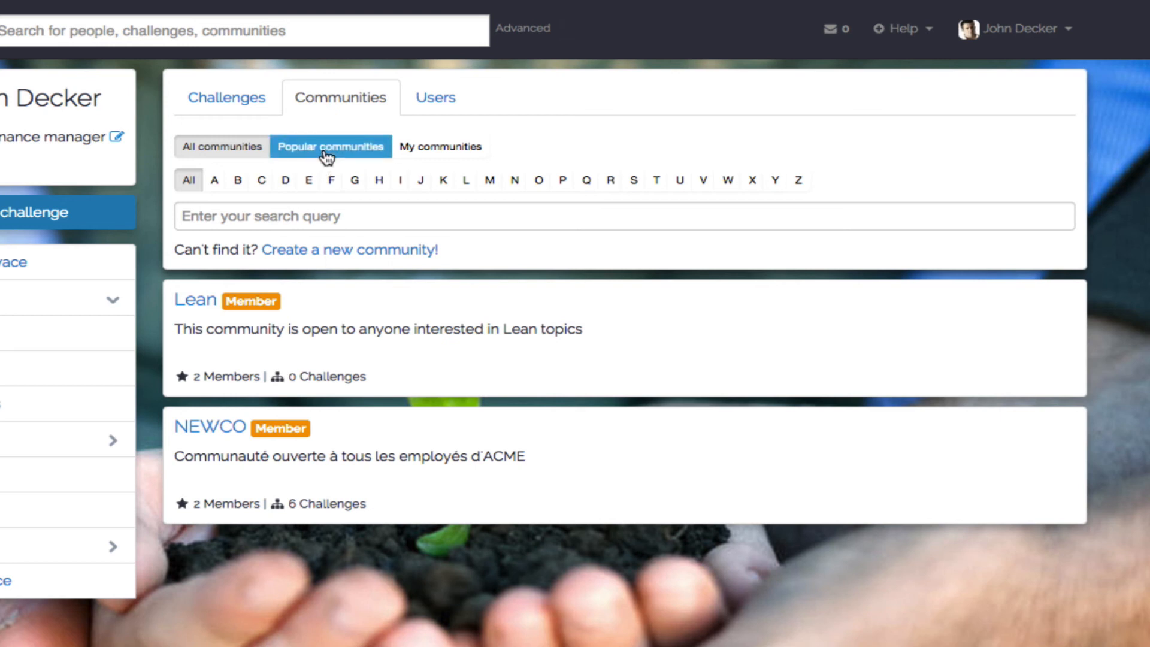
left_click(436, 155)
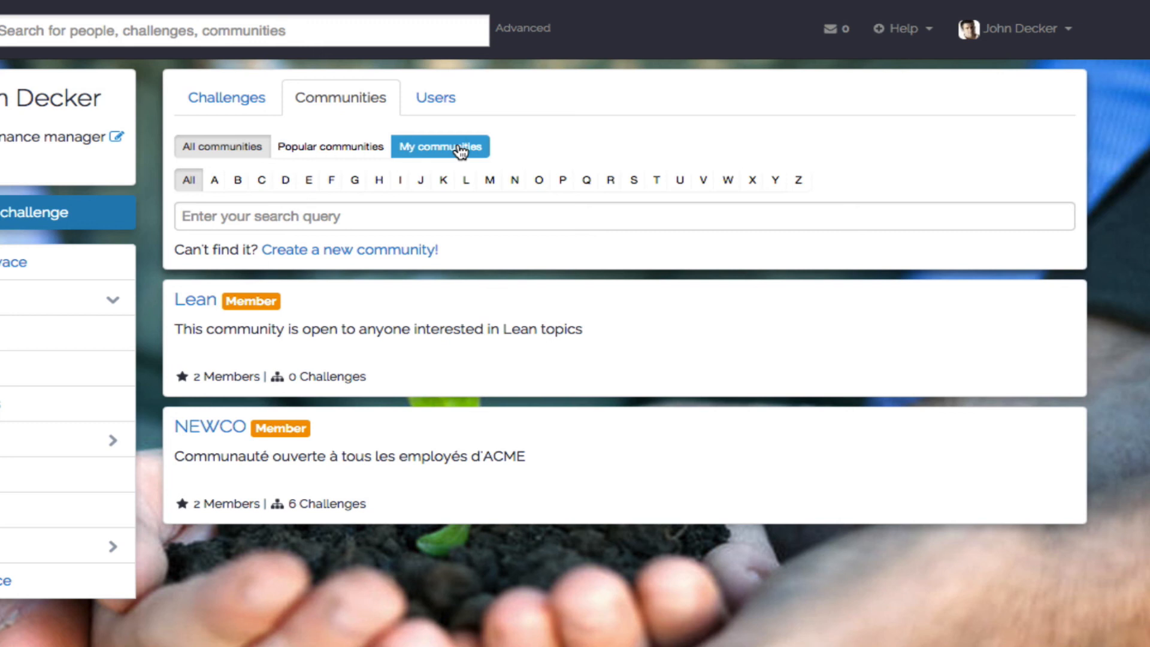
left_click(436, 99)
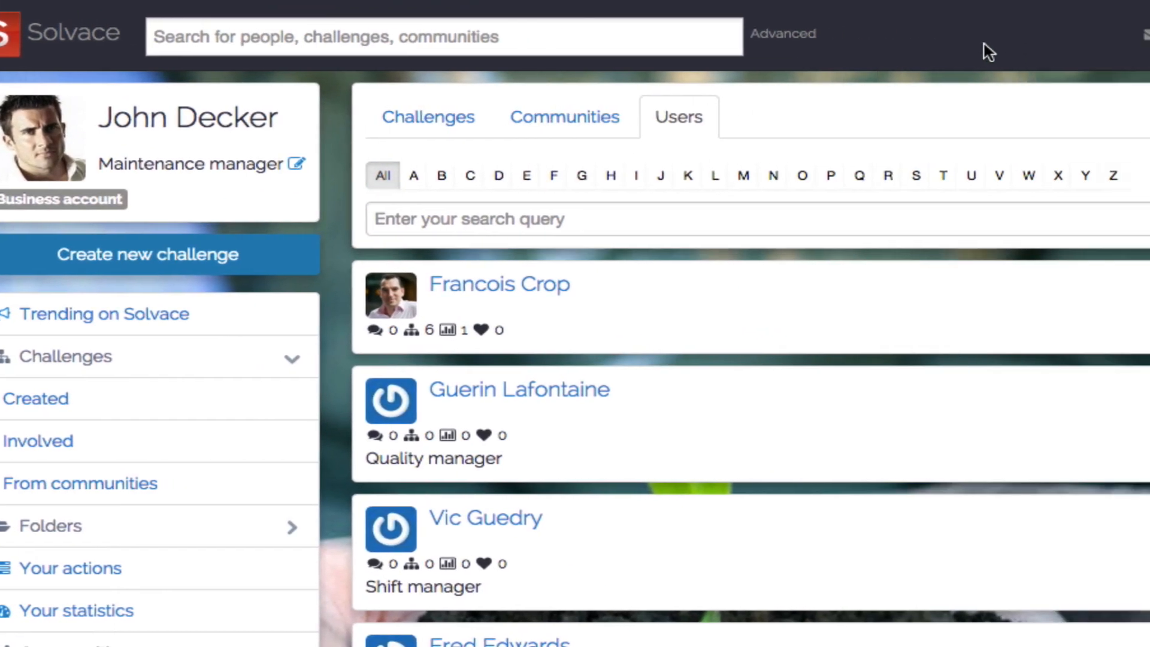
- Open the account's profile settings and review the language choices, keeping English
left_click(1023, 45)
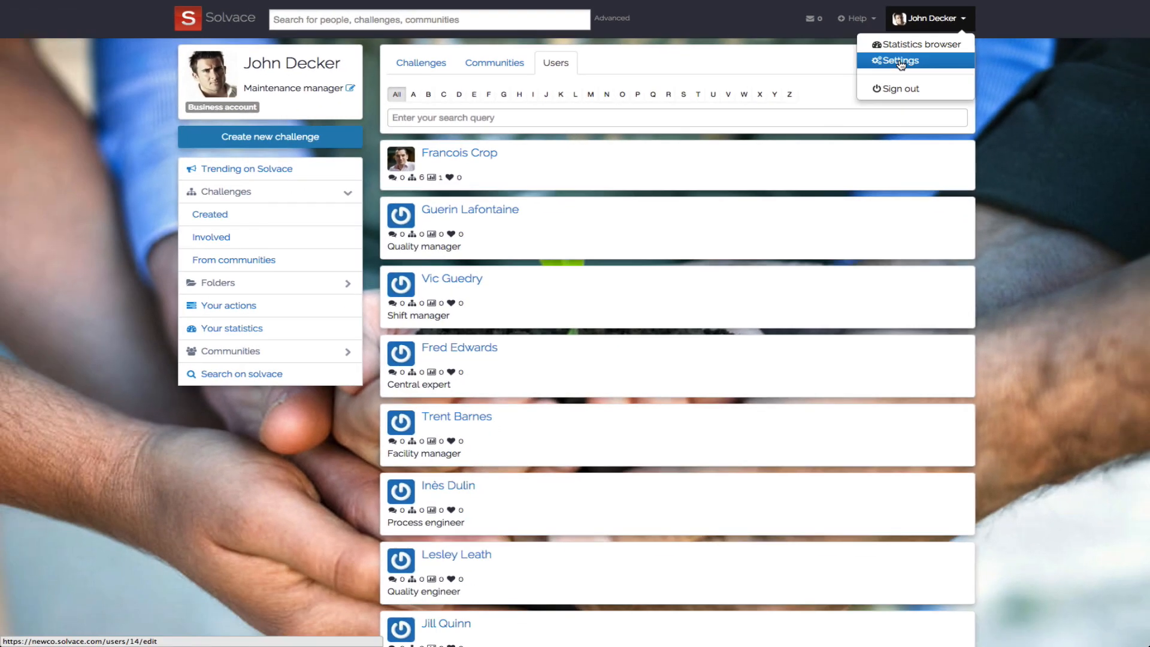
left_click(900, 61)
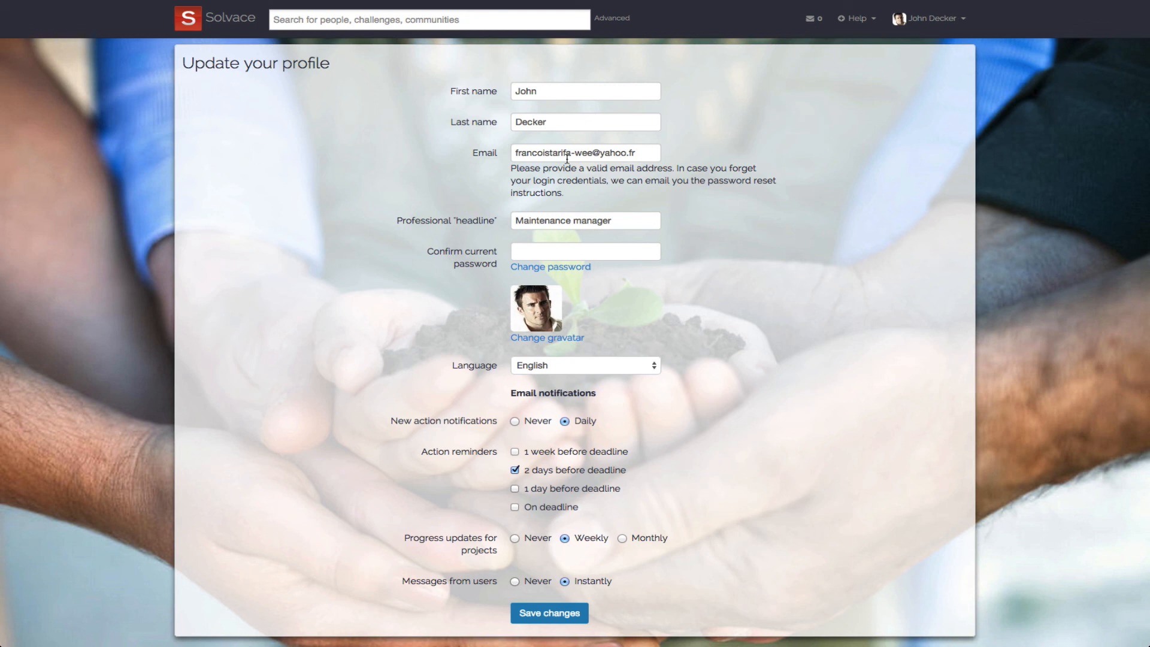
left_click(609, 364)
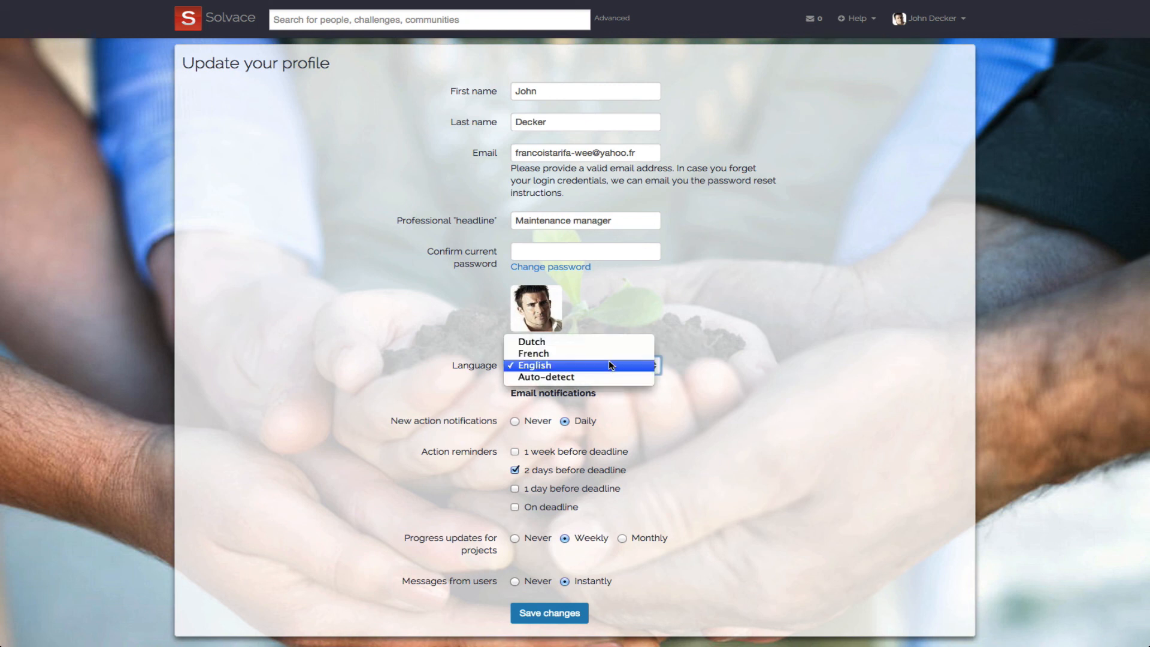
left_click(609, 364)
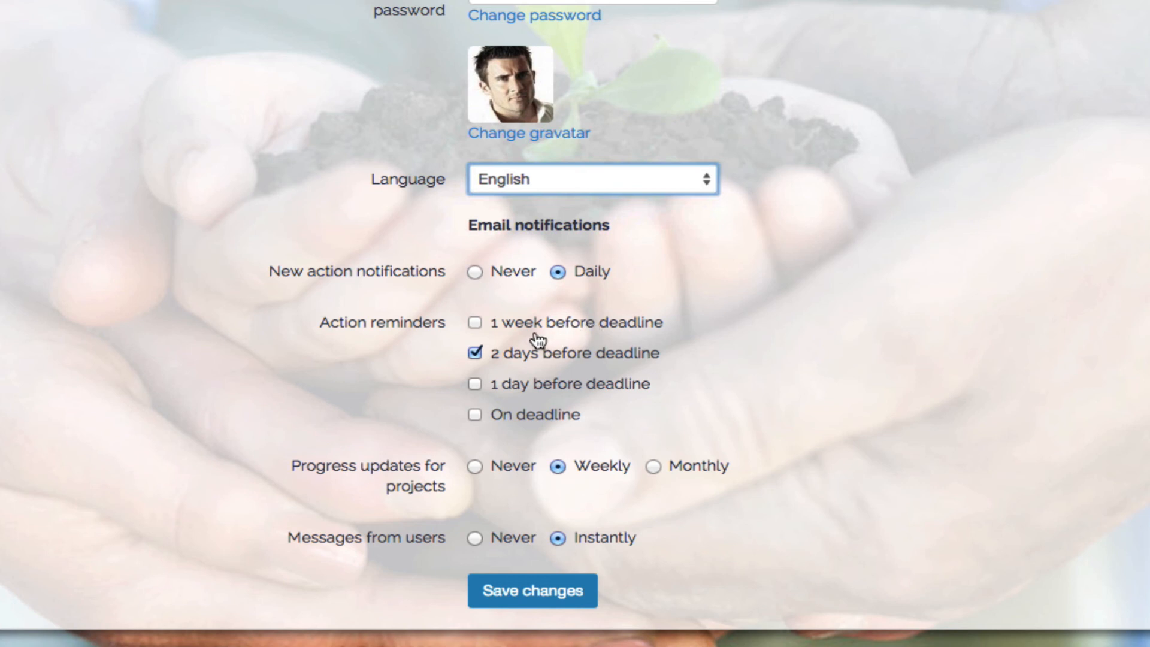
- Turn the "1 day before deadline" and "On deadline" action reminders on and off again
left_click(476, 387)
left_click(477, 387)
left_click(477, 416)
left_click(478, 415)
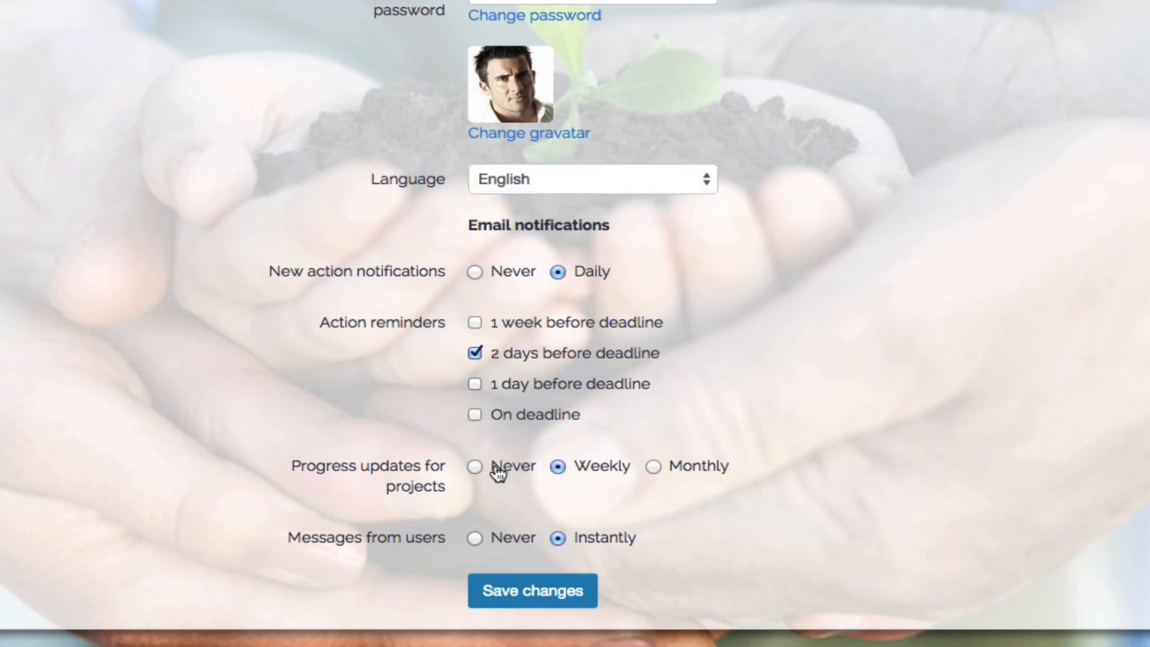